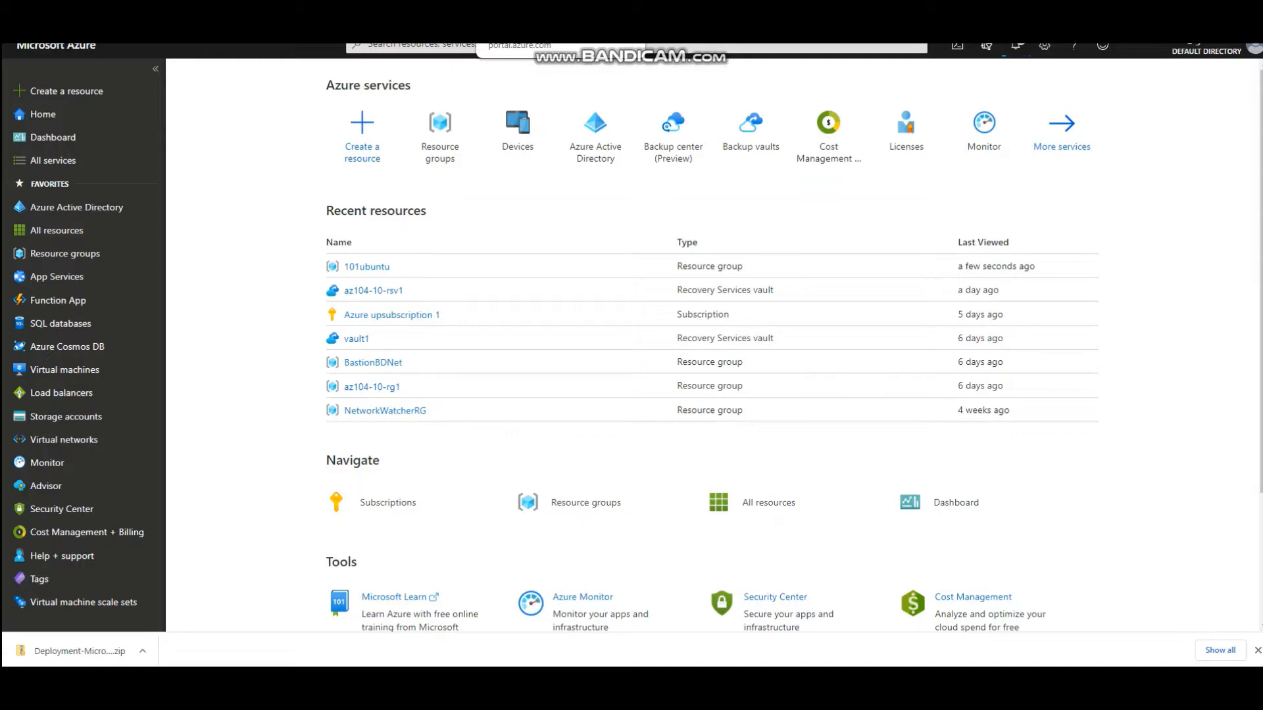
Search Google for "azure templates" in a new browser tab.
{"action": "key", "text": "ctrl+t"}
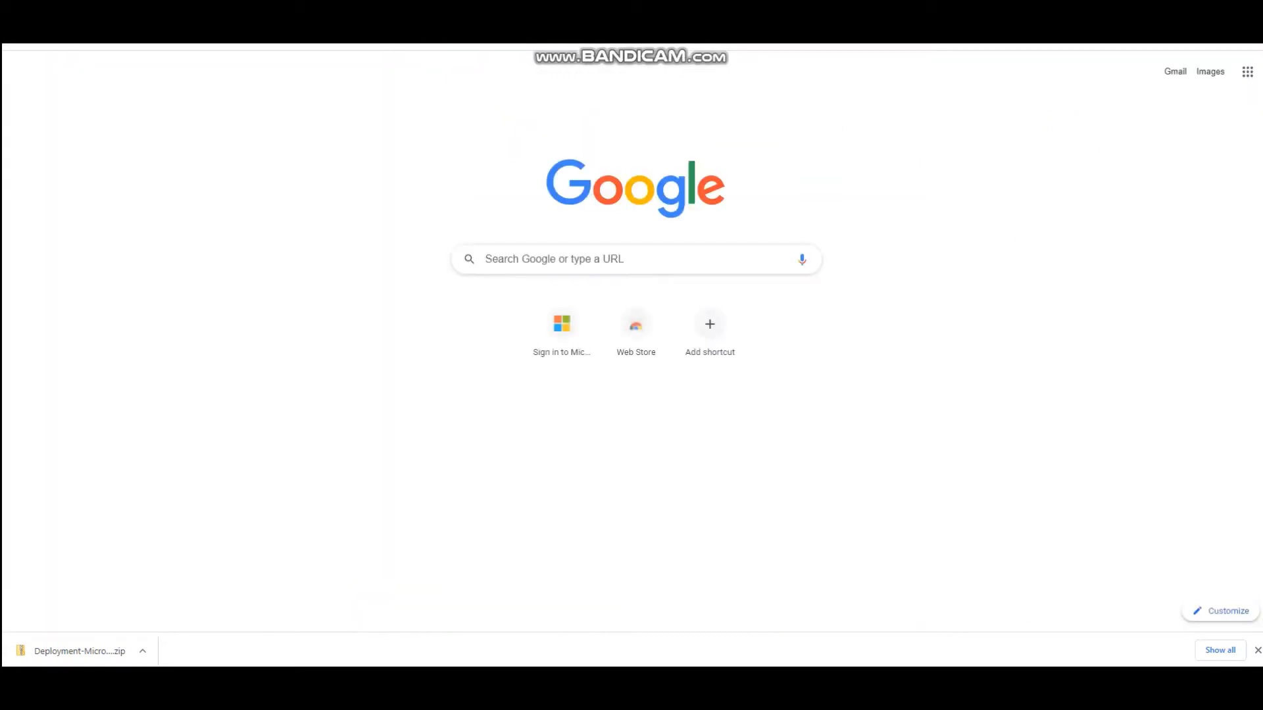
{"action": "left_click", "coordinate": [502, 269]}
{"action": "left_click", "coordinate": [559, 257]}
{"action": "type", "text": "z"}
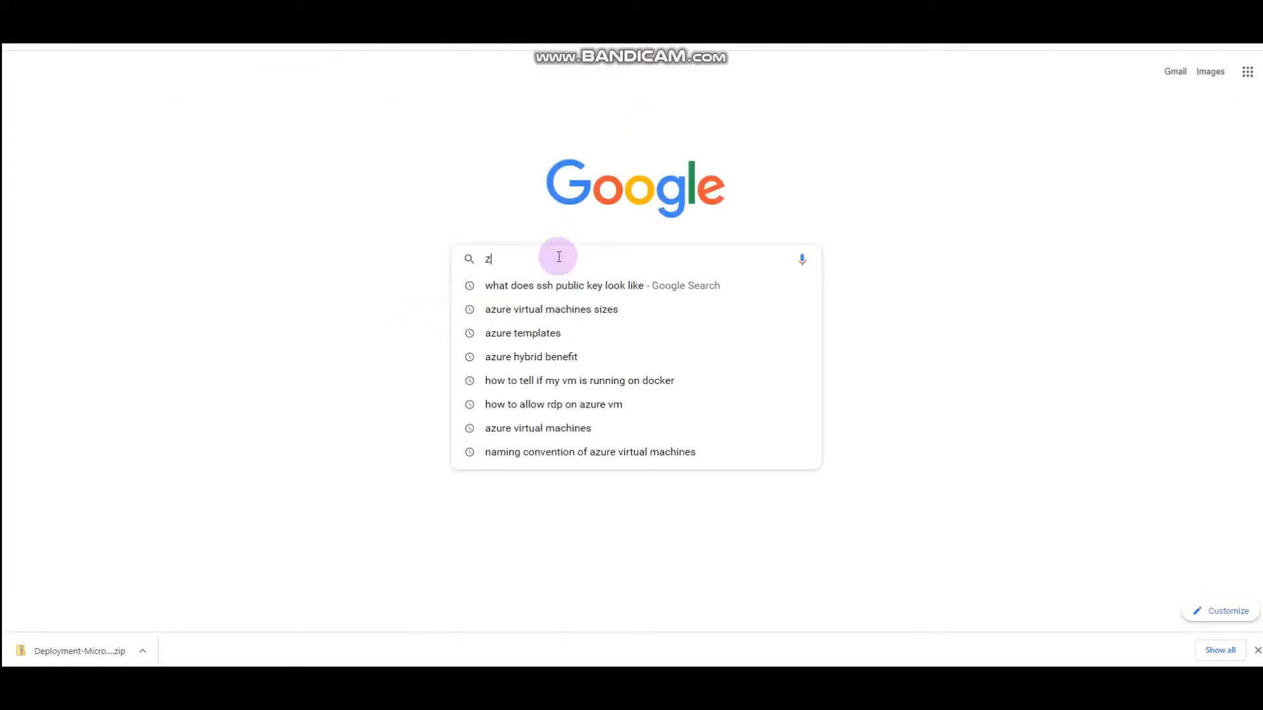
{"action": "key", "text": "BackSpace"}
{"action": "type", "text": "azure"}
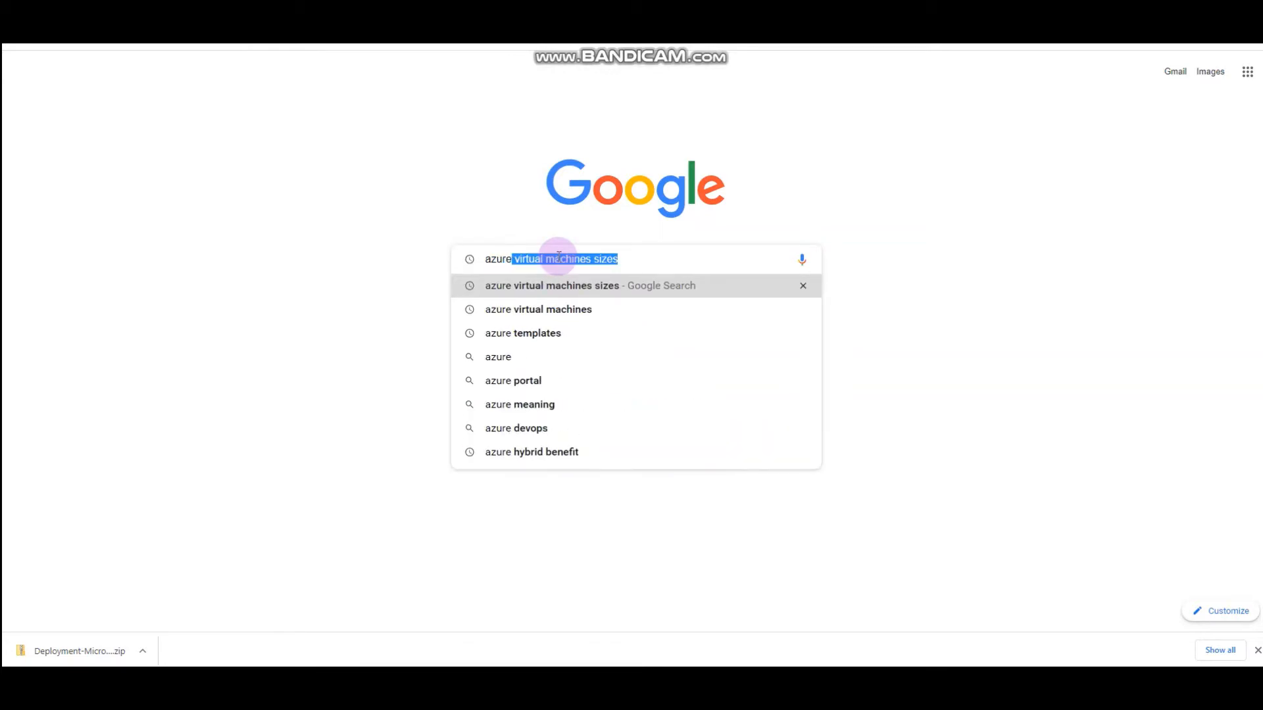
{"action": "key", "text": "Down"}
{"action": "key", "text": "Down"}
{"action": "key", "text": "Down"}
{"action": "key", "text": "Up"}
{"action": "key", "text": "Return"}
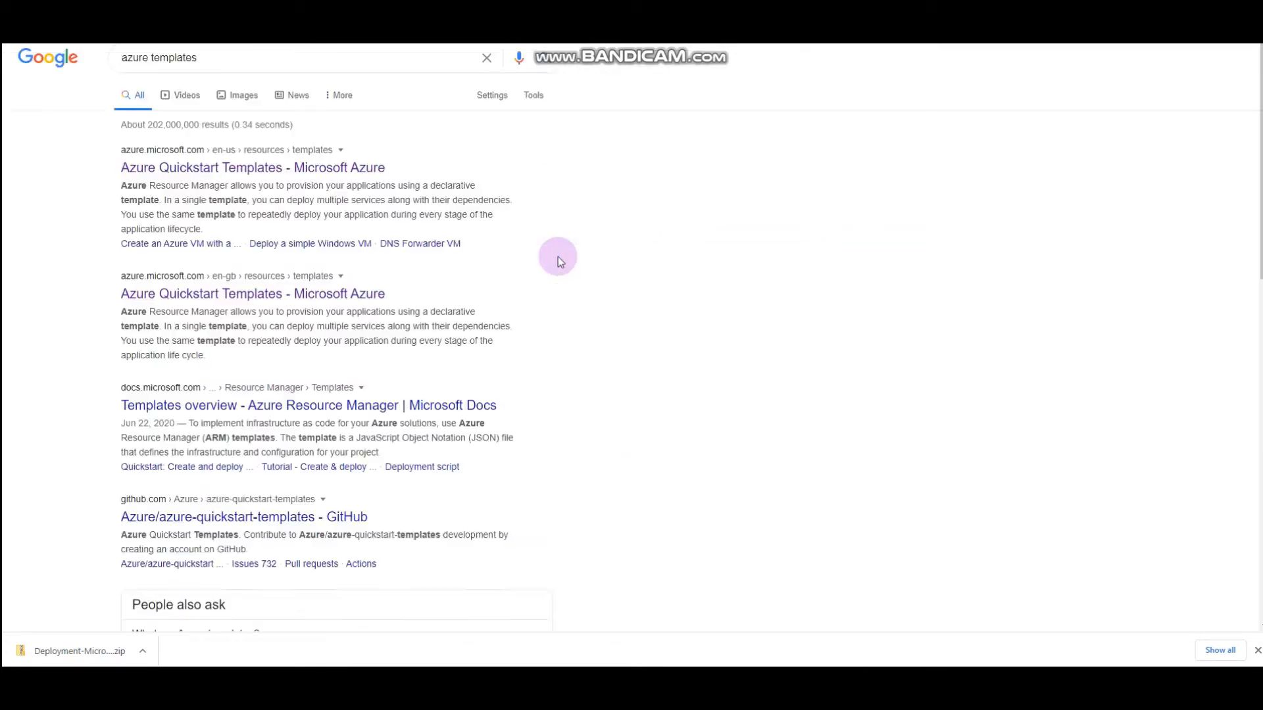
Open the en-gb Azure Quickstart Templates gallery from the results and view the parameters of the "Deploy a simple Windows VM" template.
{"action": "left_click", "coordinate": [264, 299]}
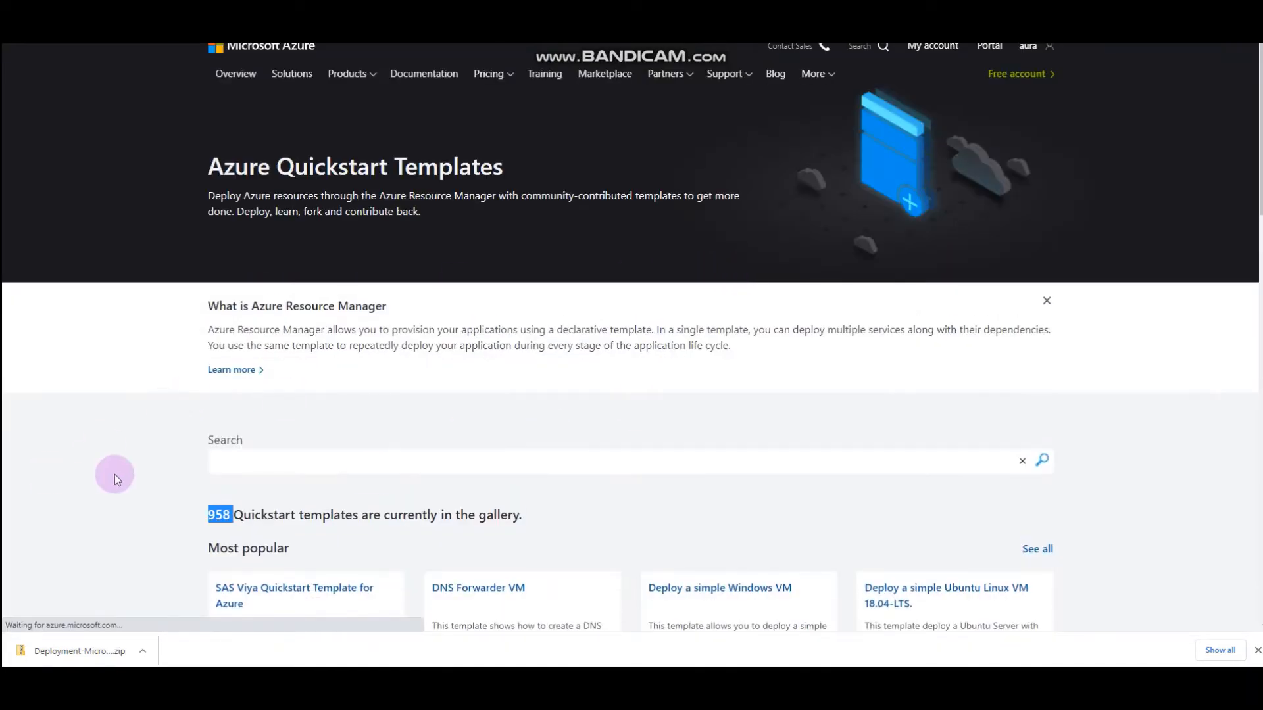
{"action": "scroll", "coordinate": [114, 475], "scroll_direction": "down", "scroll_amount": 3}
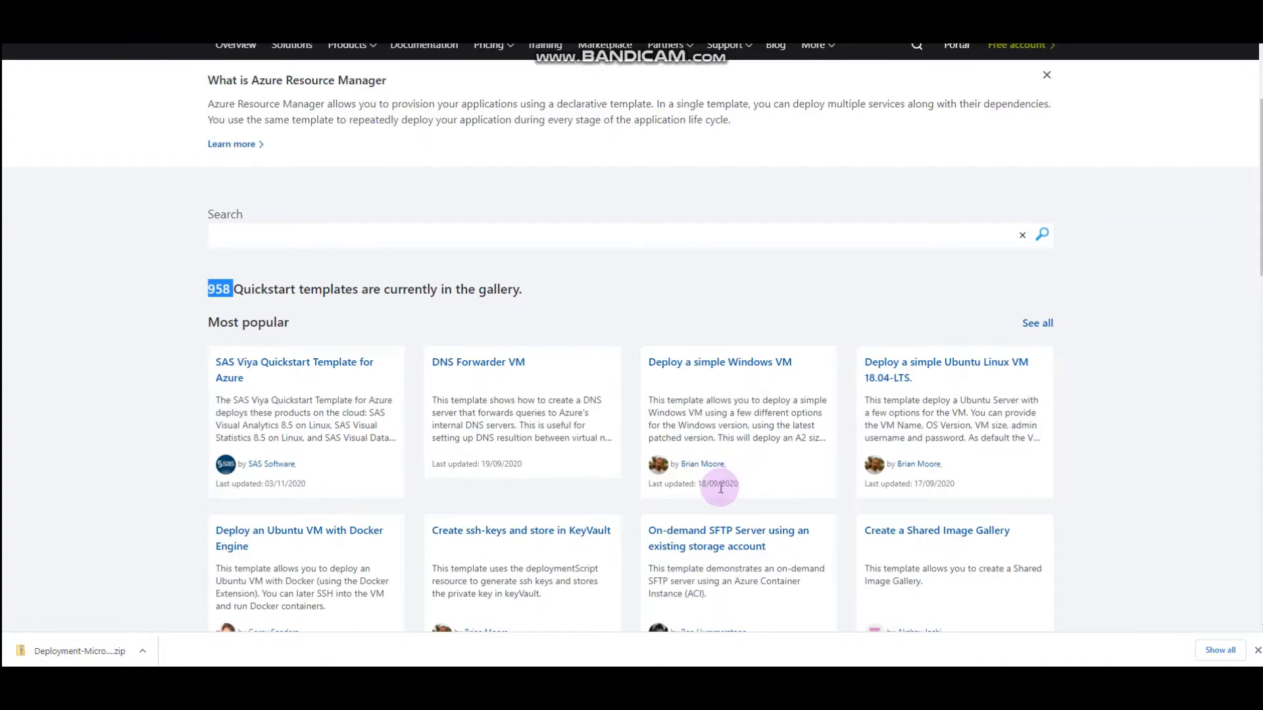
{"action": "left_click", "coordinate": [726, 370]}
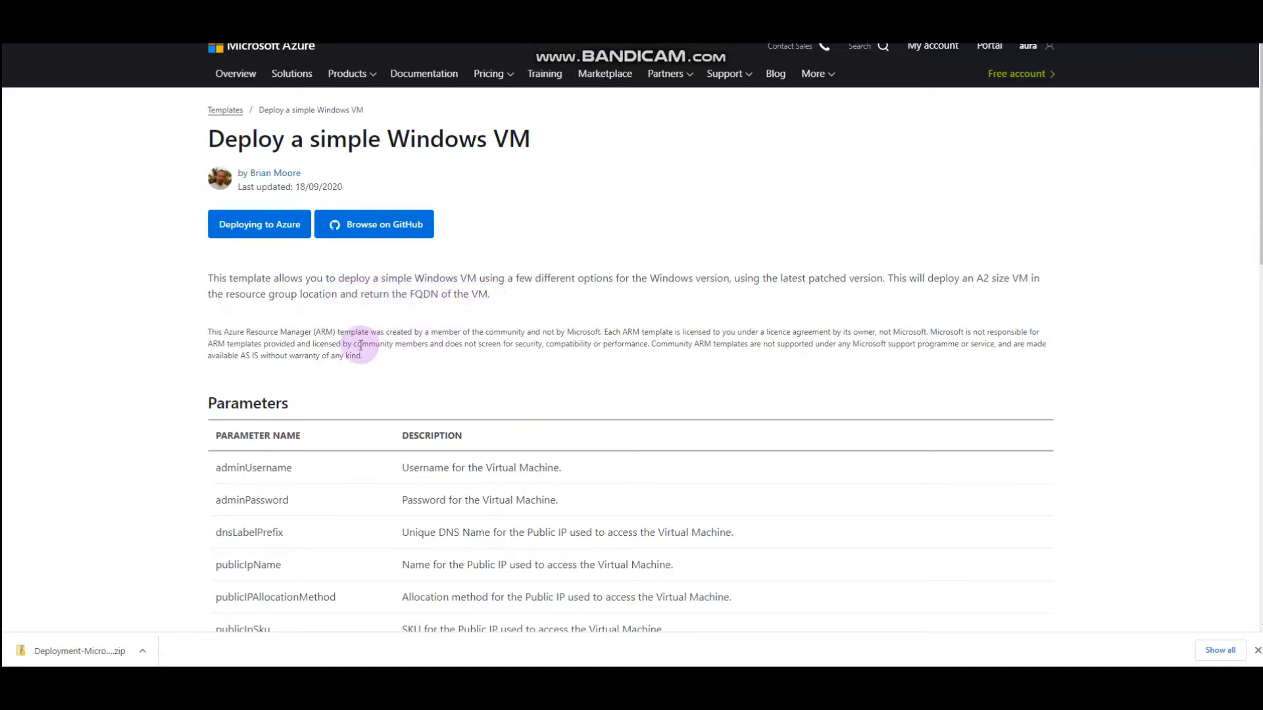
{"action": "scroll", "coordinate": [625, 341], "scroll_direction": "down", "scroll_amount": 2}
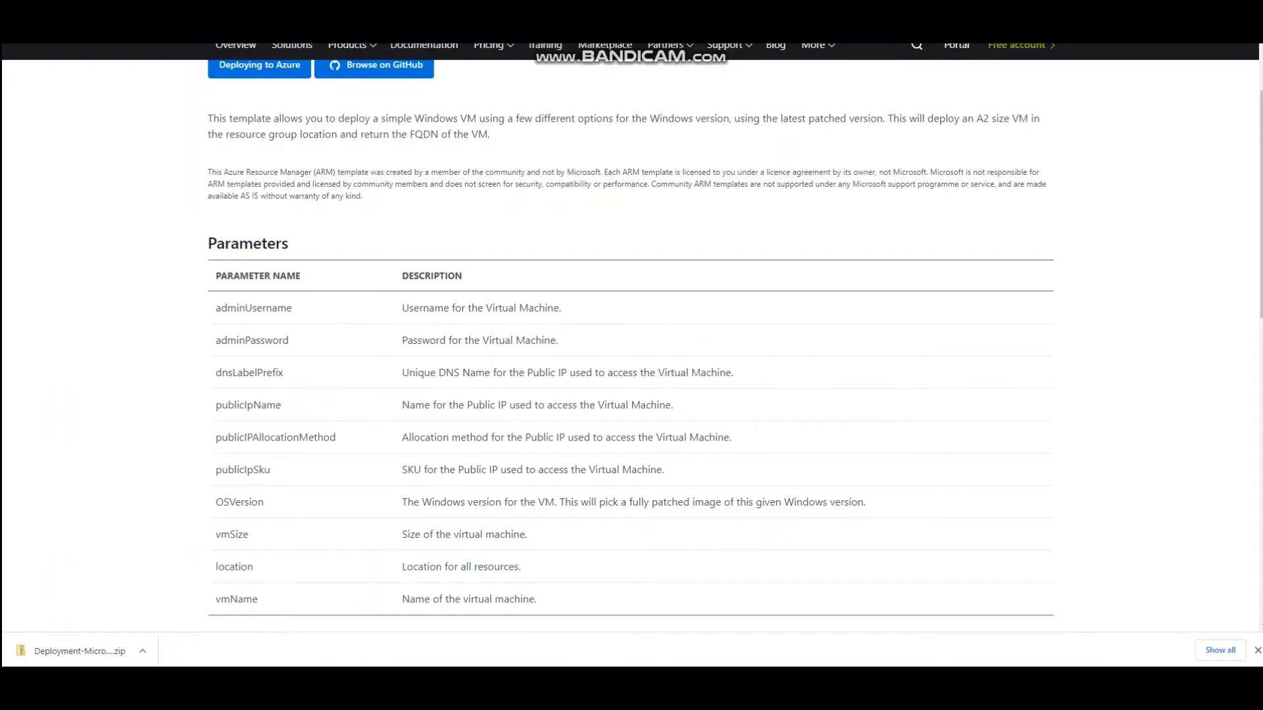
Search Google for "azure virtual machines sizes" in a new browser tab and open Microsoft Azure's Virtual Machine series page.
{"action": "key", "text": "ctrl+t"}
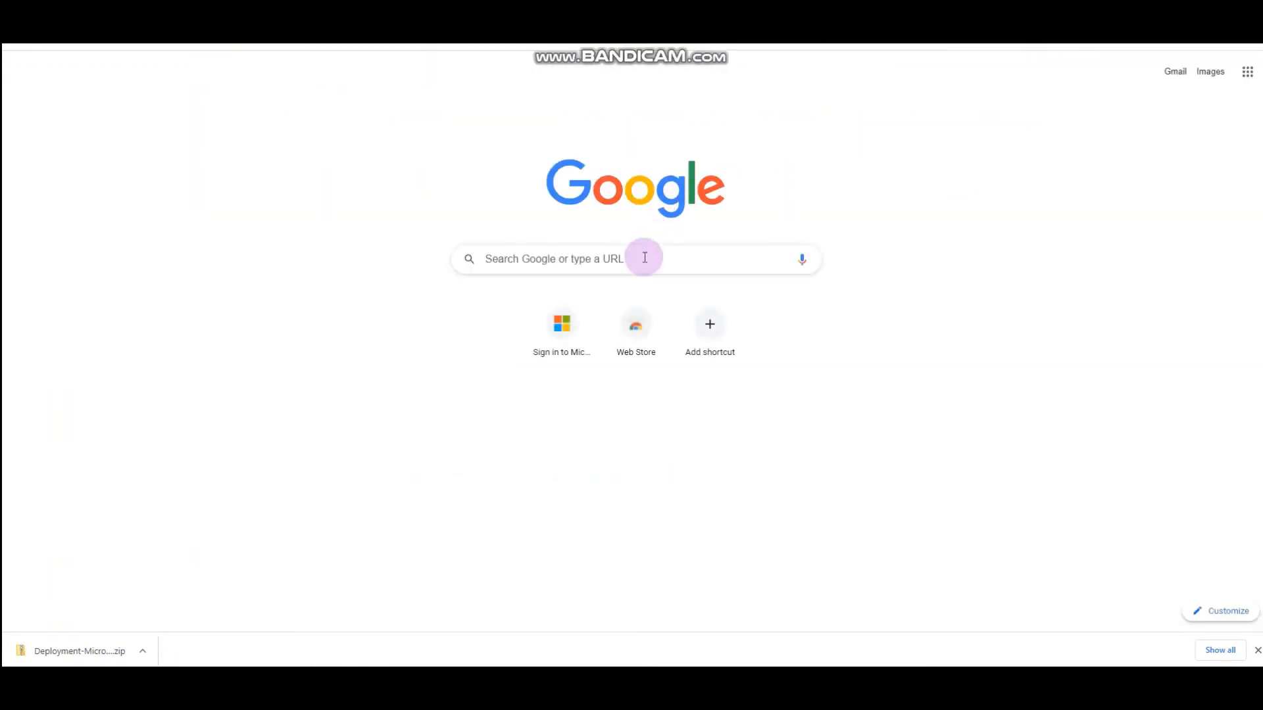
{"action": "left_click", "coordinate": [644, 267]}
{"action": "type", "text": "azure"}
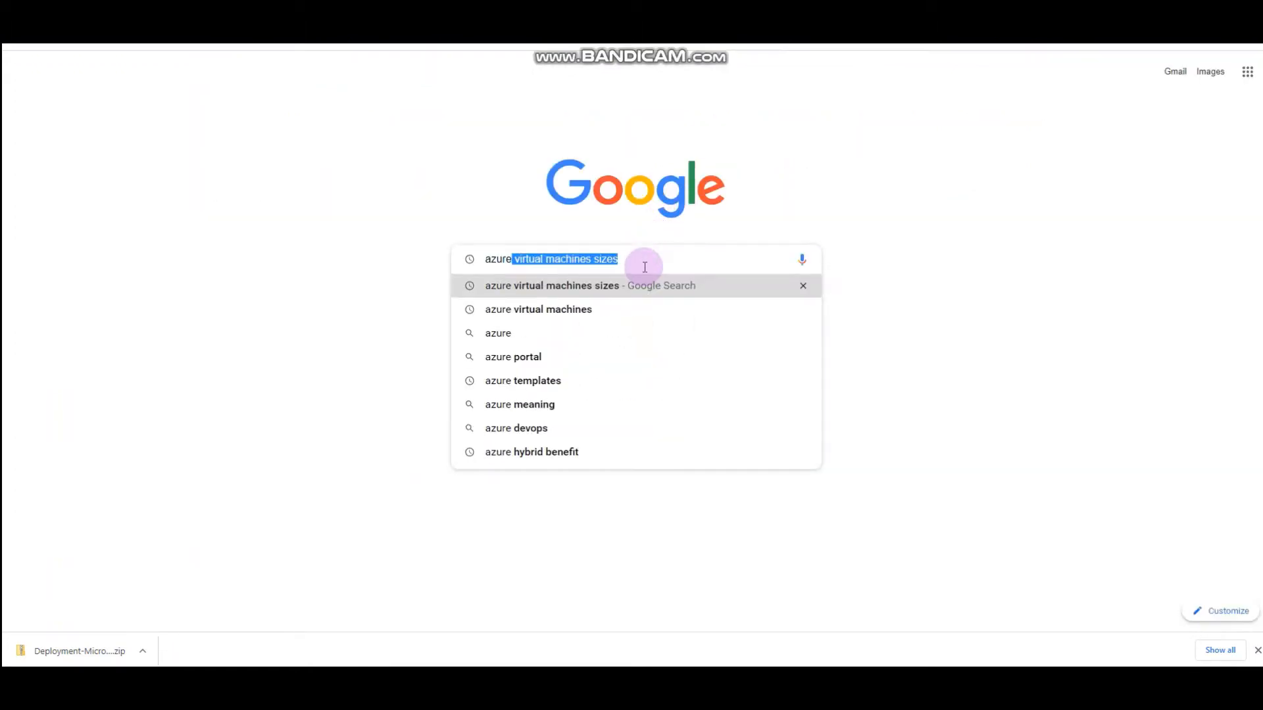
{"action": "key", "text": "Return"}
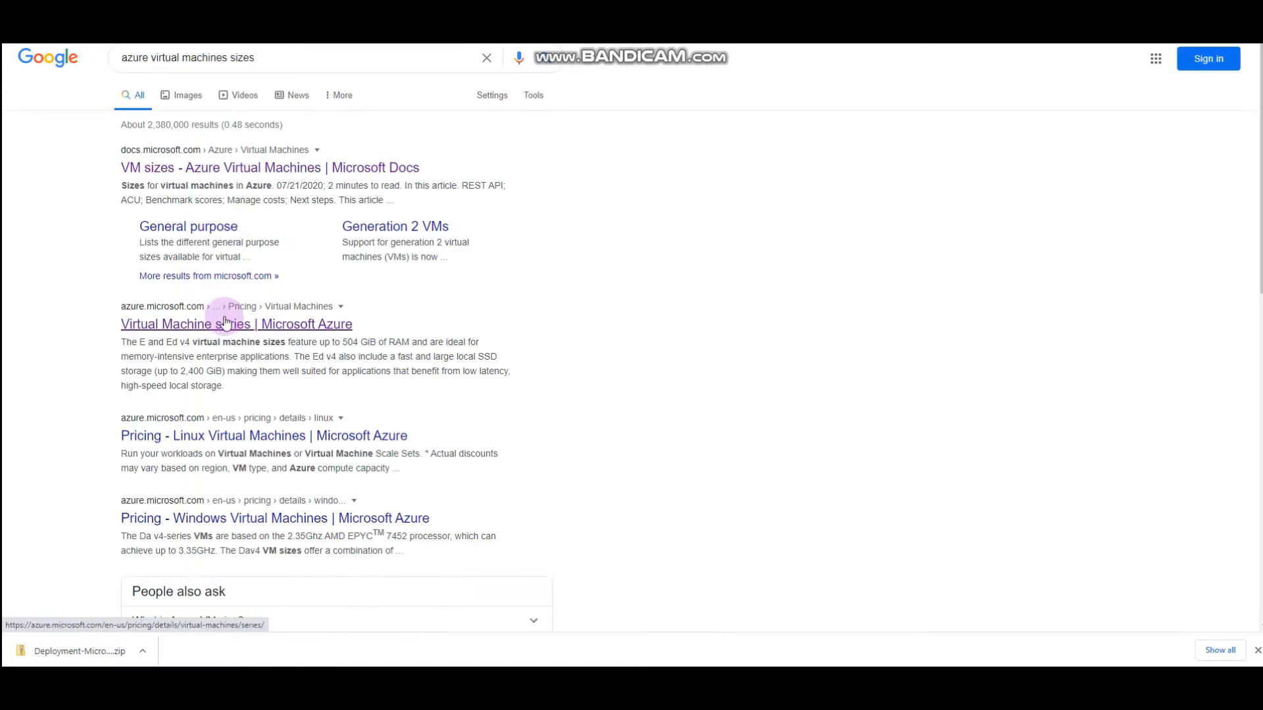
{"action": "left_click", "coordinate": [223, 322]}
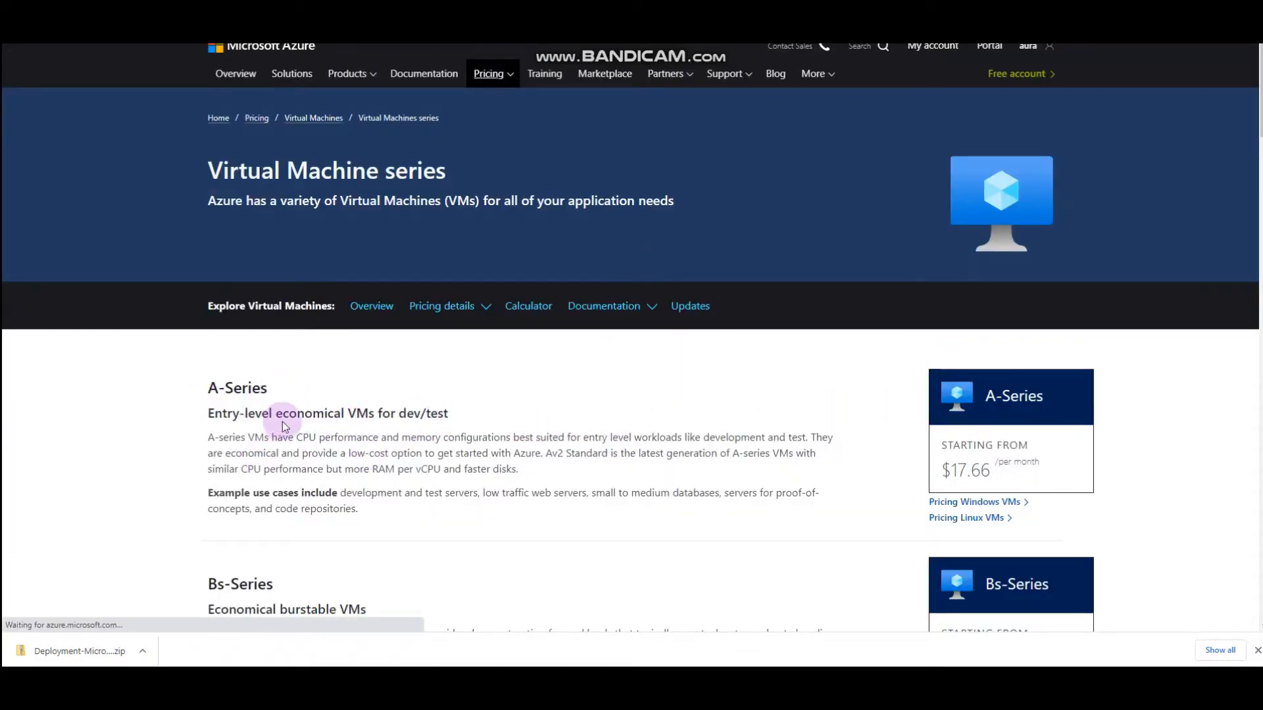
Examine the descriptions, use cases and starting prices of the VM series from A-Series through Mv2-Series.
{"action": "scroll", "coordinate": [436, 414], "scroll_direction": "down", "scroll_amount": 1}
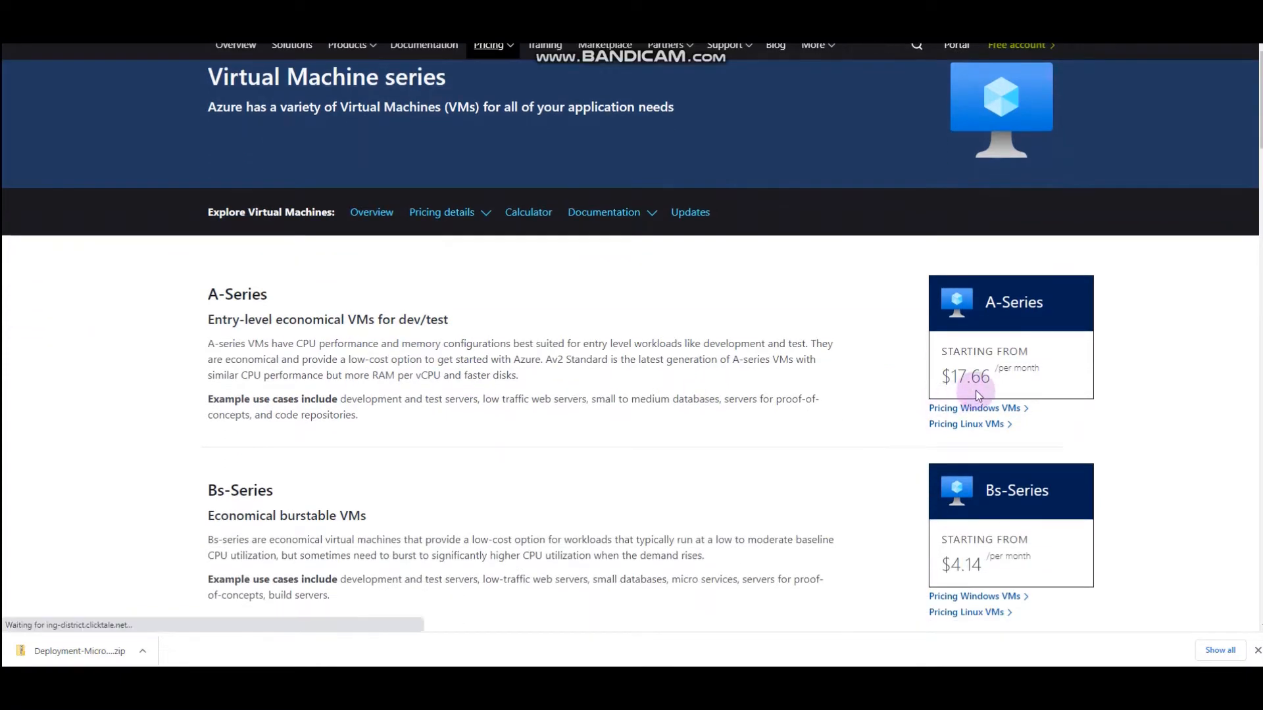
{"action": "left_click_drag", "start_coordinate": [224, 490], "coordinate": [257, 516]}
{"action": "scroll", "coordinate": [412, 519], "scroll_direction": "down", "scroll_amount": 2}
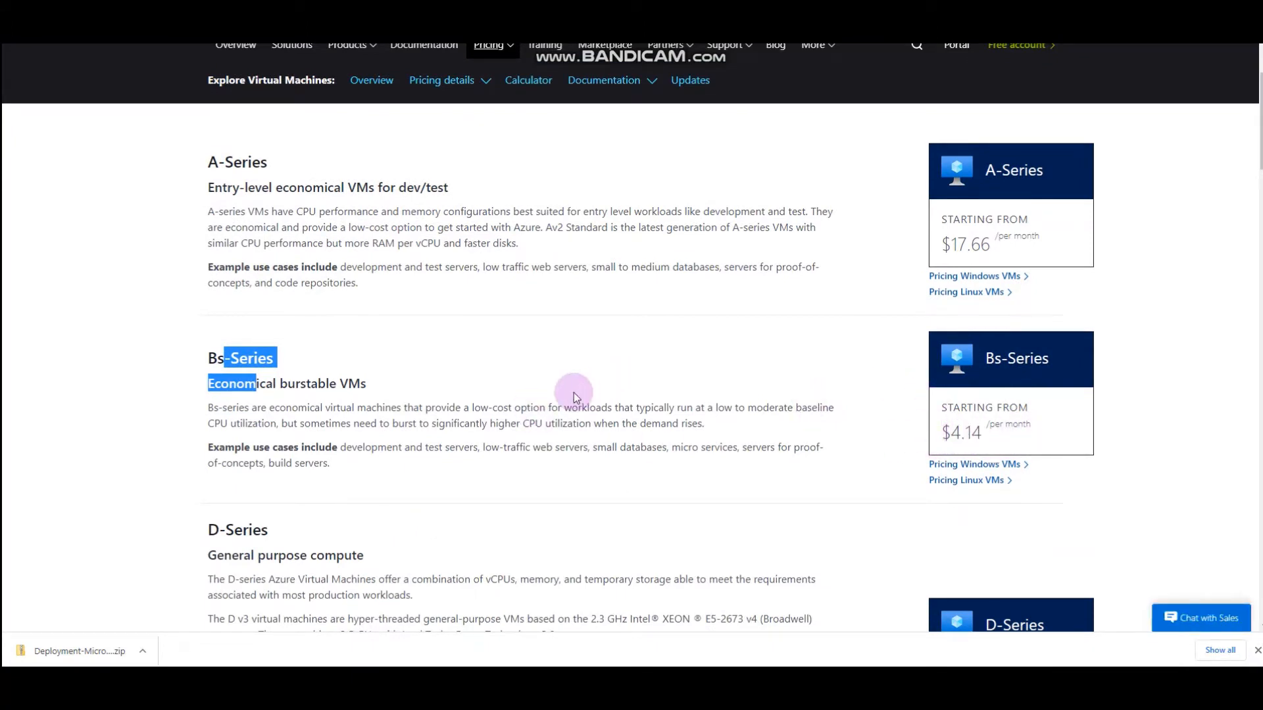
{"action": "scroll", "coordinate": [408, 355], "scroll_direction": "down", "scroll_amount": 3}
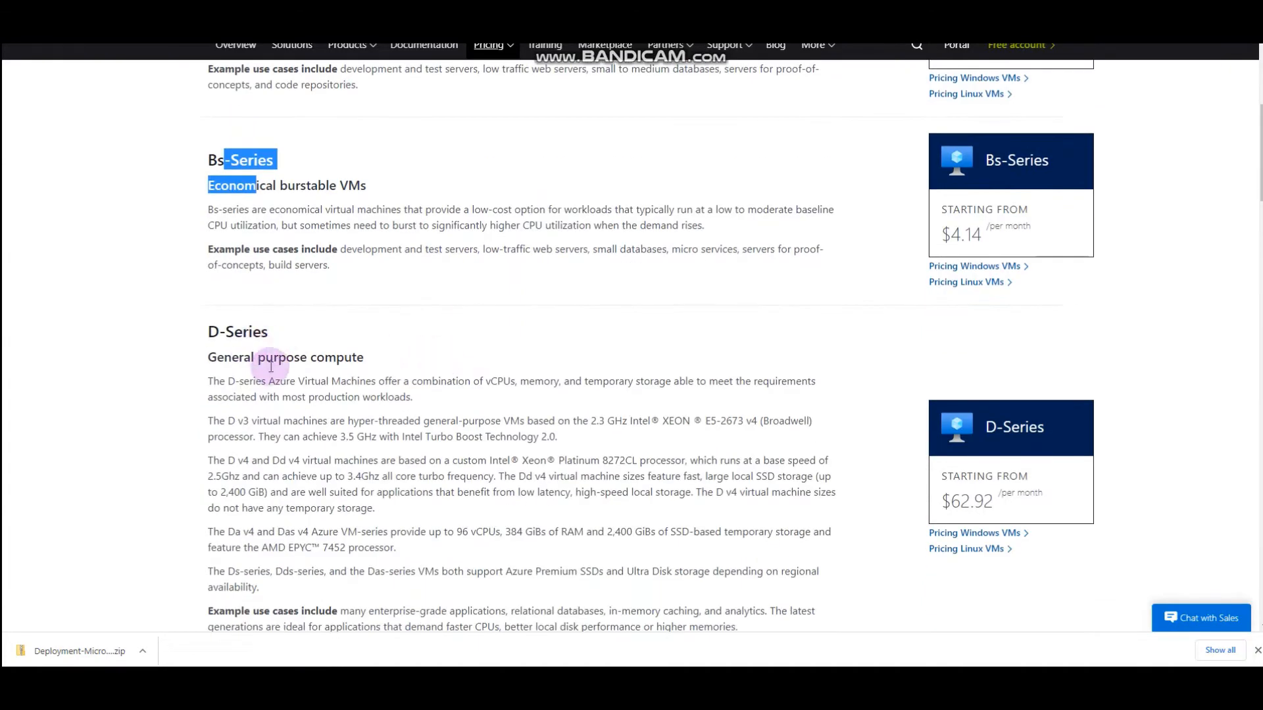
{"action": "scroll", "coordinate": [276, 371], "scroll_direction": "down", "scroll_amount": 4}
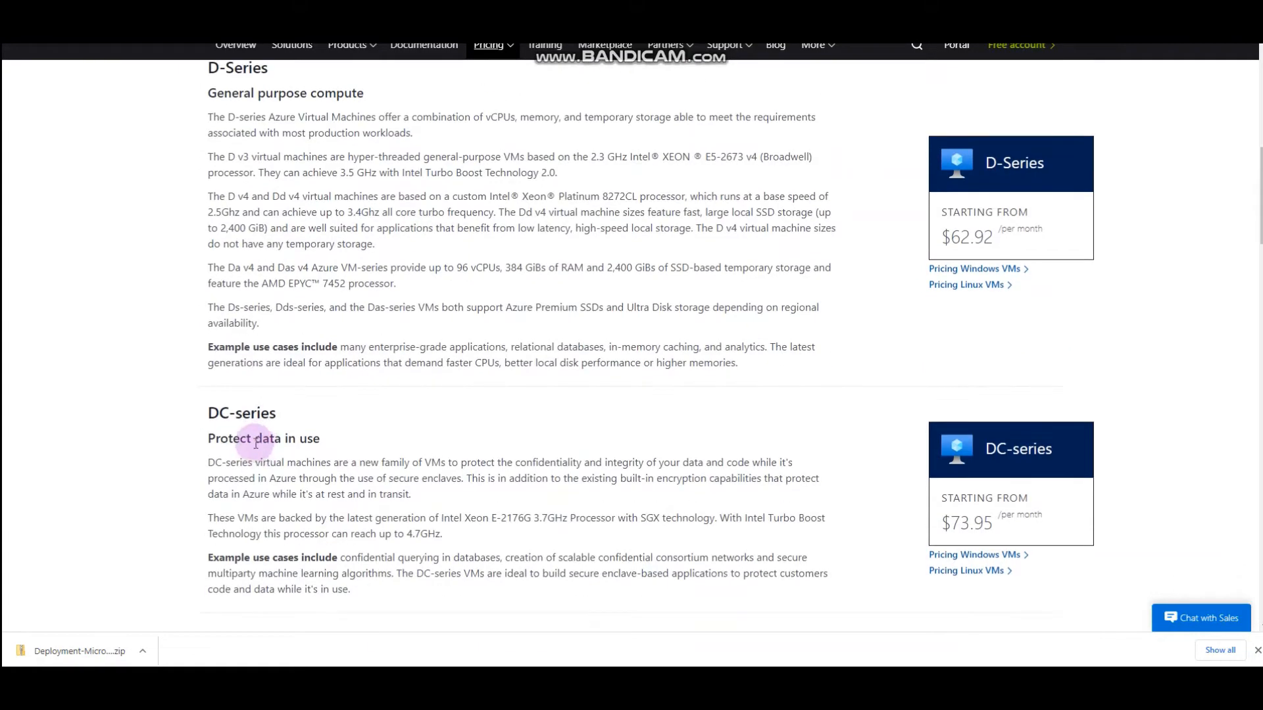
{"action": "scroll", "coordinate": [297, 459], "scroll_direction": "down", "scroll_amount": 3}
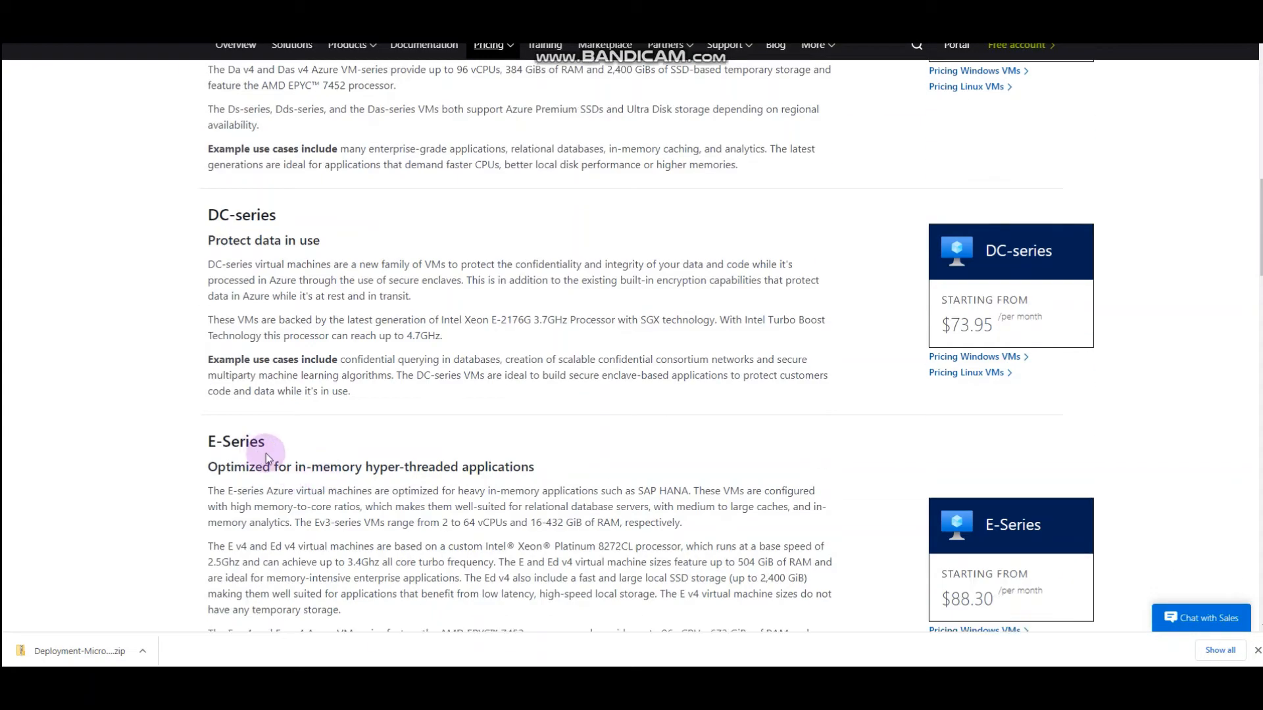
{"action": "scroll", "coordinate": [372, 487], "scroll_direction": "down", "scroll_amount": 4}
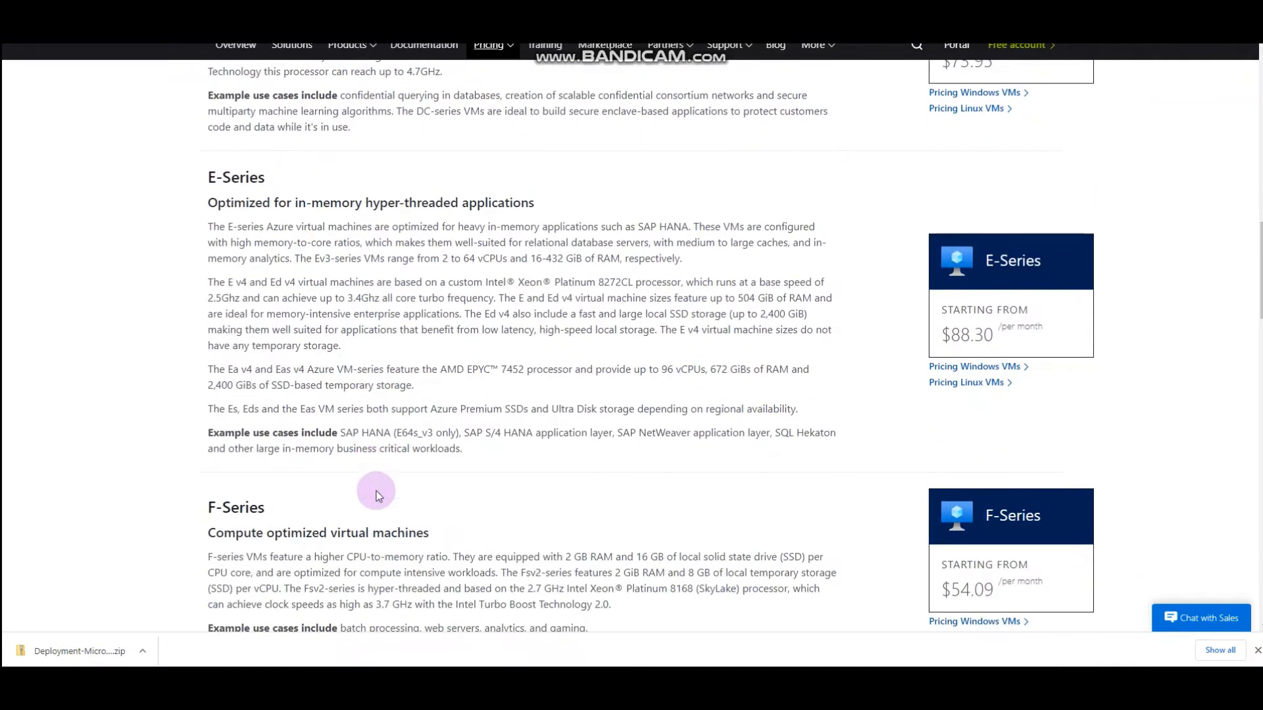
{"action": "scroll", "coordinate": [280, 548], "scroll_direction": "down", "scroll_amount": 3}
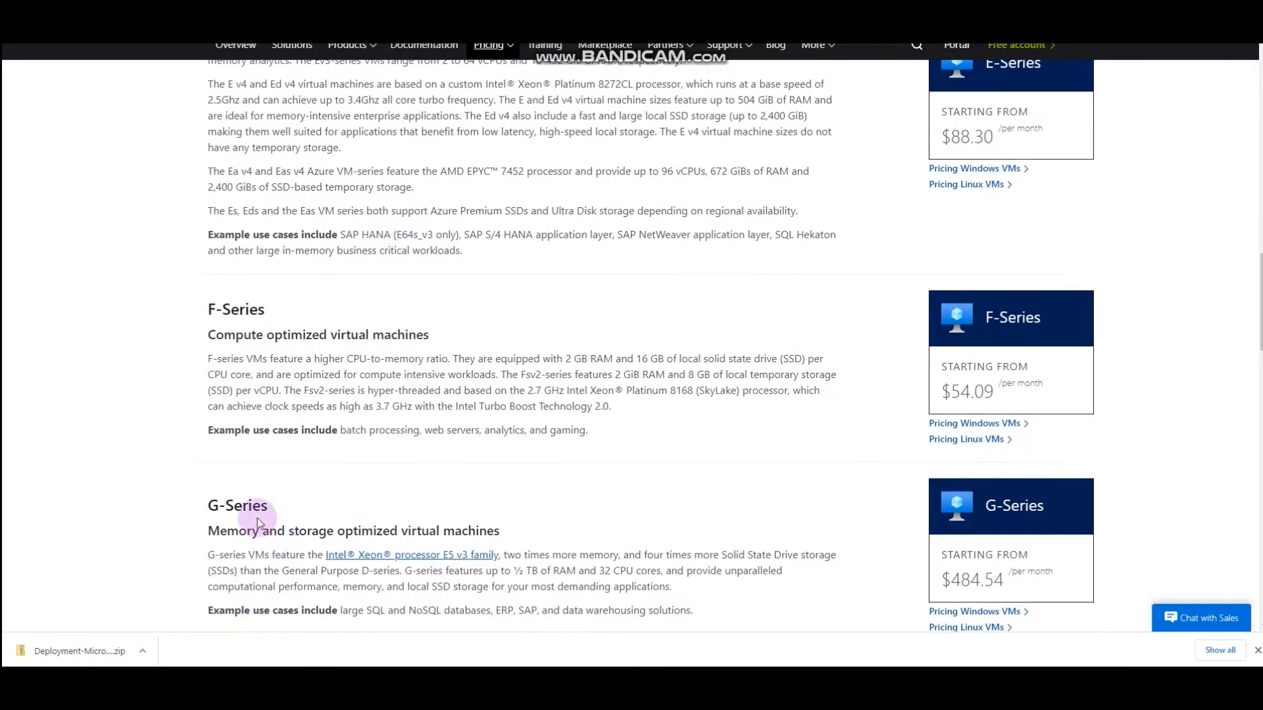
{"action": "scroll", "coordinate": [292, 546], "scroll_direction": "down", "scroll_amount": 4}
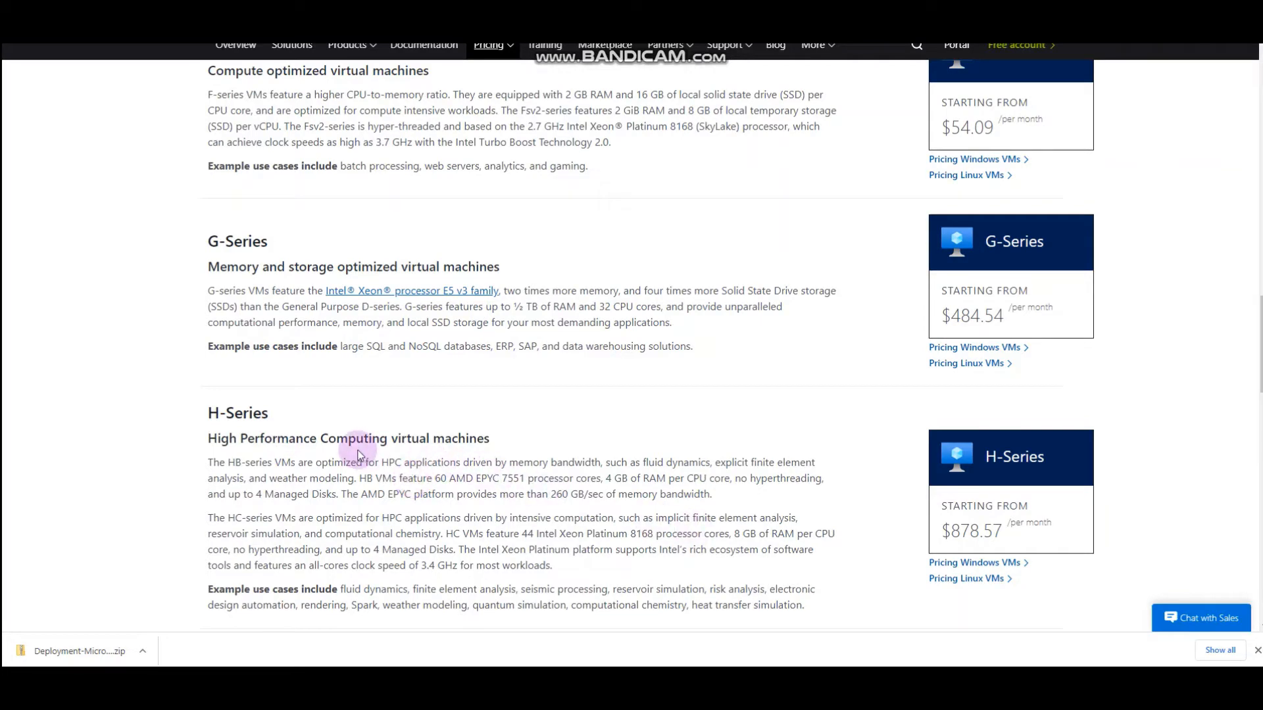
{"action": "scroll", "coordinate": [355, 451], "scroll_direction": "down", "scroll_amount": 2}
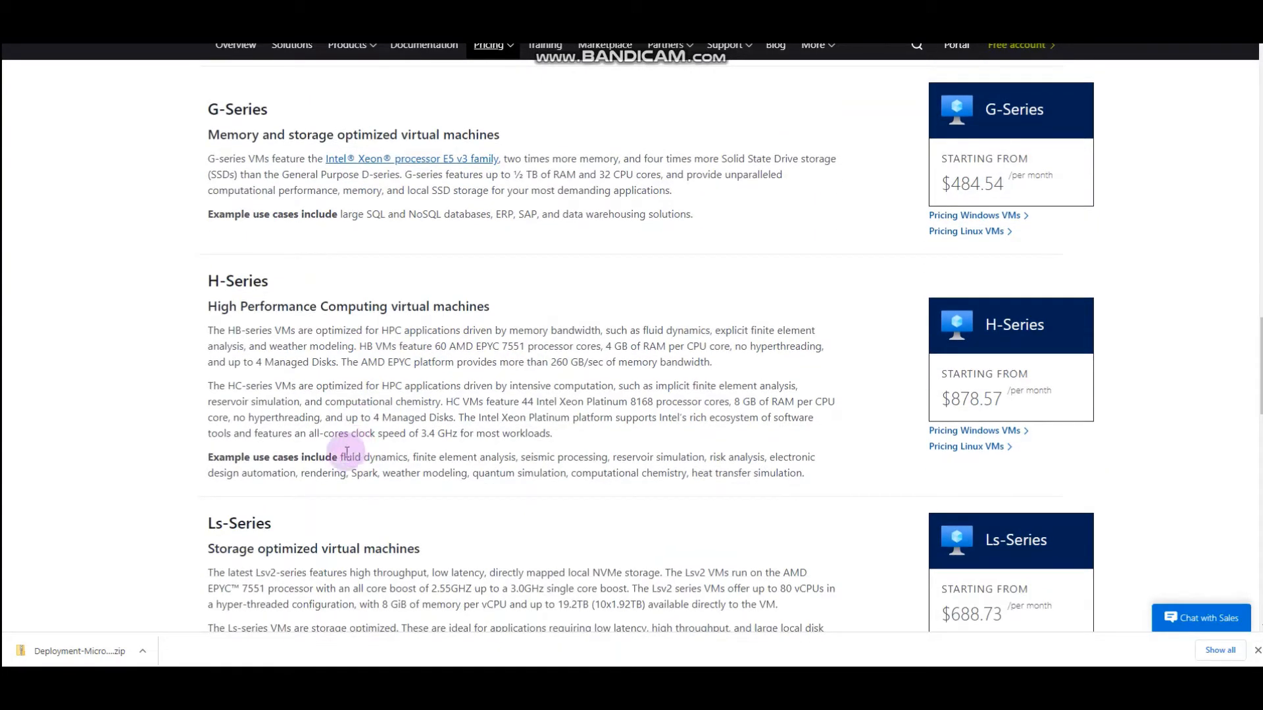
{"action": "scroll", "coordinate": [347, 452], "scroll_direction": "down", "scroll_amount": 1}
{"action": "scroll", "coordinate": [276, 487], "scroll_direction": "down", "scroll_amount": 3}
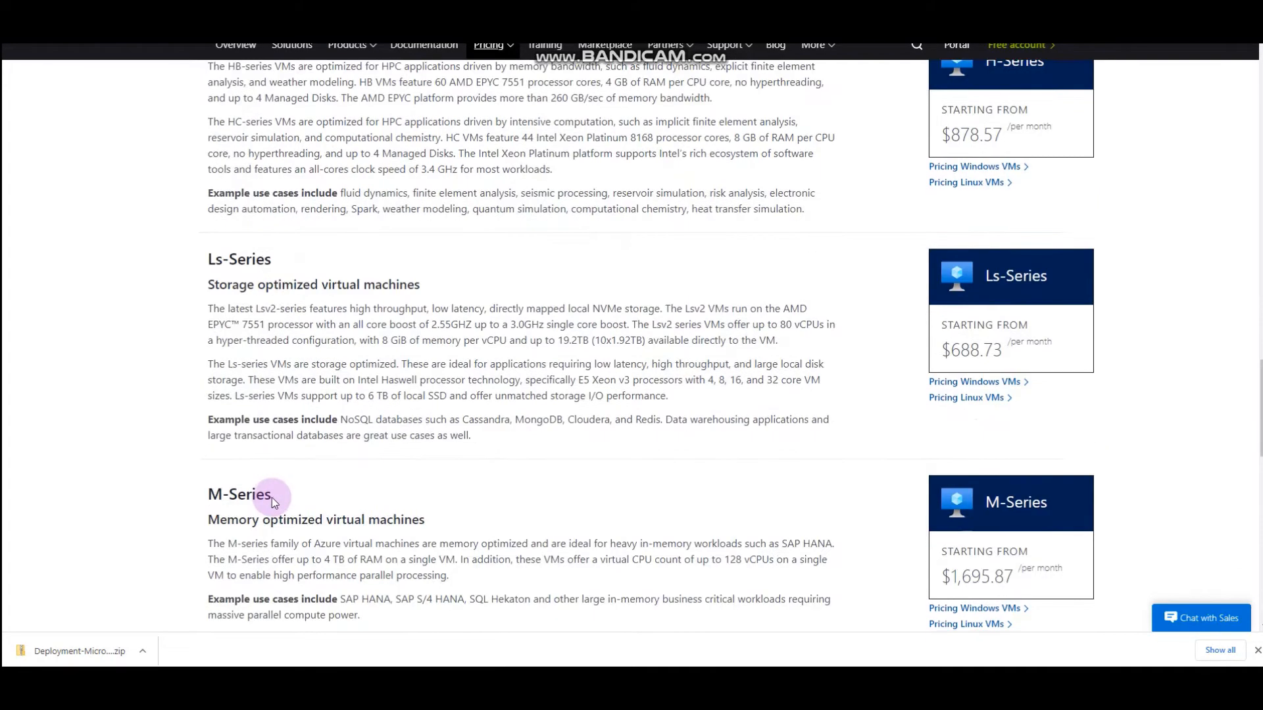
{"action": "scroll", "coordinate": [267, 496], "scroll_direction": "down", "scroll_amount": 6}
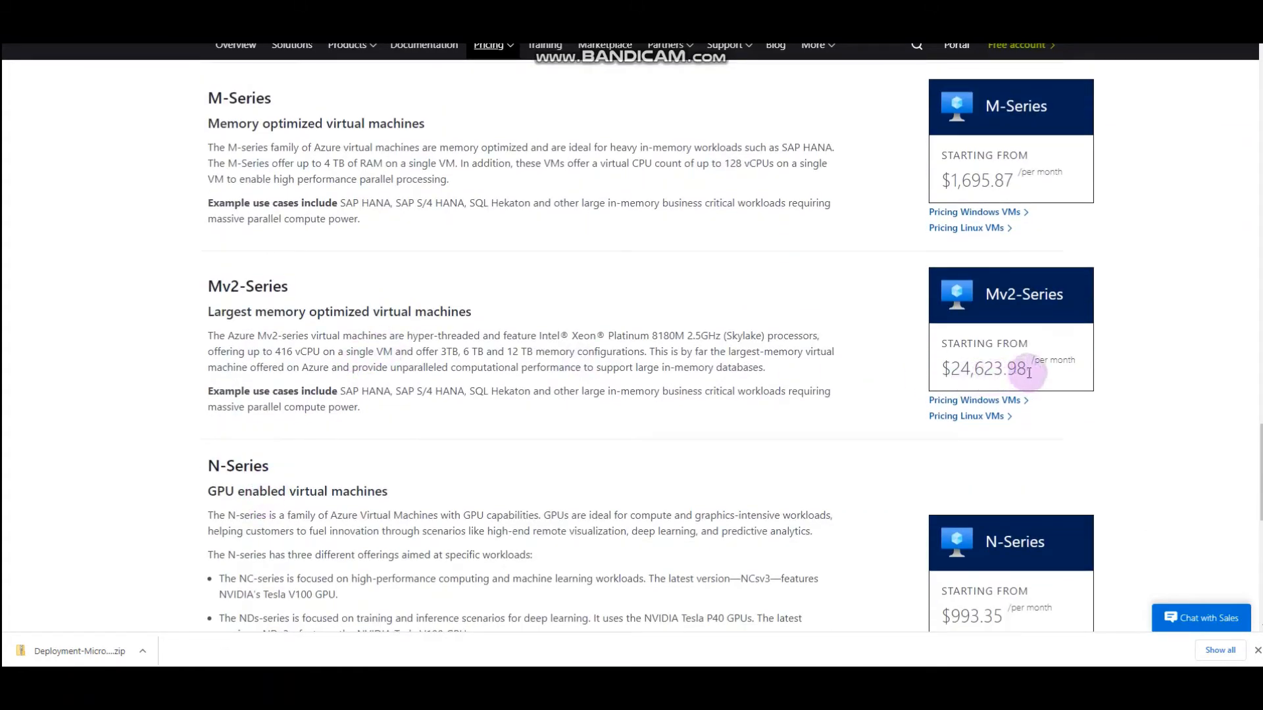
{"action": "left_click_drag", "start_coordinate": [1029, 372], "coordinate": [945, 370]}
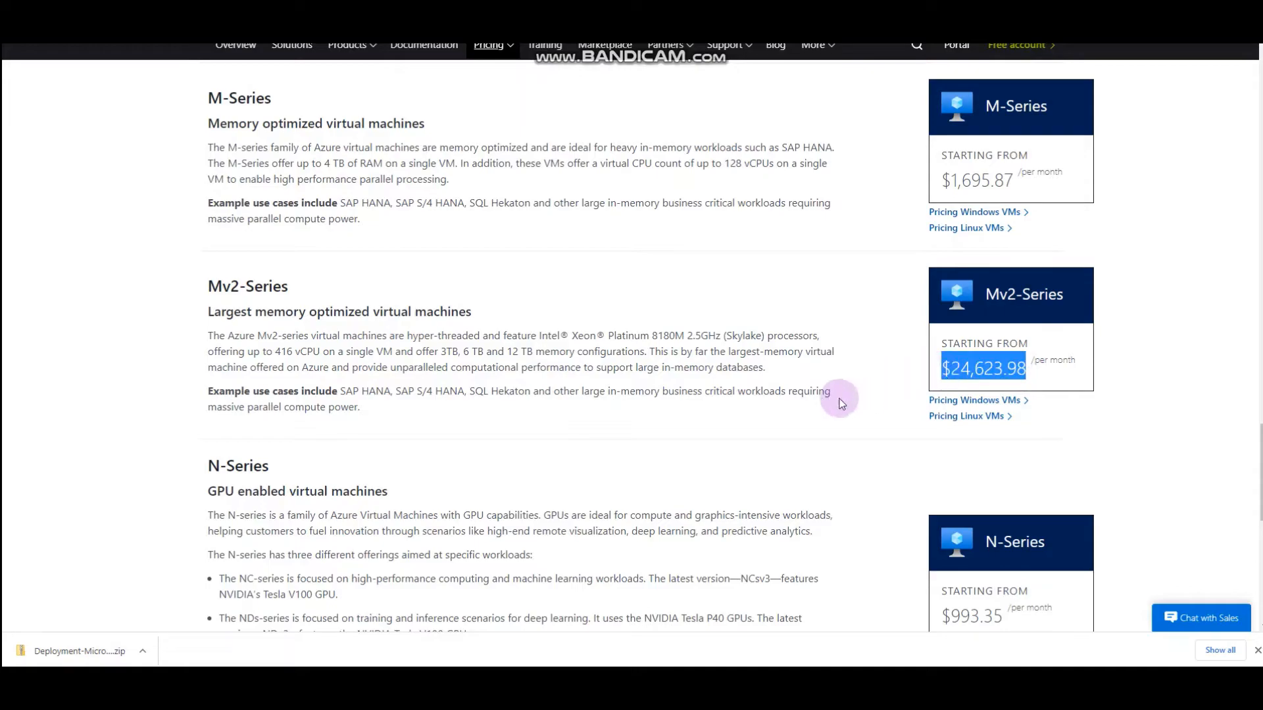
Review the VM series list again from A-Series through the GPU-enabled N-Series, comparing workloads and starting prices.
{"action": "scroll", "coordinate": [724, 432], "scroll_direction": "up", "scroll_amount": 15}
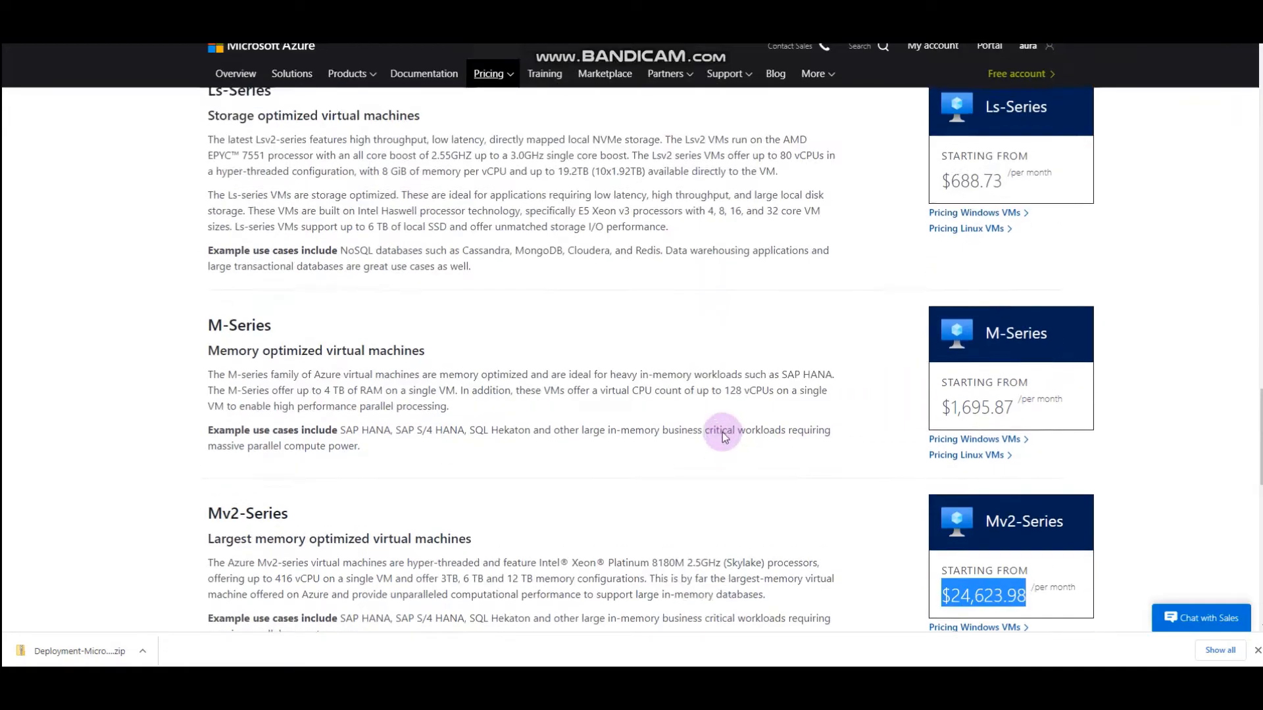
{"action": "scroll", "coordinate": [681, 398], "scroll_direction": "up", "scroll_amount": 10}
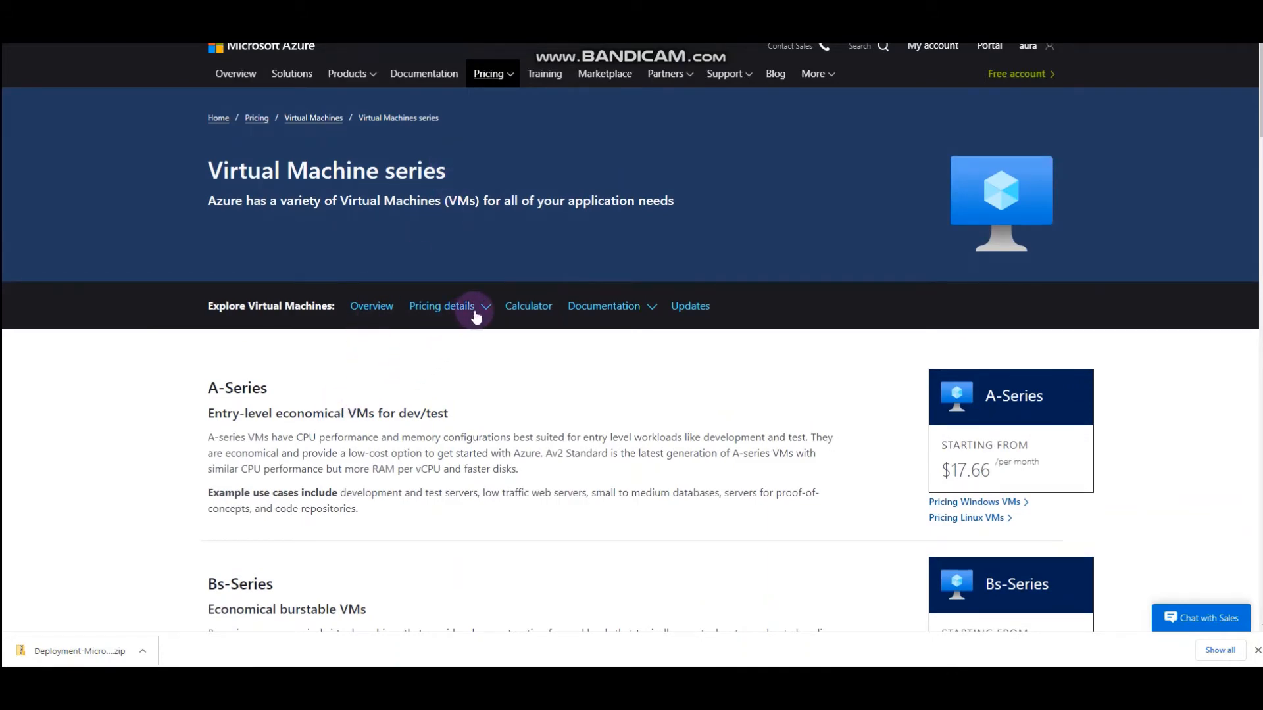
{"action": "scroll", "coordinate": [440, 389], "scroll_direction": "down", "scroll_amount": 3}
{"action": "scroll", "coordinate": [439, 382], "scroll_direction": "up", "scroll_amount": 4}
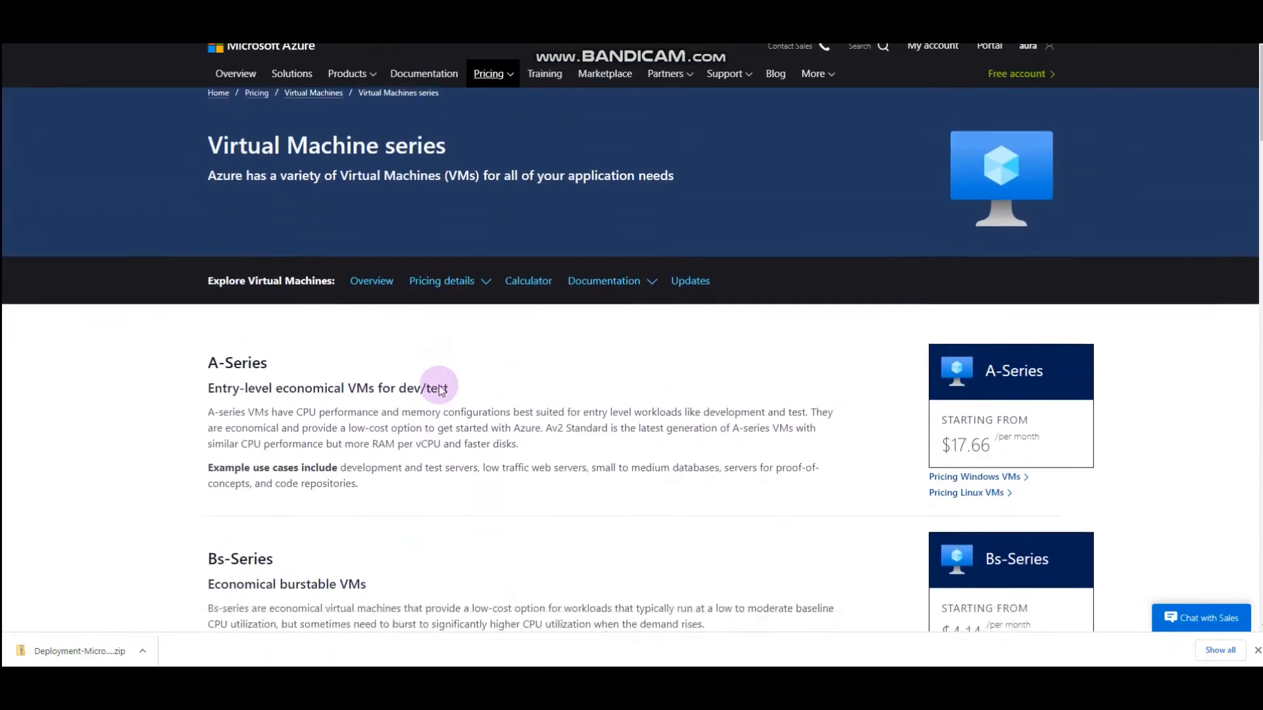
{"action": "scroll", "coordinate": [445, 387], "scroll_direction": "down", "scroll_amount": 10}
{"action": "scroll", "coordinate": [439, 389], "scroll_direction": "down", "scroll_amount": 12}
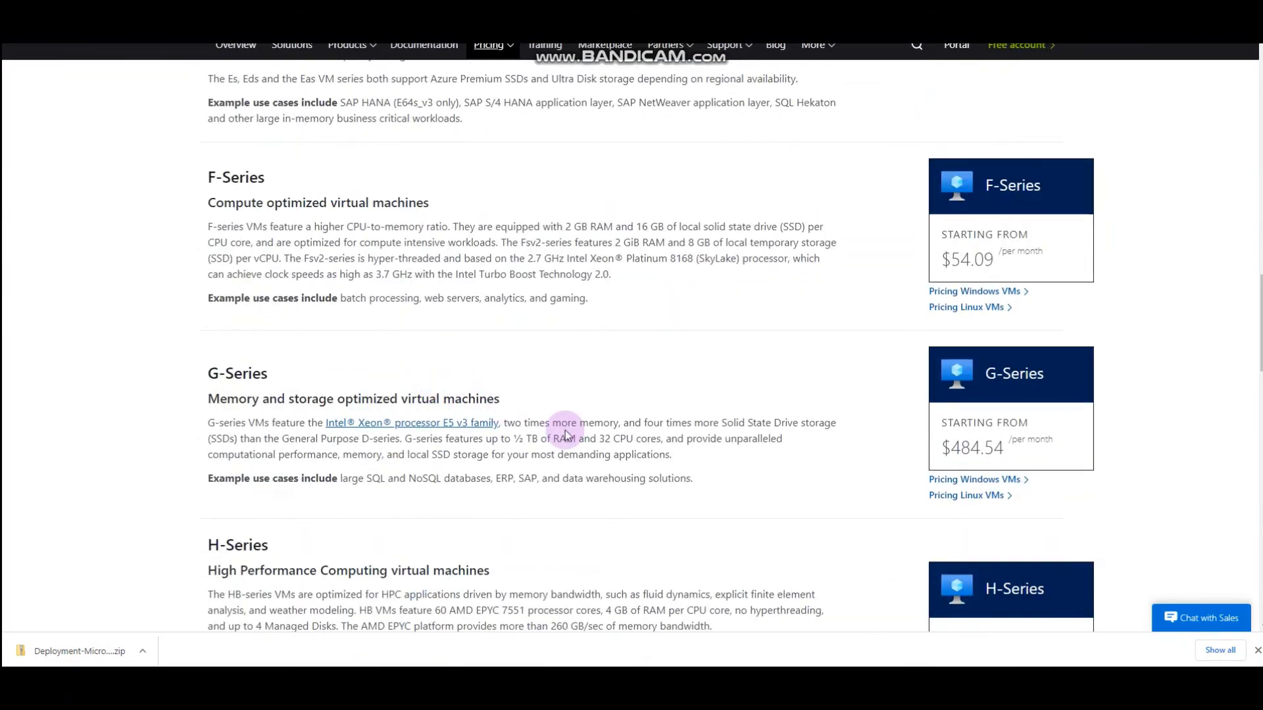
{"action": "scroll", "coordinate": [566, 430], "scroll_direction": "down", "scroll_amount": 4}
{"action": "scroll", "coordinate": [566, 431], "scroll_direction": "down", "scroll_amount": 10}
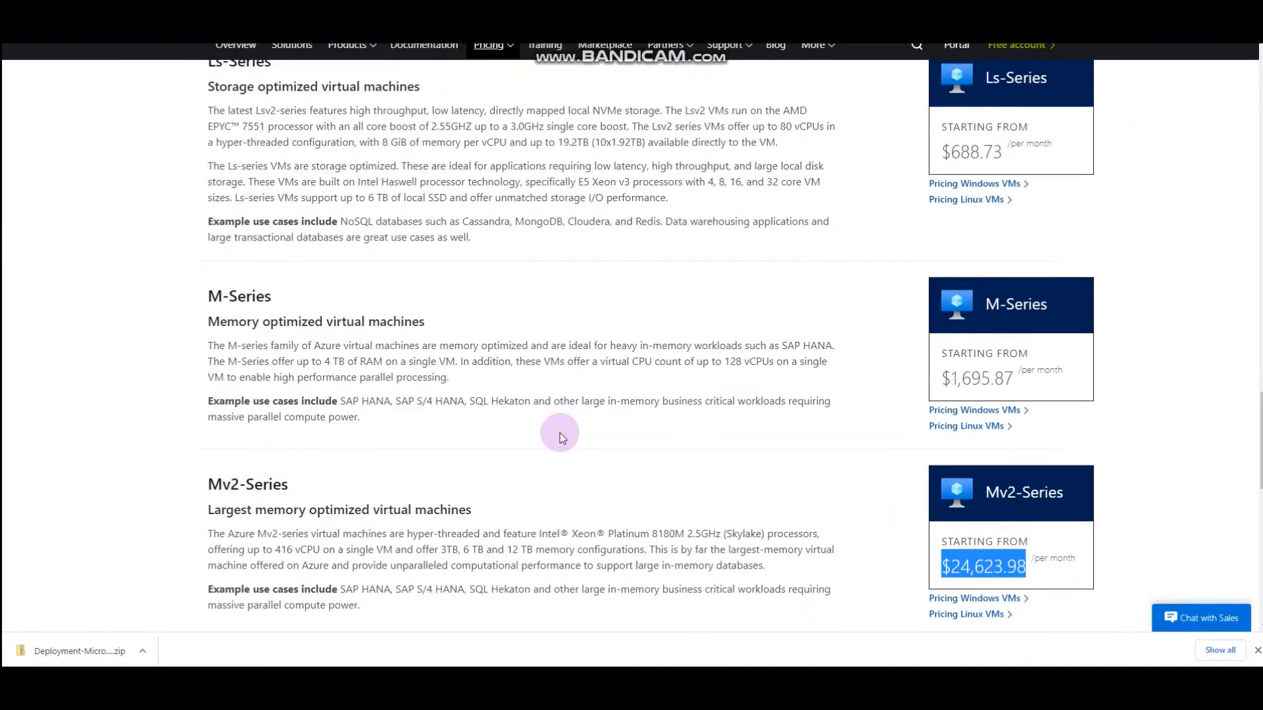
{"action": "scroll", "coordinate": [559, 433], "scroll_direction": "down", "scroll_amount": 1}
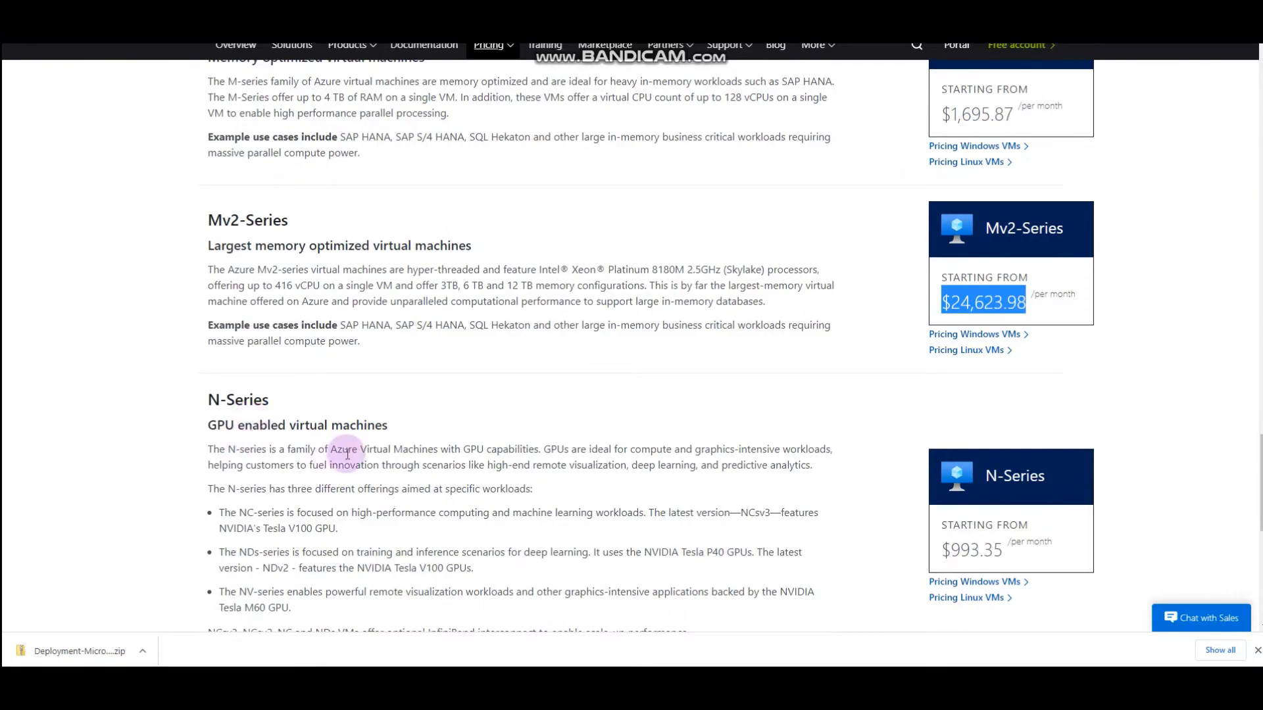
{"action": "scroll", "coordinate": [338, 450], "scroll_direction": "down", "scroll_amount": 4}
{"action": "scroll", "coordinate": [339, 465], "scroll_direction": "up", "scroll_amount": 20}
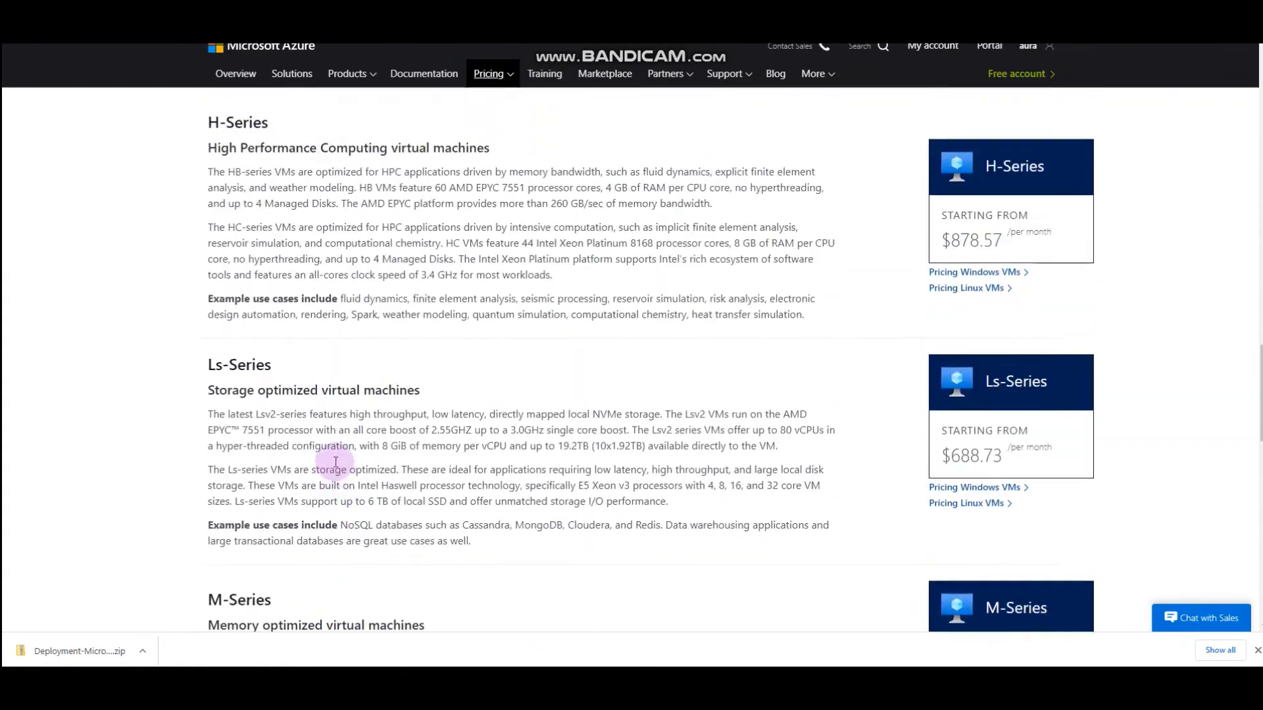
{"action": "scroll", "coordinate": [333, 431], "scroll_direction": "up", "scroll_amount": 20}
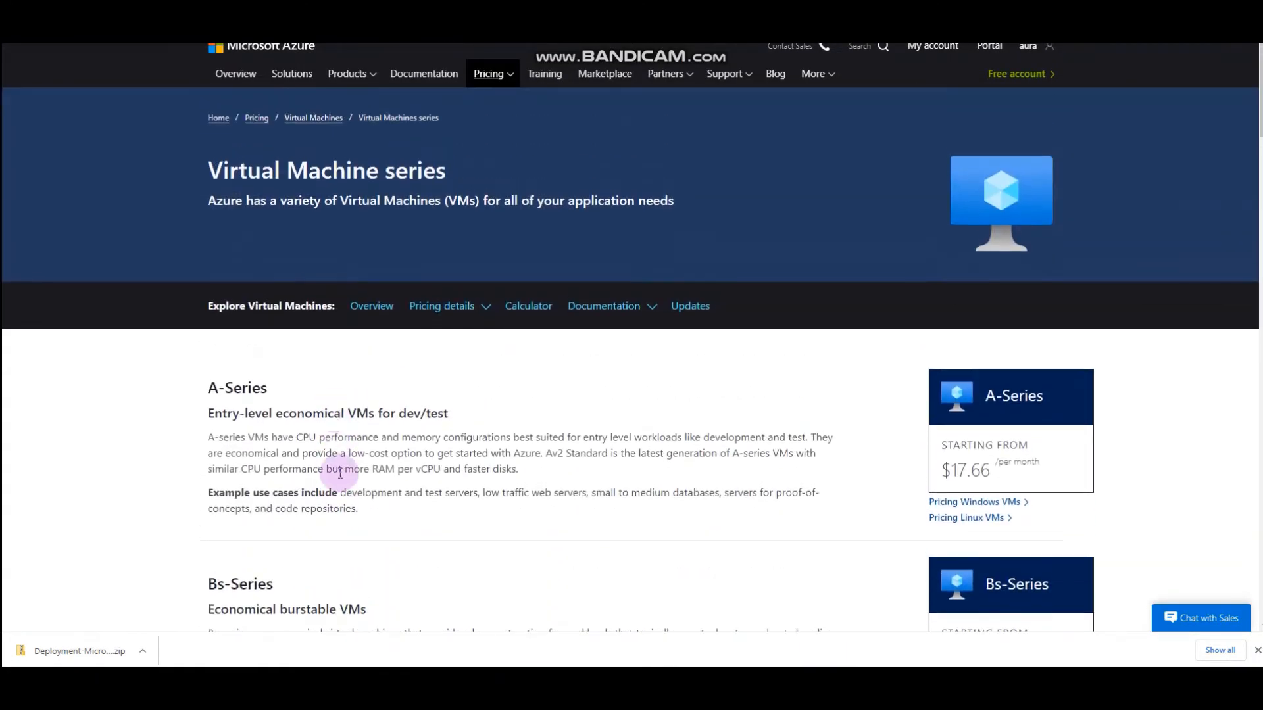
Open the Bs-Series Windows and Linux VM pricing pages in new tabs and switch to the Windows pricing page.
{"action": "scroll", "coordinate": [295, 548], "scroll_direction": "down", "scroll_amount": 3}
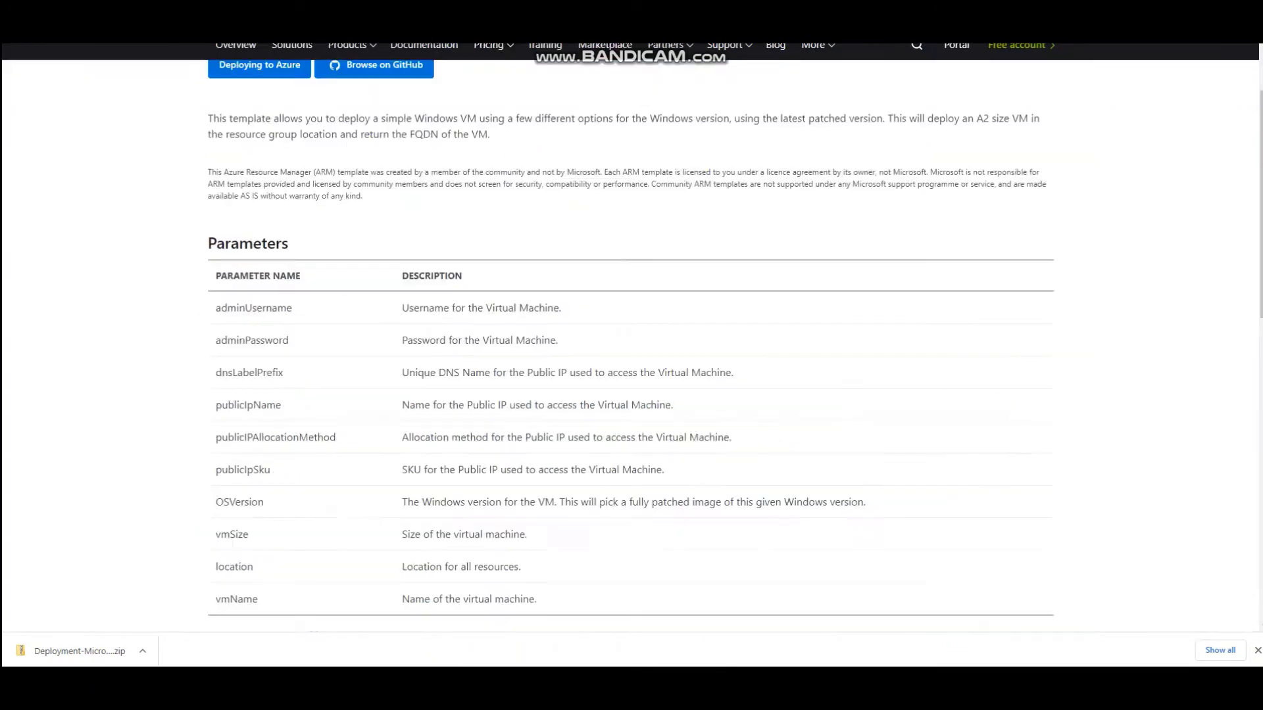
{"action": "scroll", "coordinate": [208, 300], "scroll_direction": "up", "scroll_amount": 3}
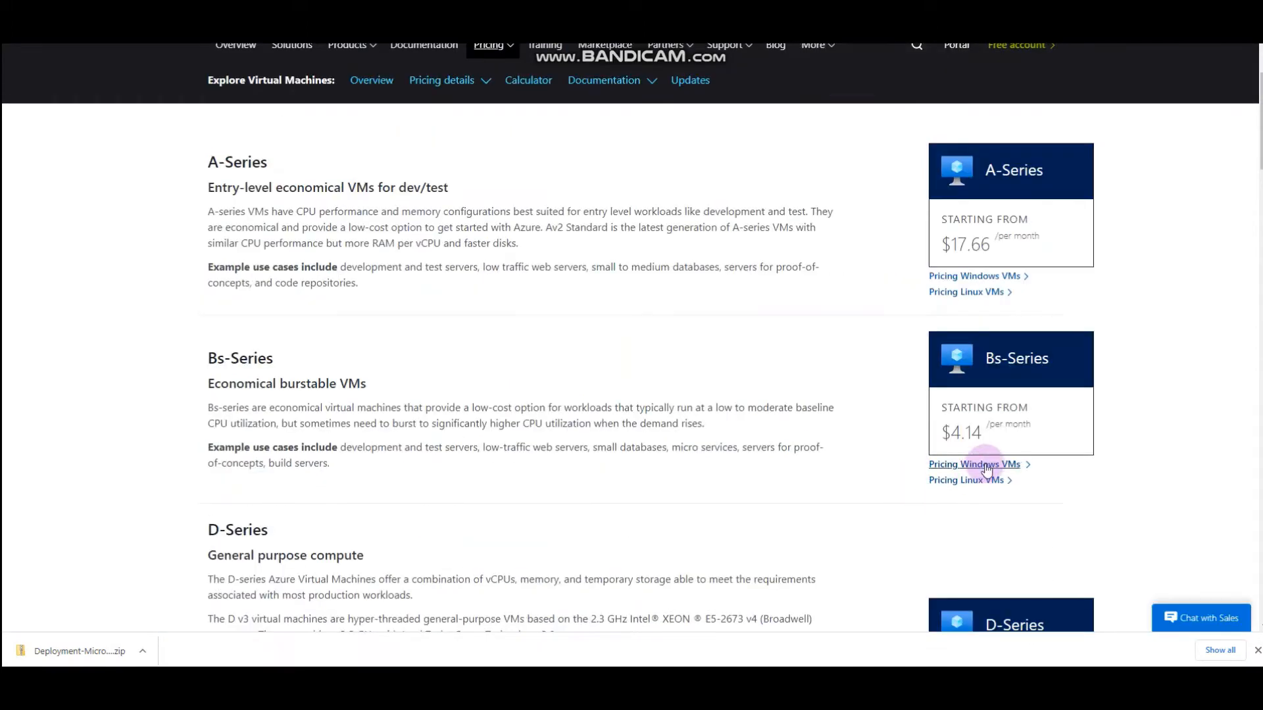
{"action": "right_click", "coordinate": [986, 466]}
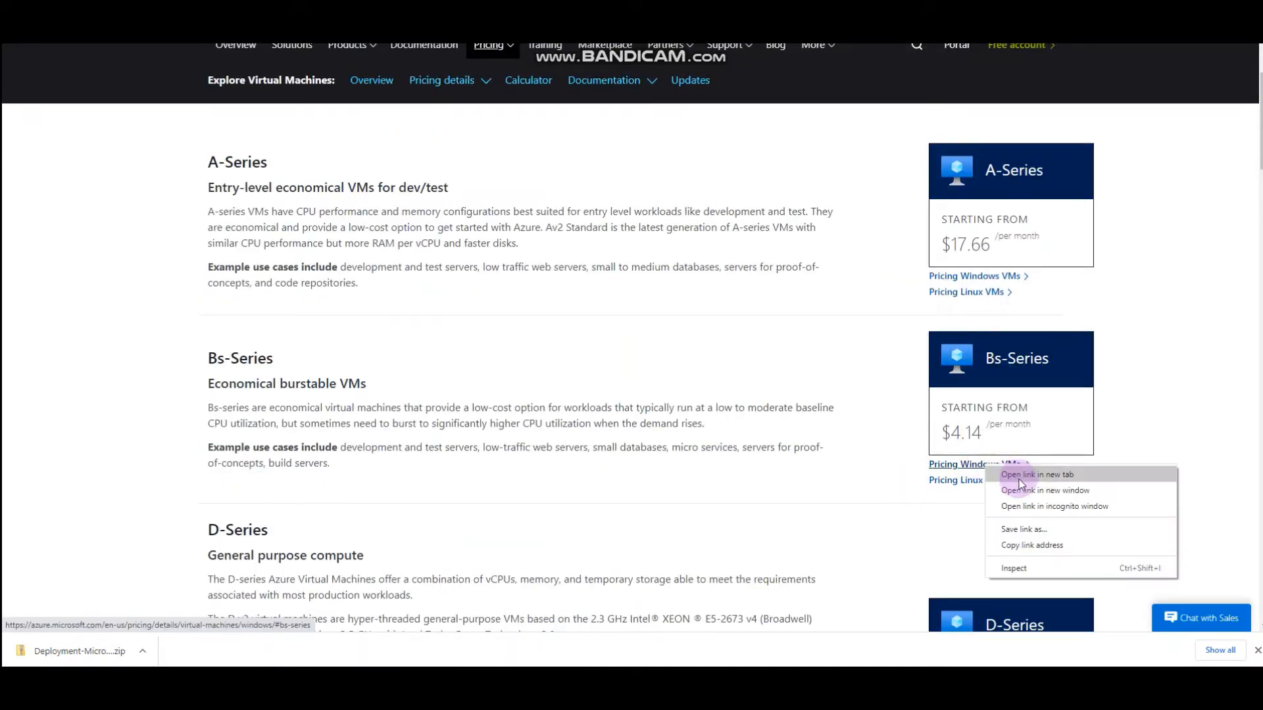
{"action": "left_click", "coordinate": [1019, 480]}
{"action": "right_click", "coordinate": [990, 482]}
{"action": "left_click", "coordinate": [1017, 494]}
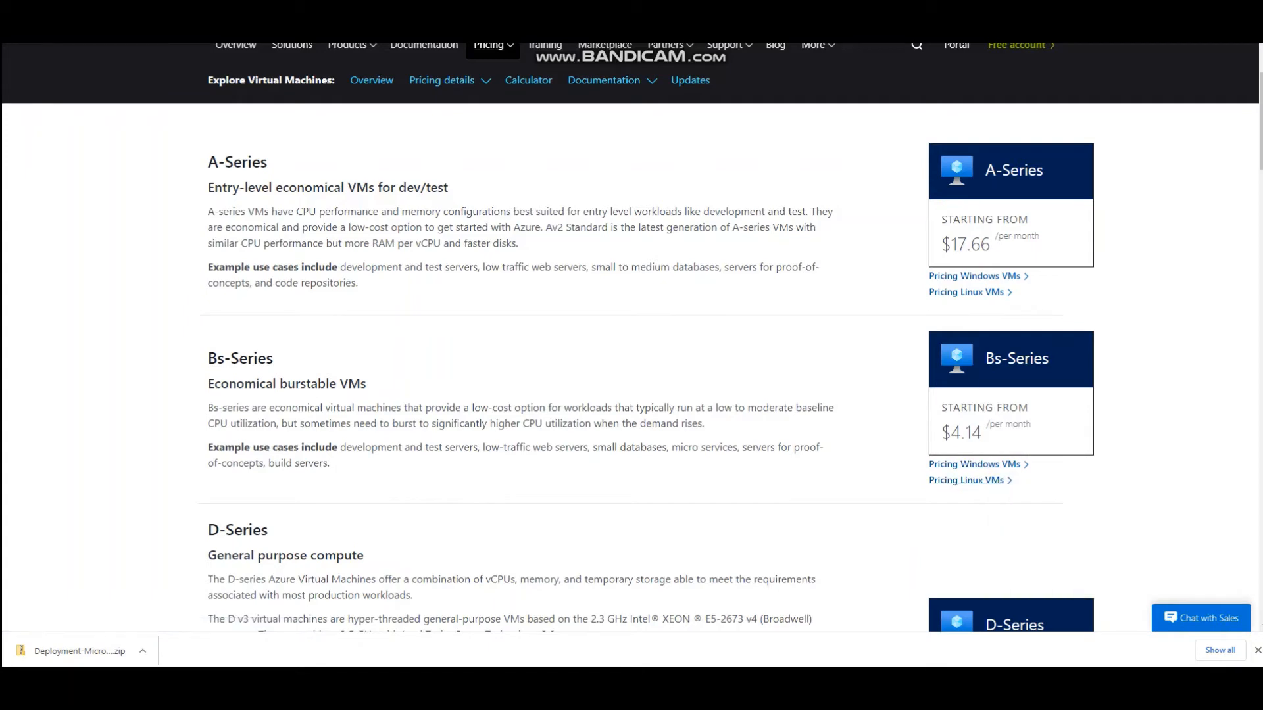
{"action": "key", "text": "ctrl+Tab"}
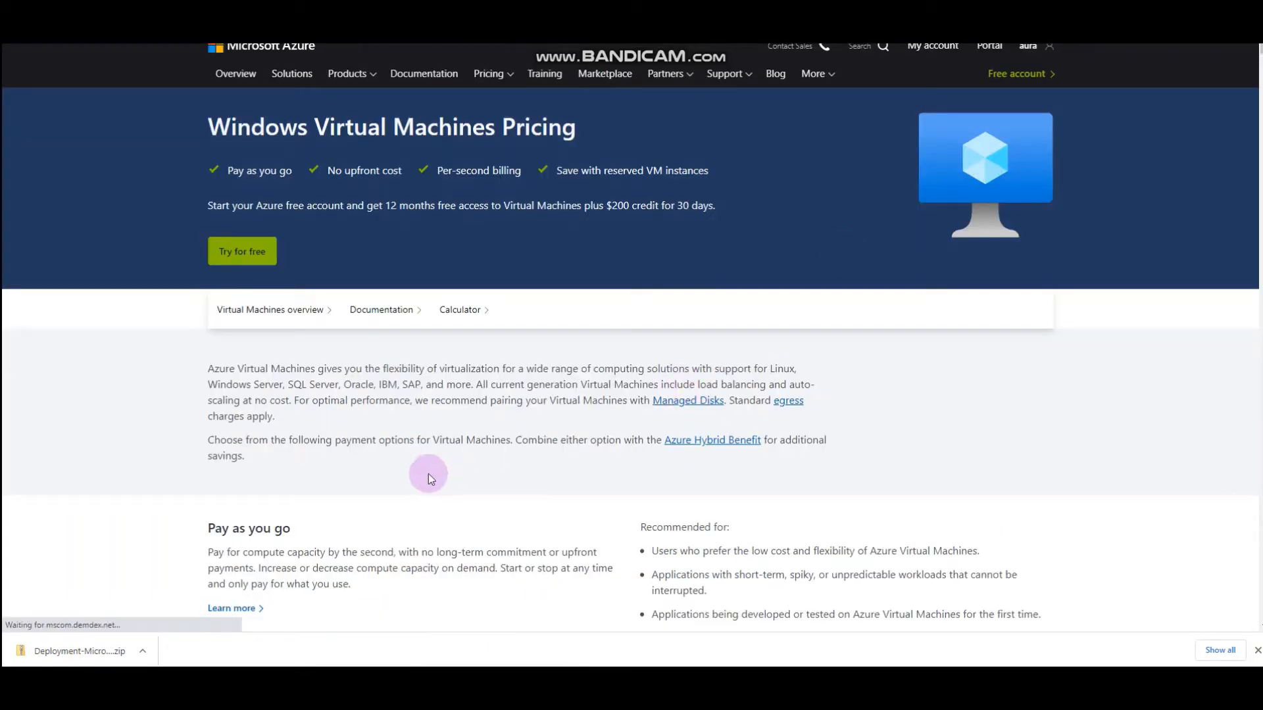
Examine the payment options and the Bs-series and Av2 Standard instance tables on the Windows Virtual Machines Pricing page.
{"action": "scroll", "coordinate": [502, 434], "scroll_direction": "down", "scroll_amount": 4}
{"action": "scroll", "coordinate": [501, 438], "scroll_direction": "up", "scroll_amount": 3}
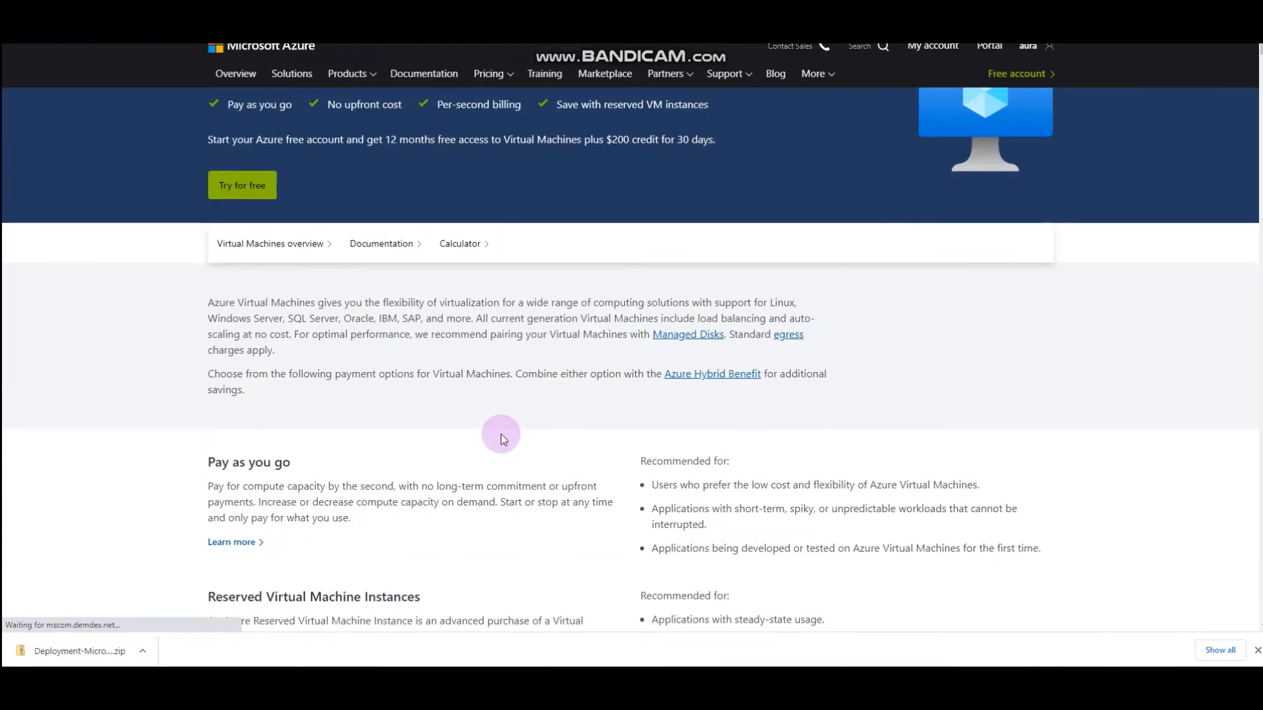
{"action": "scroll", "coordinate": [499, 433], "scroll_direction": "down", "scroll_amount": 10}
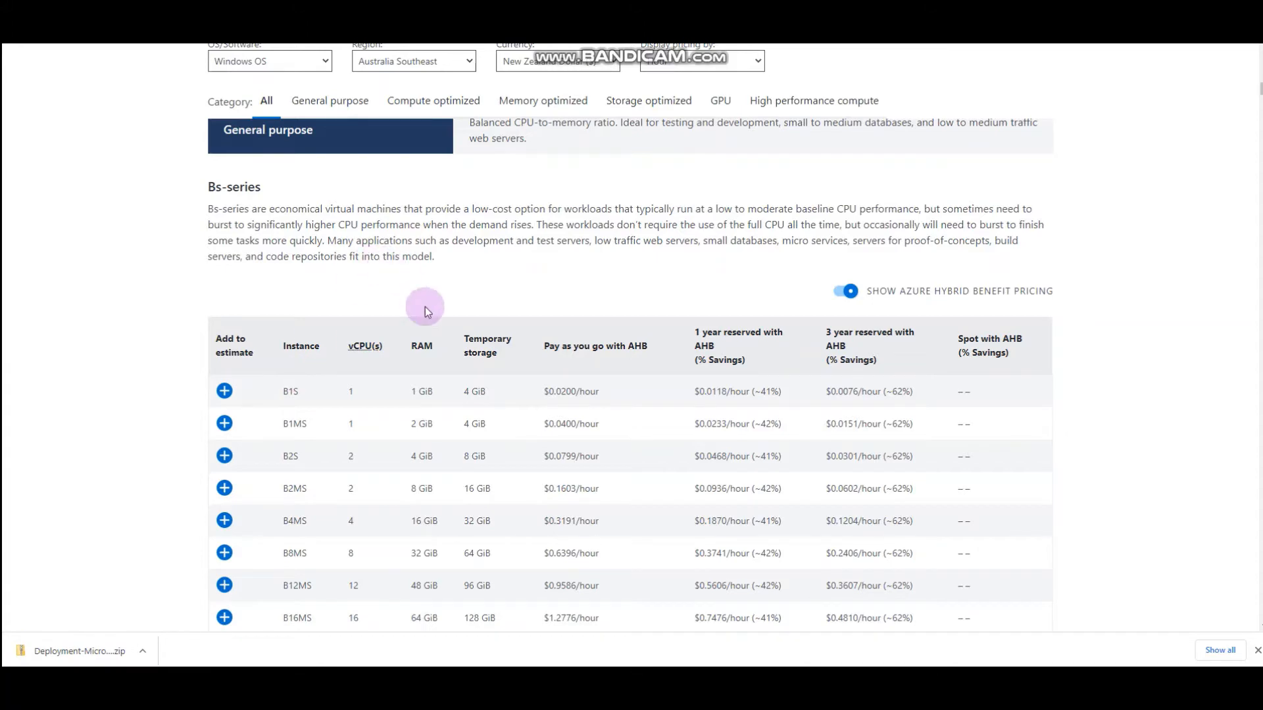
{"action": "scroll", "coordinate": [454, 342], "scroll_direction": "up", "scroll_amount": 3}
{"action": "scroll", "coordinate": [456, 343], "scroll_direction": "up", "scroll_amount": 5}
{"action": "scroll", "coordinate": [457, 352], "scroll_direction": "down", "scroll_amount": 14}
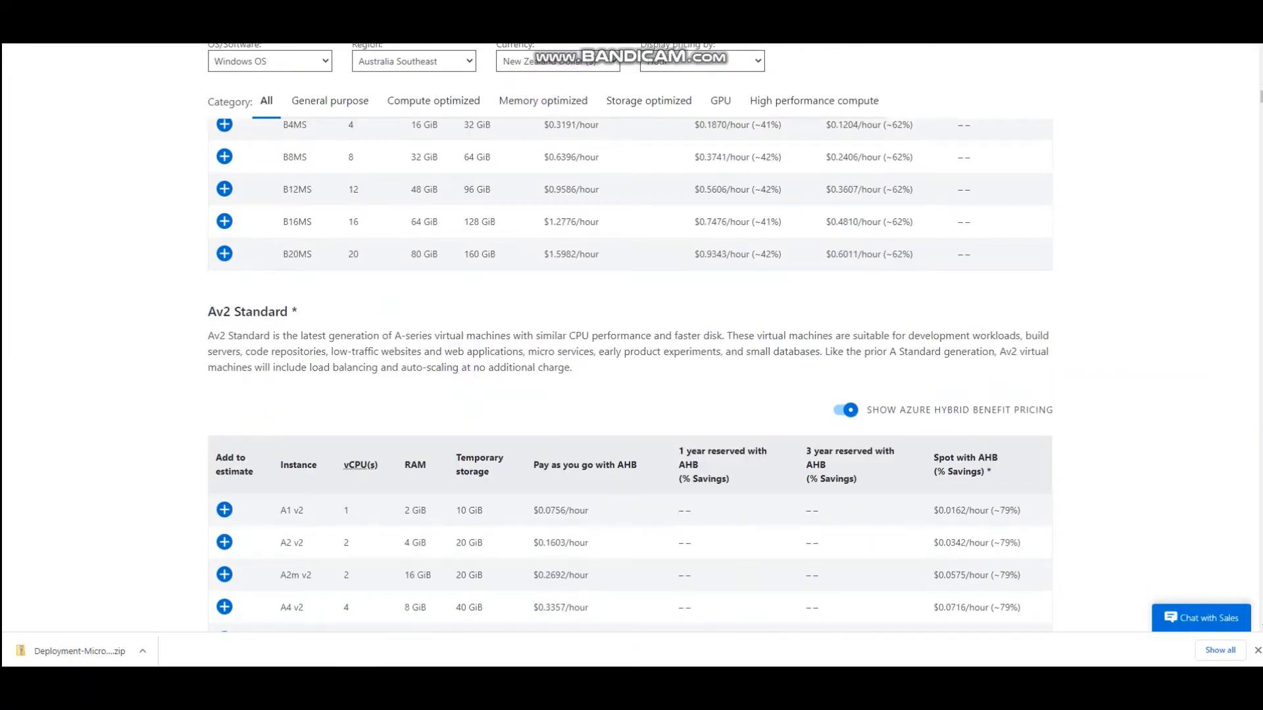
{"action": "key", "text": "ctrl+Tab"}
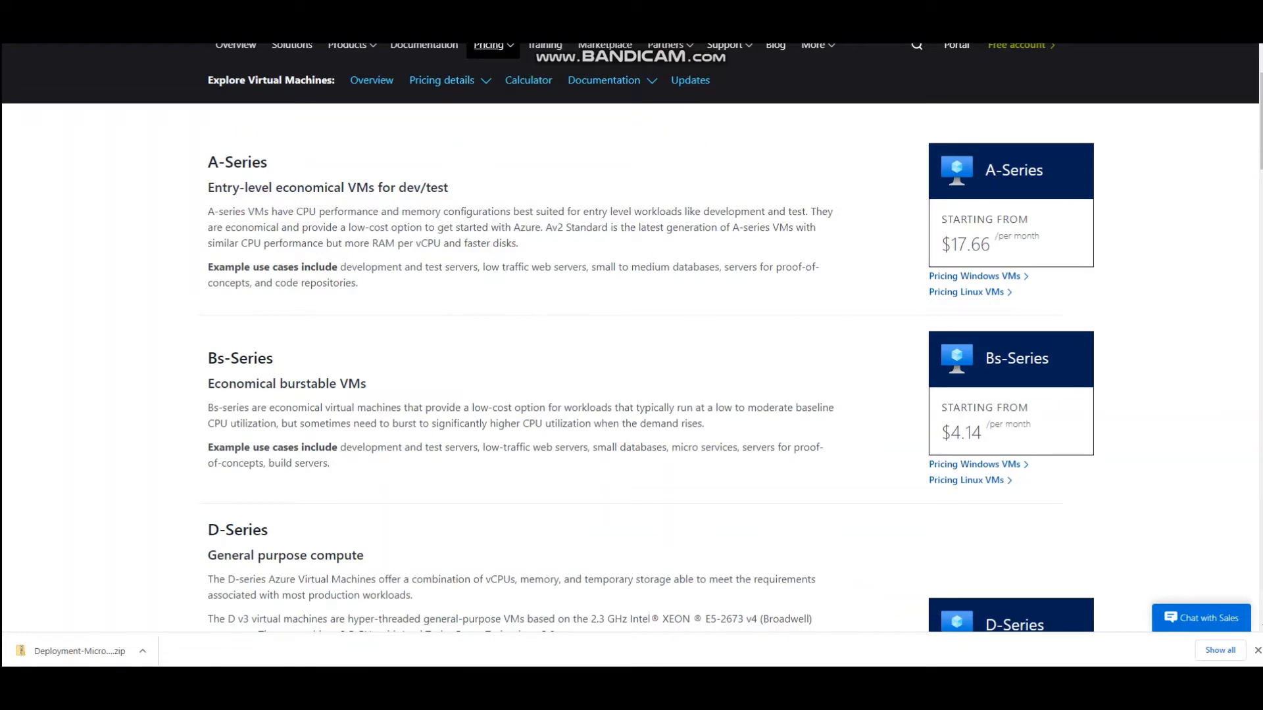
{"action": "key", "text": "ctrl+shift+Tab"}
{"action": "scroll", "coordinate": [393, 444], "scroll_direction": "down", "scroll_amount": 6}
{"action": "scroll", "coordinate": [381, 451], "scroll_direction": "up", "scroll_amount": 4}
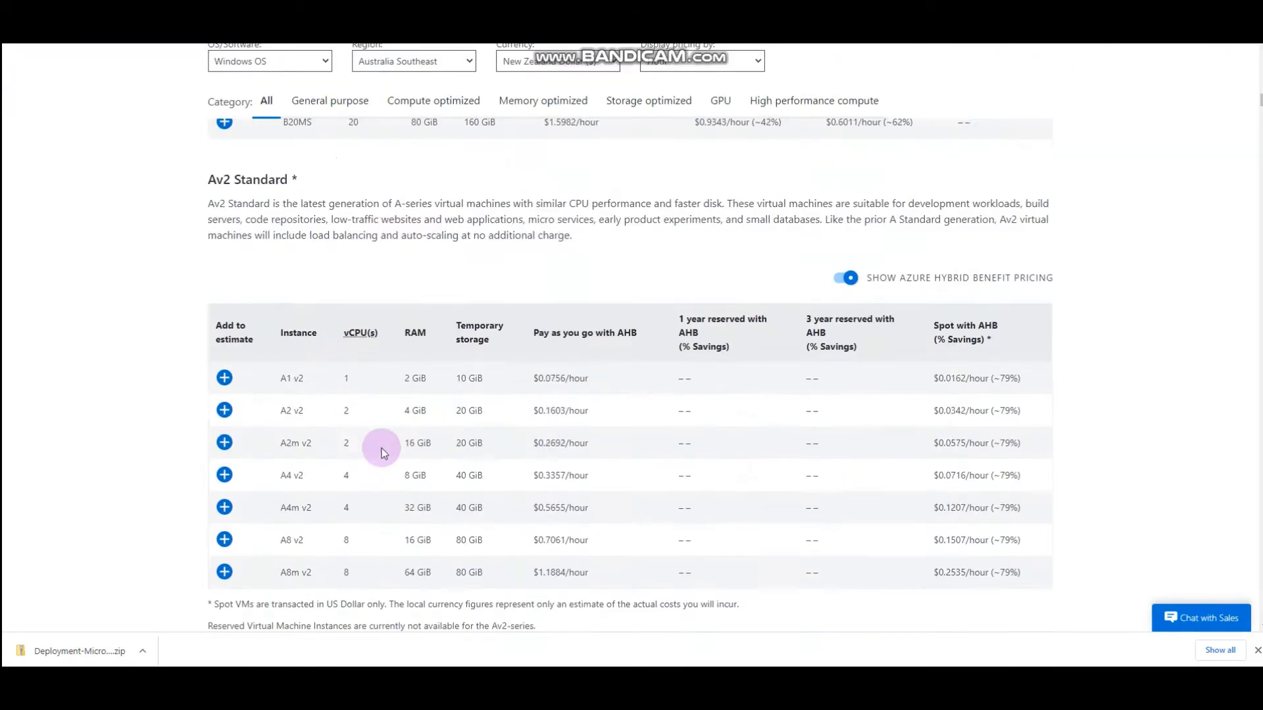
{"action": "scroll", "coordinate": [382, 453], "scroll_direction": "up", "scroll_amount": 3}
{"action": "scroll", "coordinate": [366, 483], "scroll_direction": "down", "scroll_amount": 1}
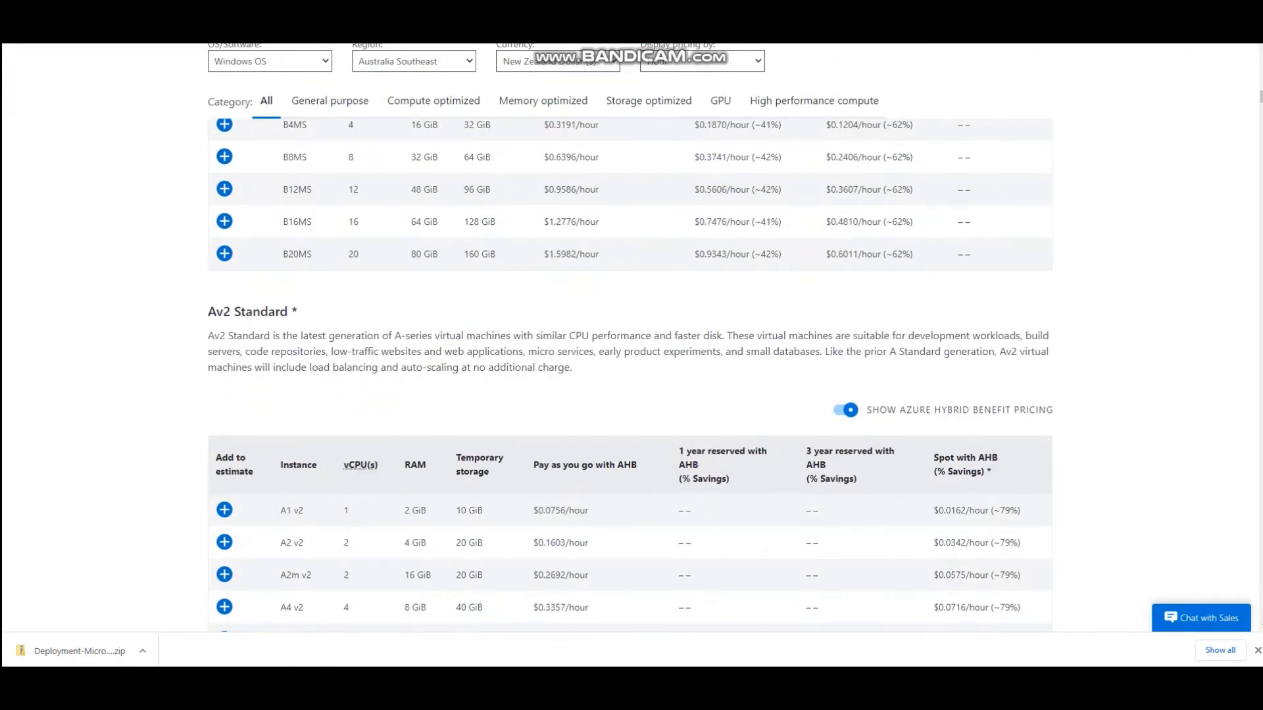
Check the VM size in the simple Windows VM template's description and highlight the matching A2 v2 instance and its pay-as-you-go price under Av2 Standard.
{"action": "key", "text": "ctrl+Tab"}
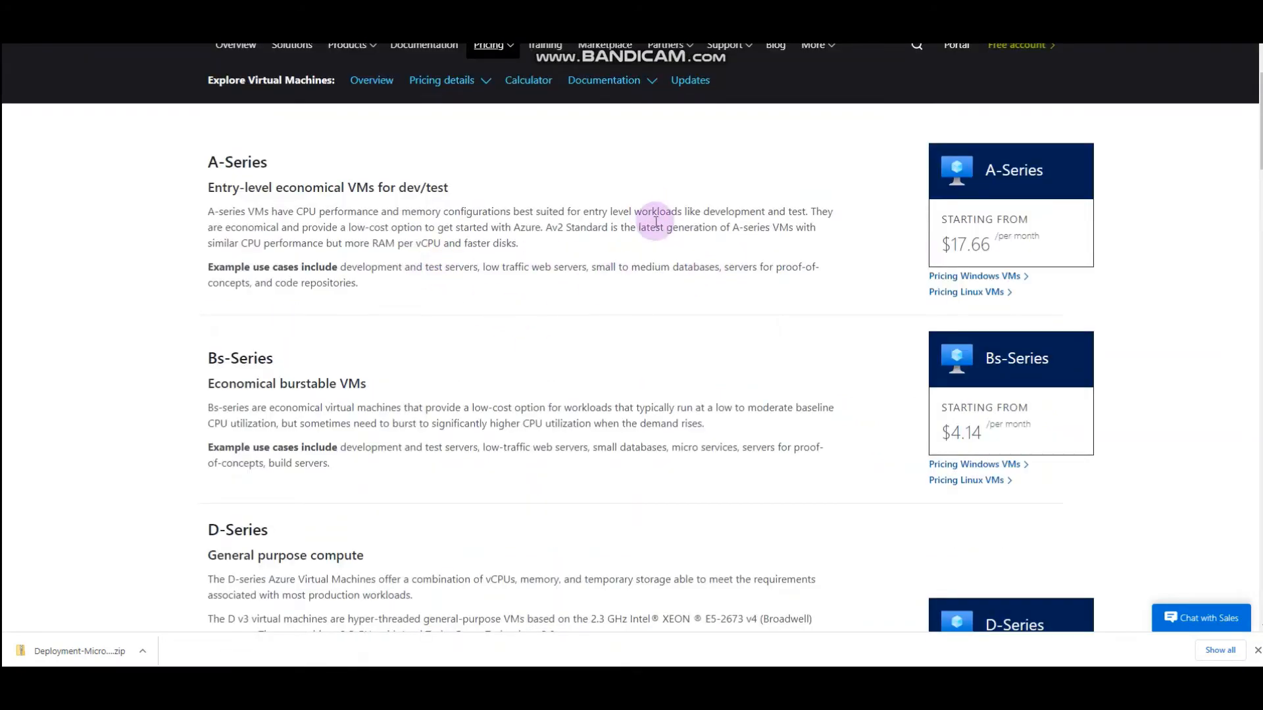
{"action": "key", "text": "ctrl+Tab"}
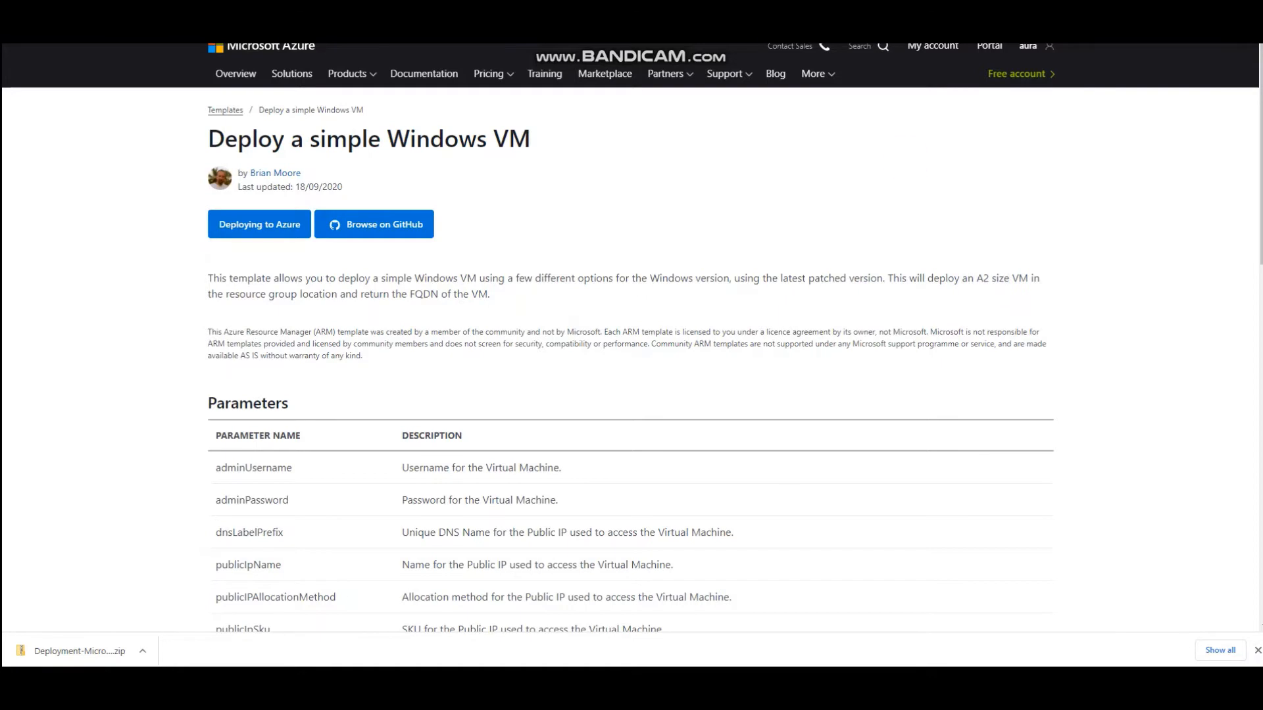
{"action": "key", "text": "ctrl+Tab"}
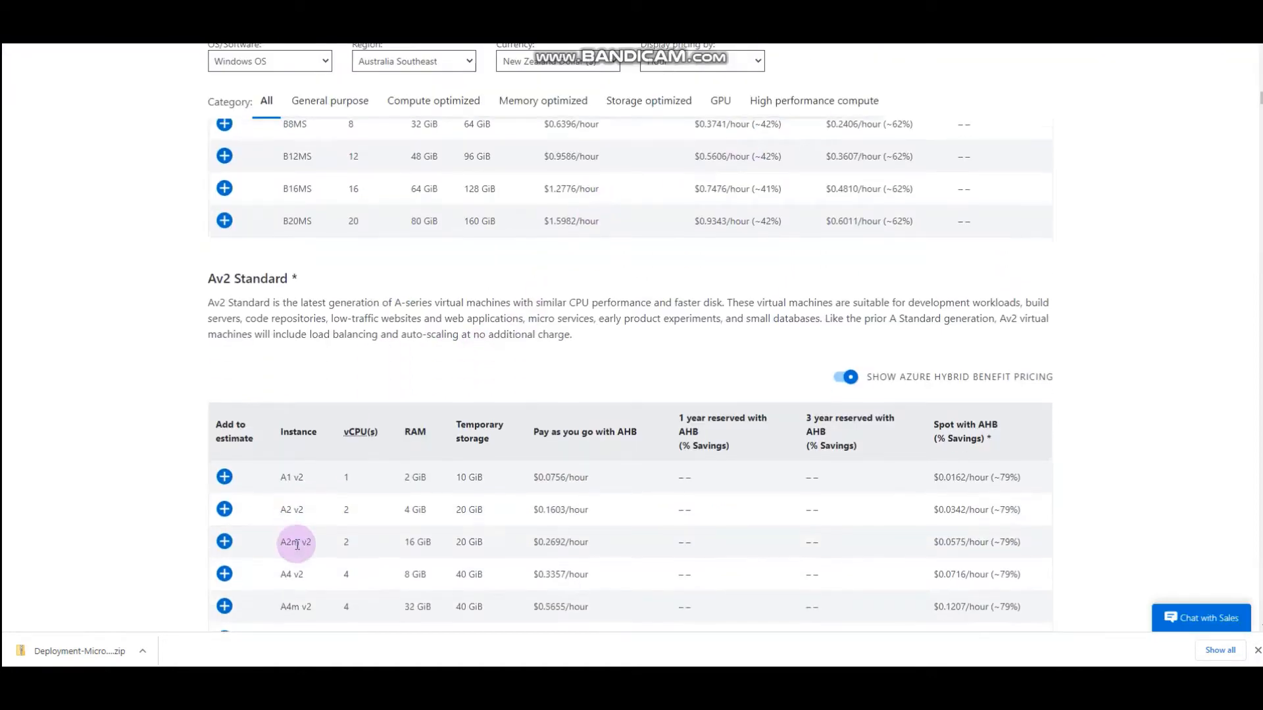
{"action": "scroll", "coordinate": [297, 544], "scroll_direction": "down", "scroll_amount": 1}
{"action": "left_click_drag", "start_coordinate": [301, 477], "coordinate": [273, 478]}
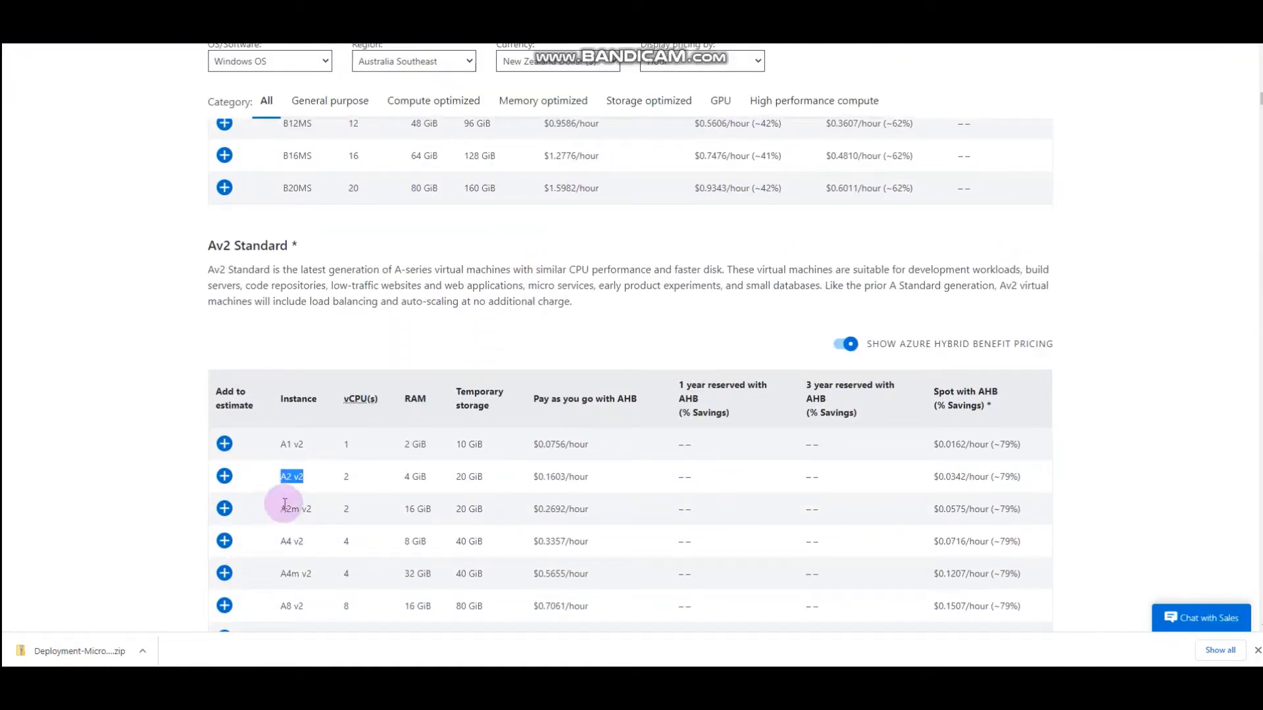
{"action": "triple_click", "coordinate": [219, 248]}
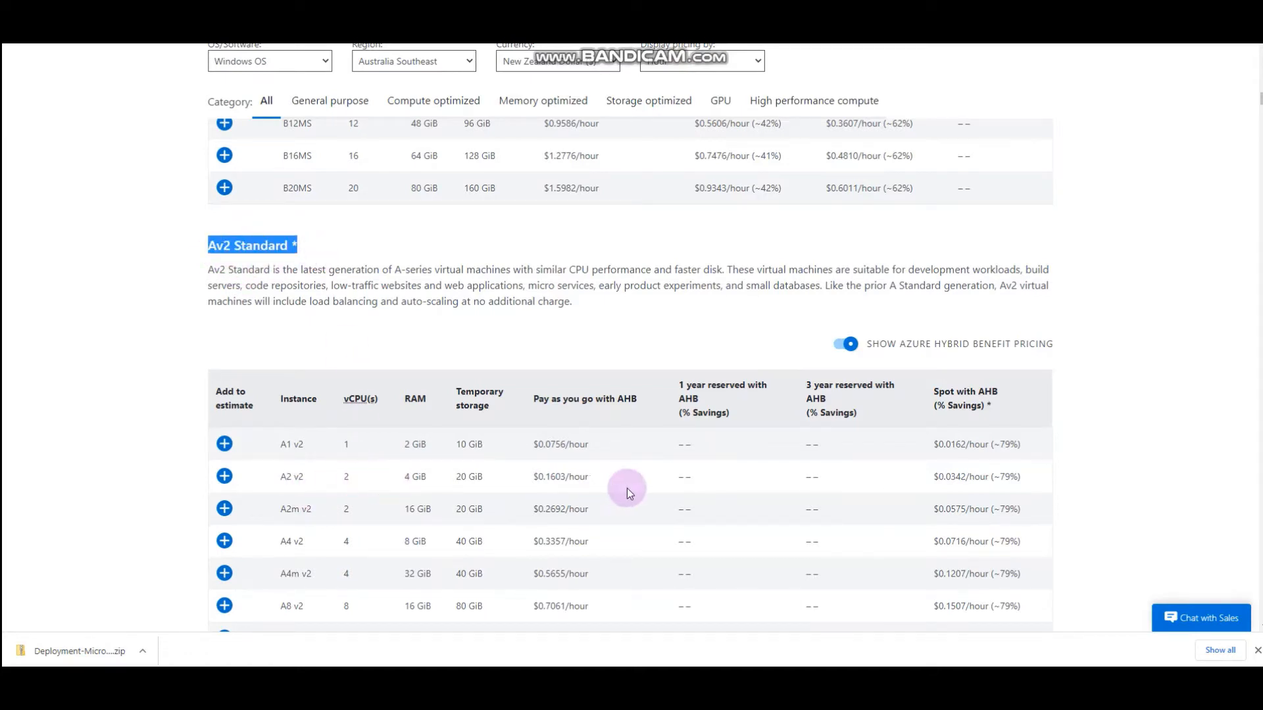
{"action": "left_click_drag", "start_coordinate": [676, 490], "coordinate": [501, 490]}
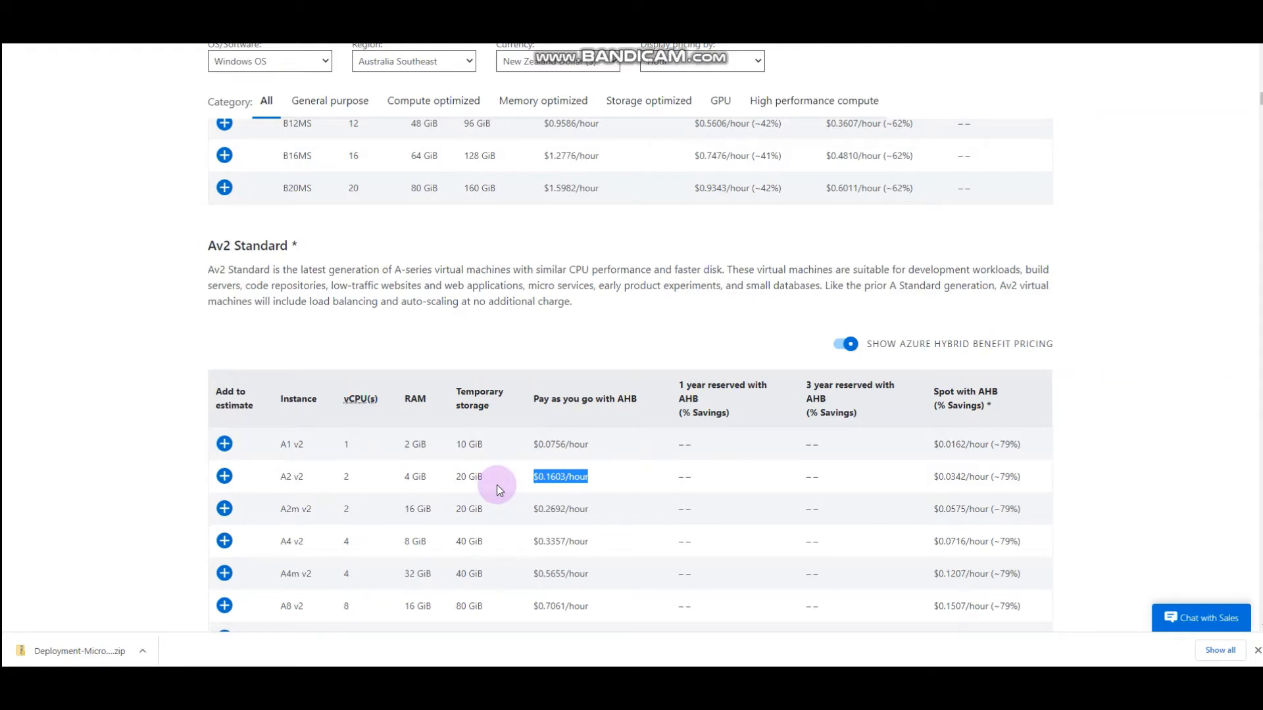
Set the pricing region to East US on the Windows VM pricing page.
{"action": "scroll", "coordinate": [548, 487], "scroll_direction": "up", "scroll_amount": 4}
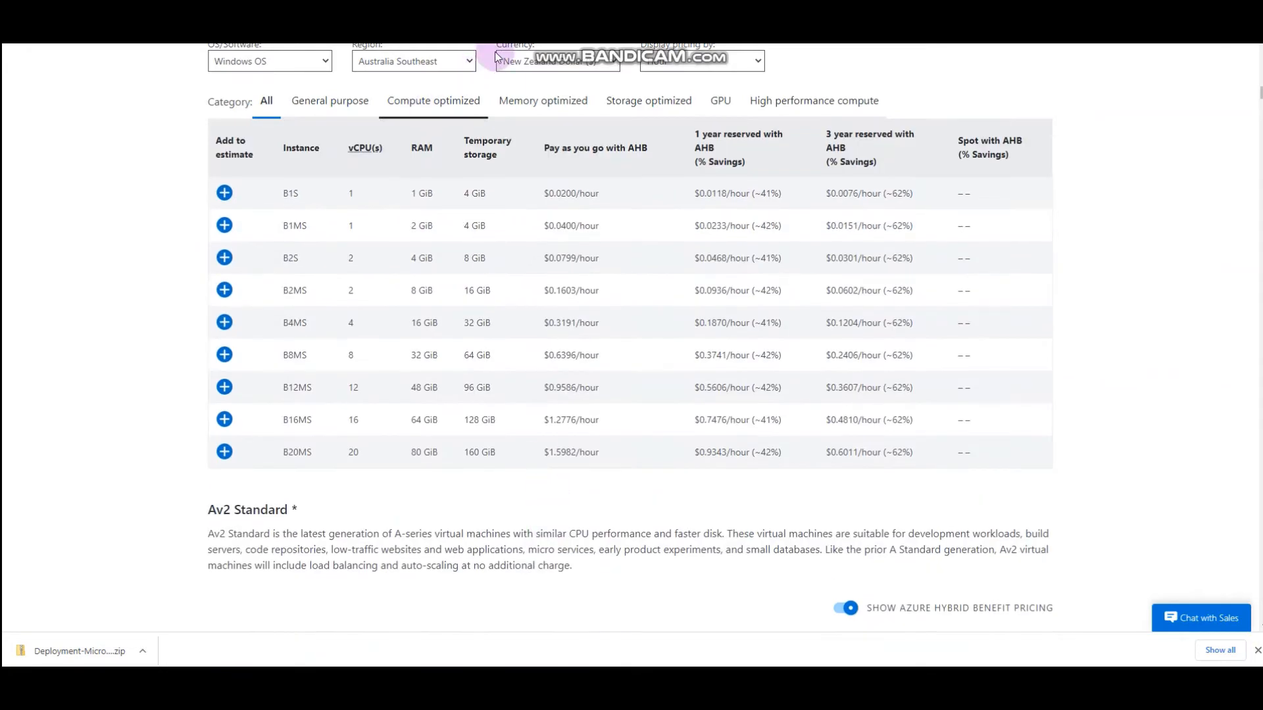
{"action": "scroll", "coordinate": [417, 136], "scroll_direction": "up", "scroll_amount": 2}
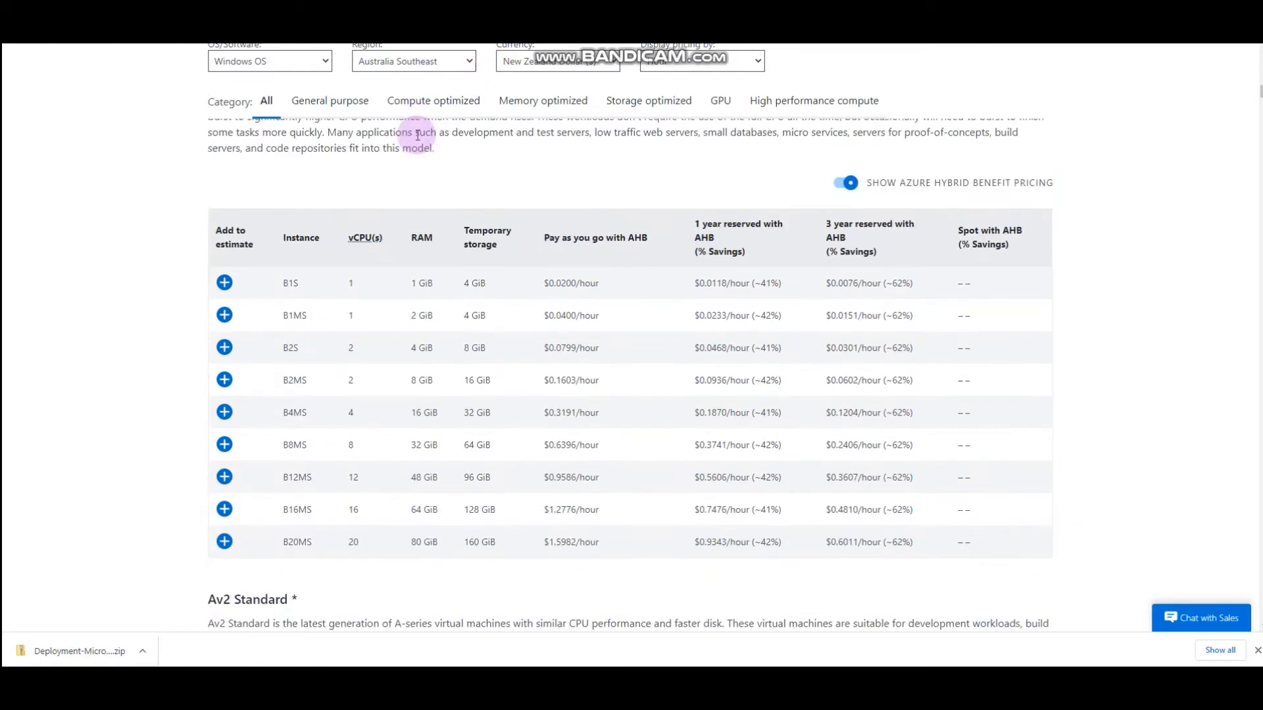
{"action": "scroll", "coordinate": [417, 136], "scroll_direction": "up", "scroll_amount": 1}
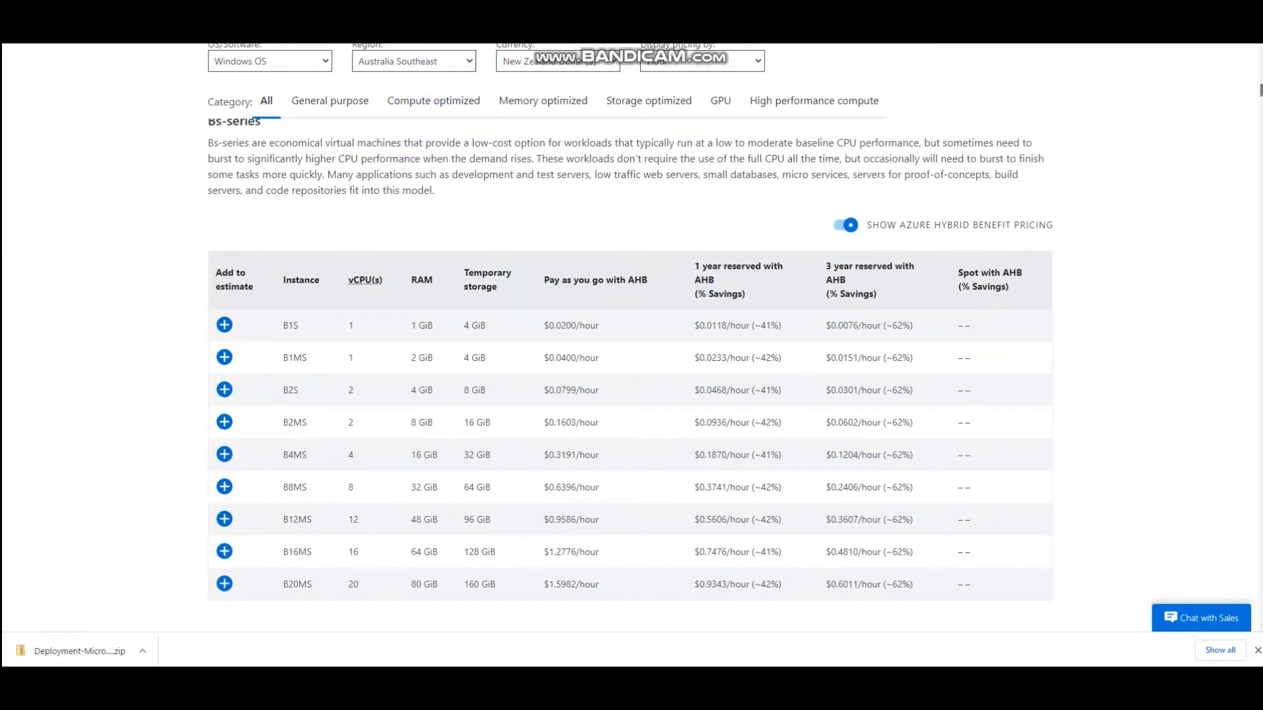
{"action": "scroll", "coordinate": [606, 115], "scroll_direction": "up", "scroll_amount": 2}
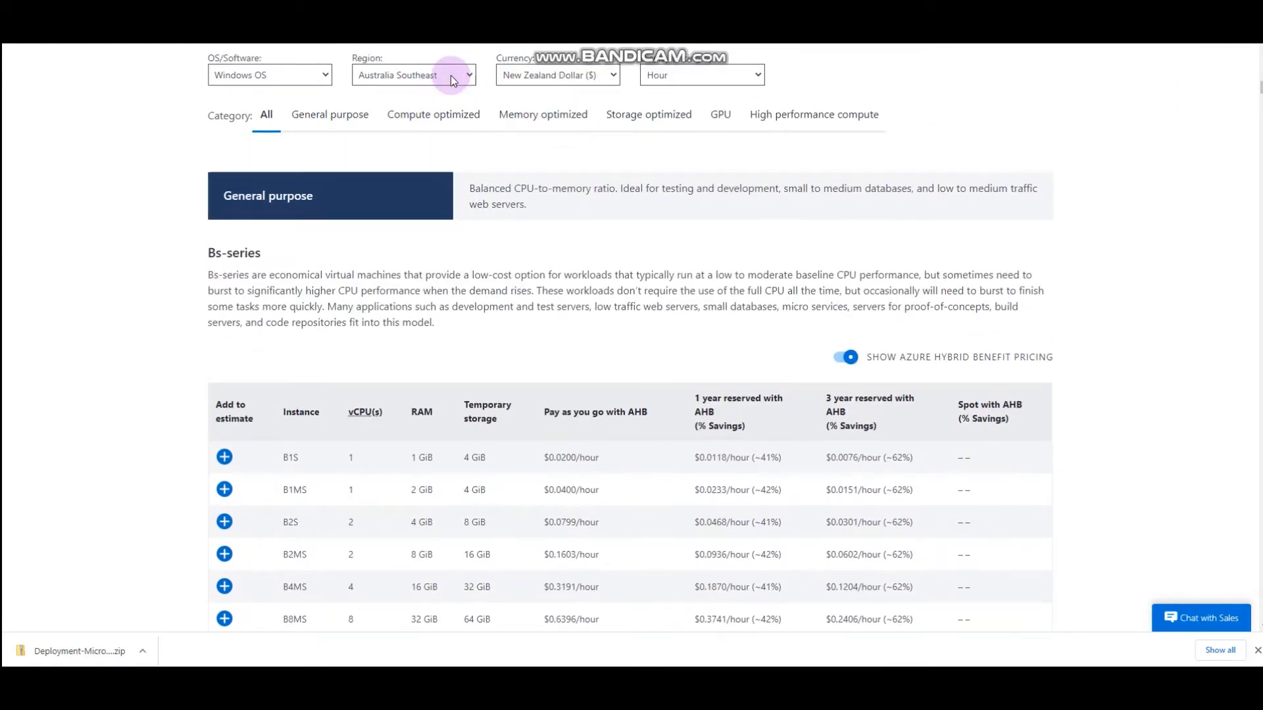
{"action": "left_click", "coordinate": [460, 80]}
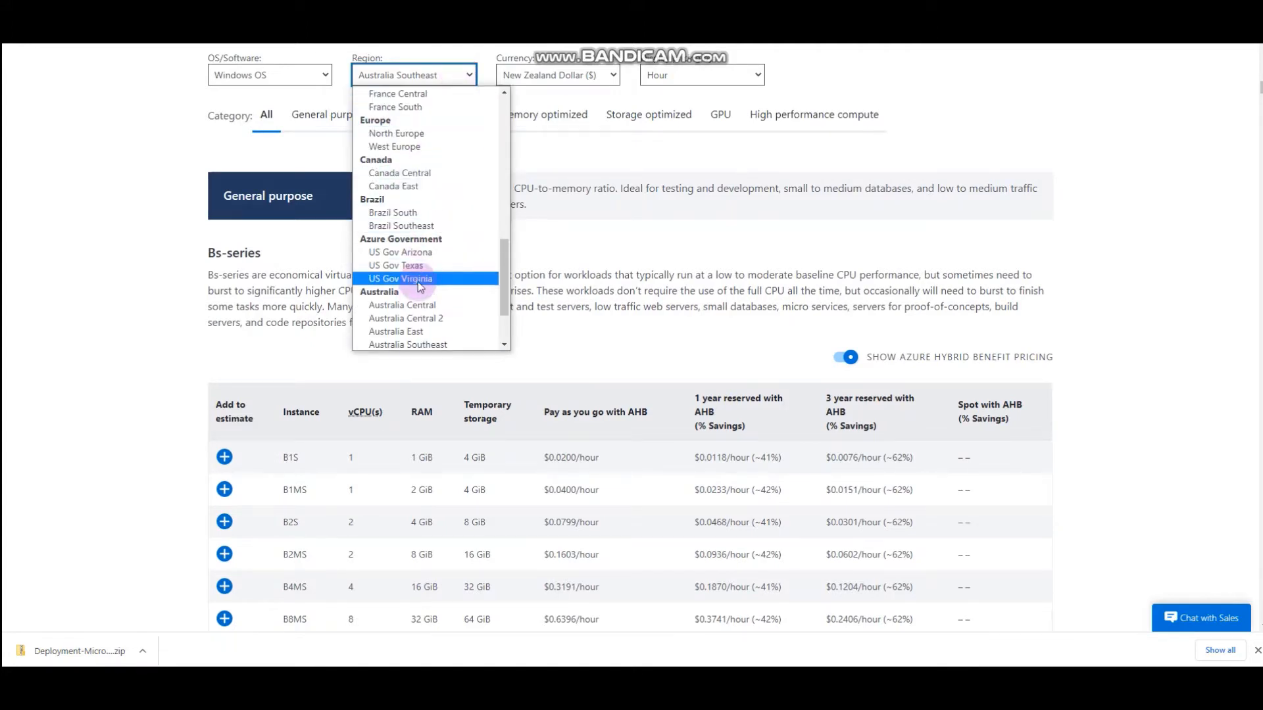
{"action": "scroll", "coordinate": [417, 282], "scroll_direction": "up", "scroll_amount": 8}
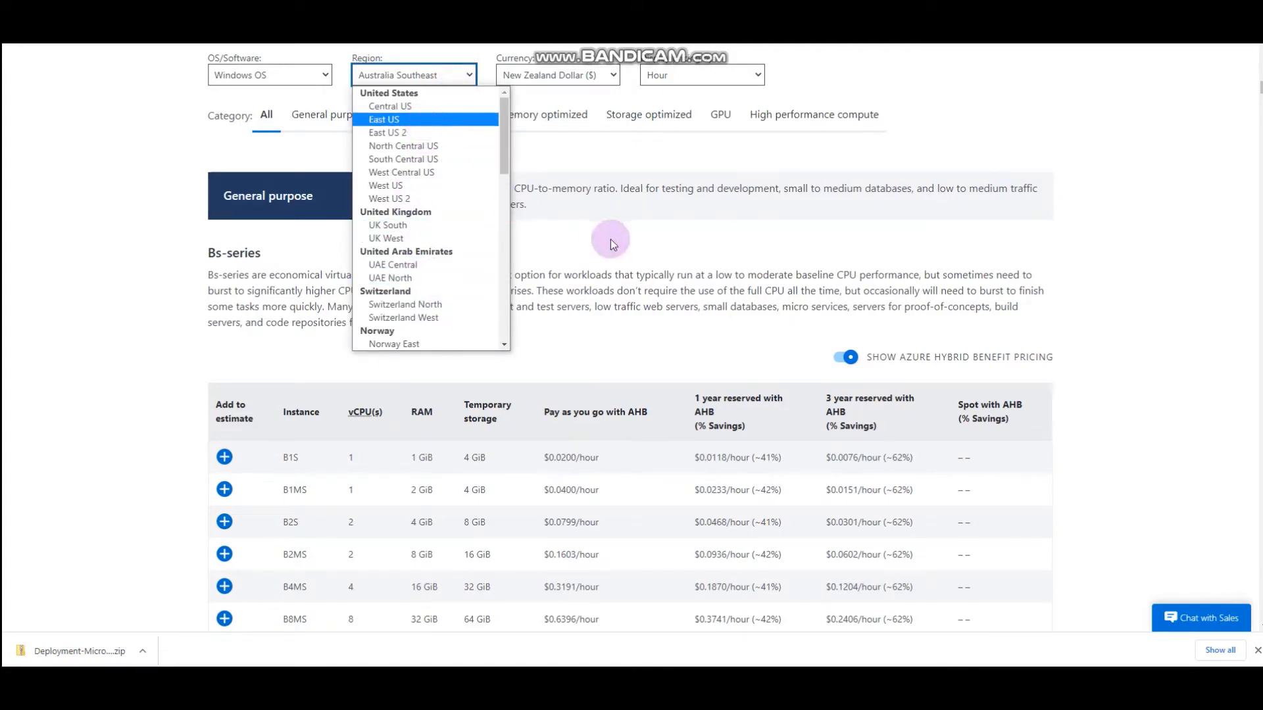
{"action": "key", "text": "Return"}
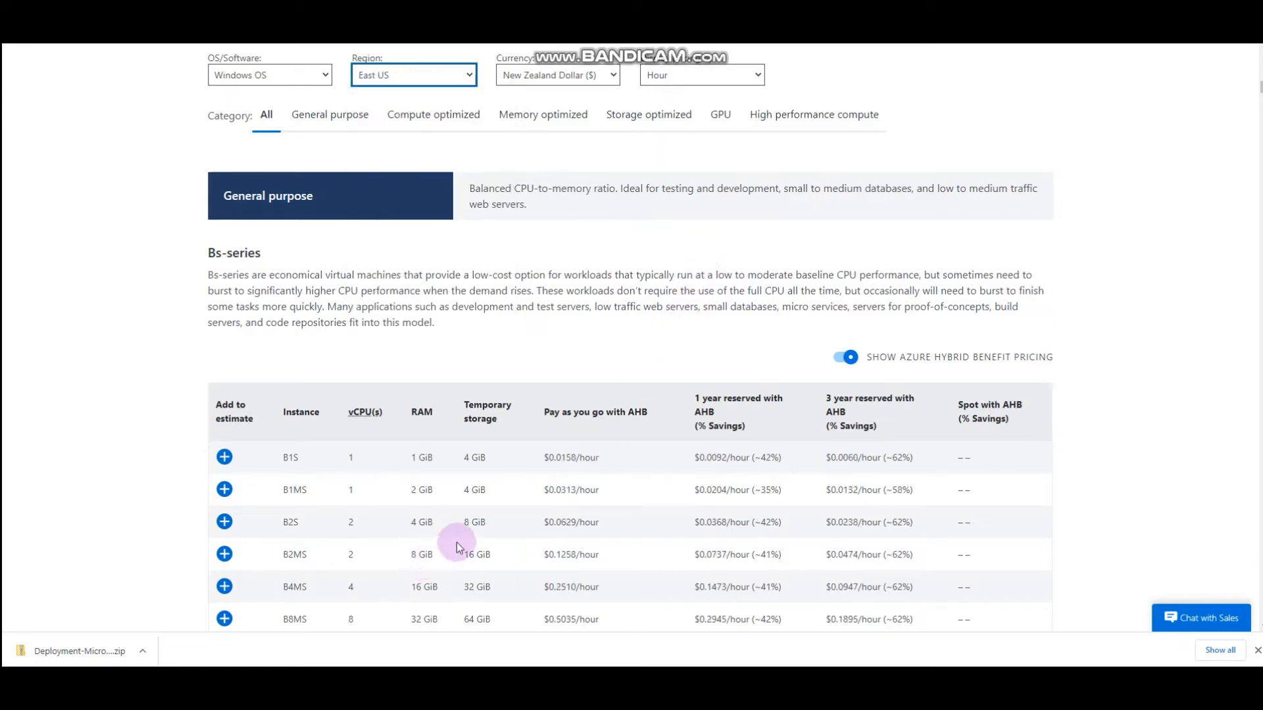
Highlight the RAM and pay-as-you-go price of the A2 v2 instance for East US in the Av2 Standard table.
{"action": "scroll", "coordinate": [539, 531], "scroll_direction": "down", "scroll_amount": 7}
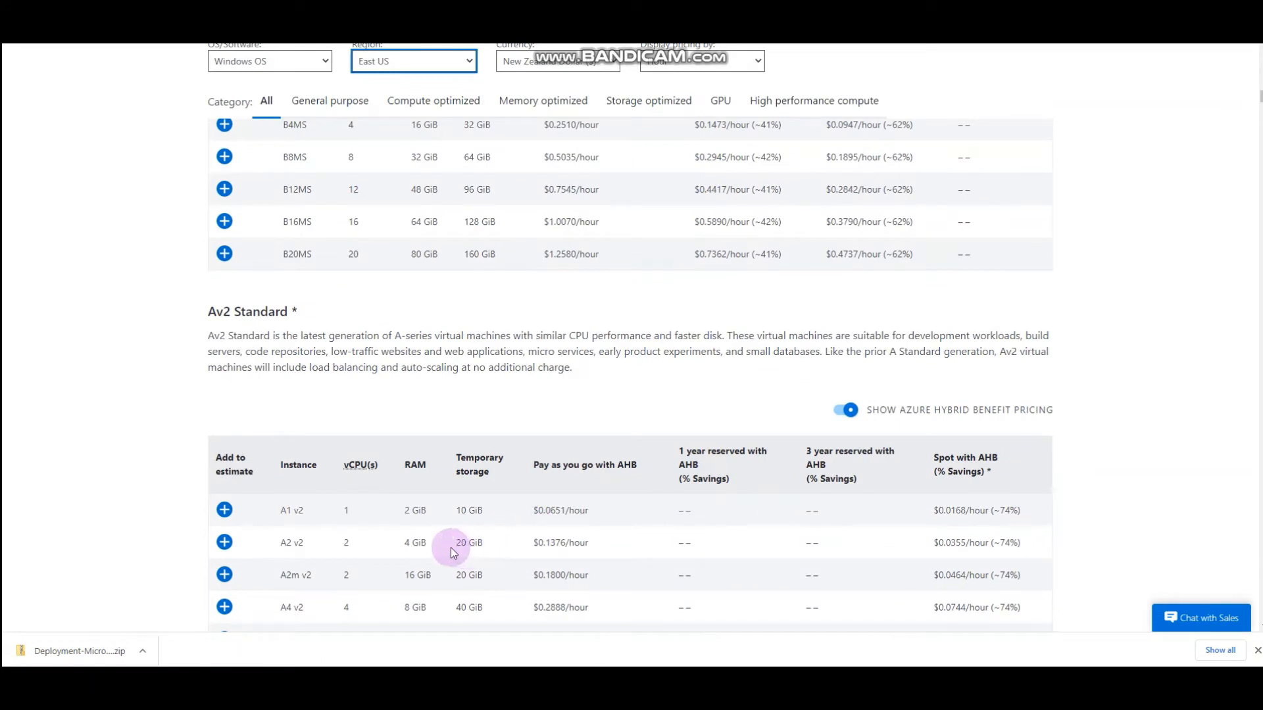
{"action": "left_click_drag", "start_coordinate": [451, 548], "coordinate": [419, 545]}
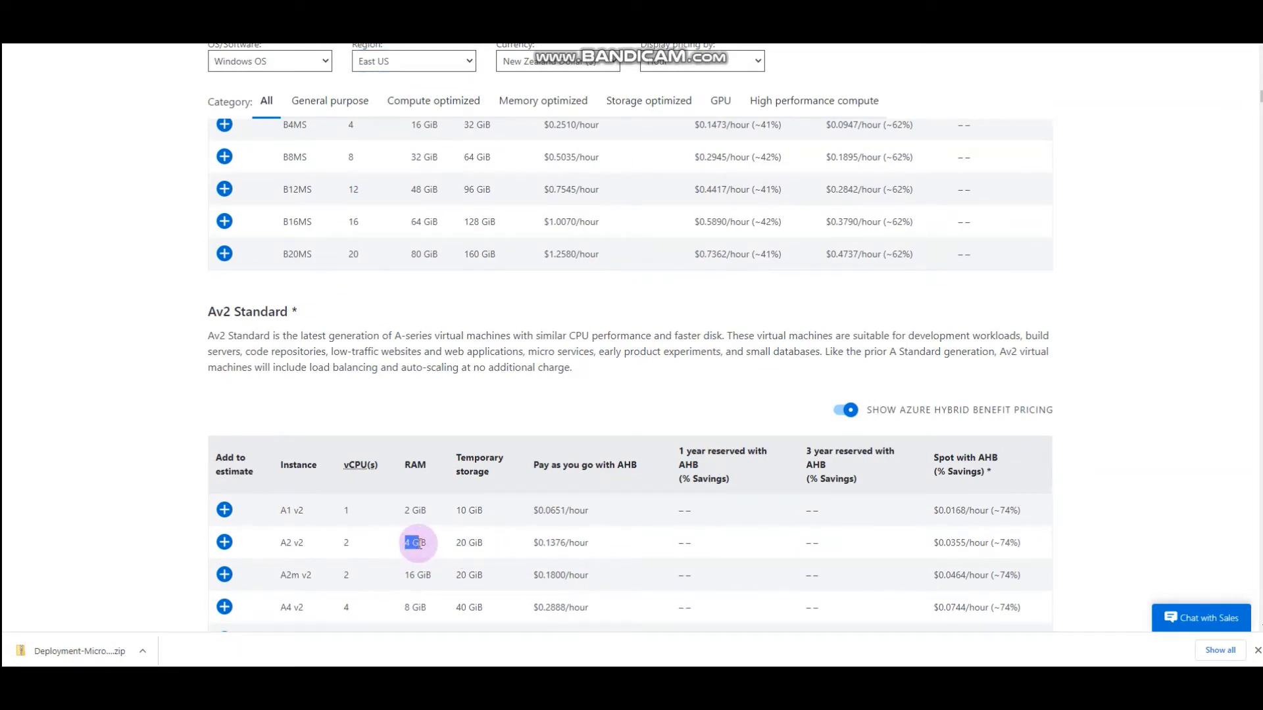
{"action": "left_click_drag", "start_coordinate": [534, 543], "coordinate": [587, 544]}
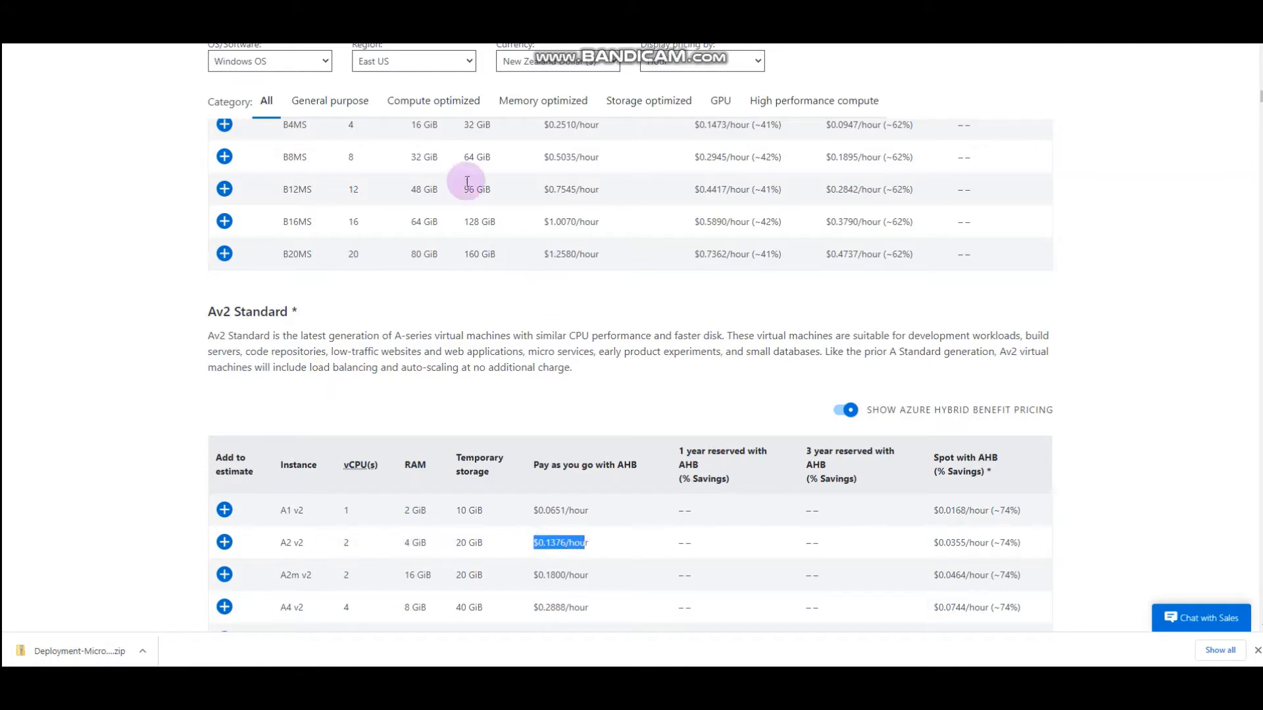
Set the pricing region to Southeast Asia to compare the Av2 Standard prices.
{"action": "left_click", "coordinate": [460, 60]}
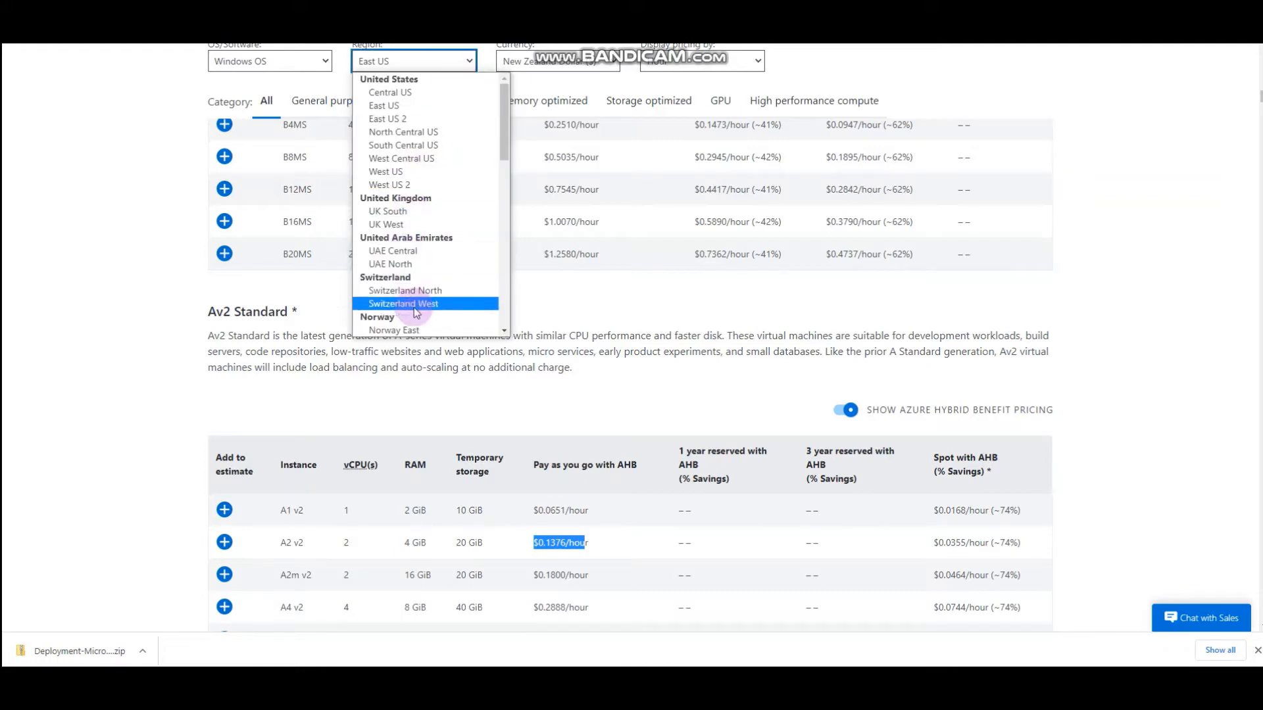
{"action": "scroll", "coordinate": [421, 329], "scroll_direction": "down", "scroll_amount": 10}
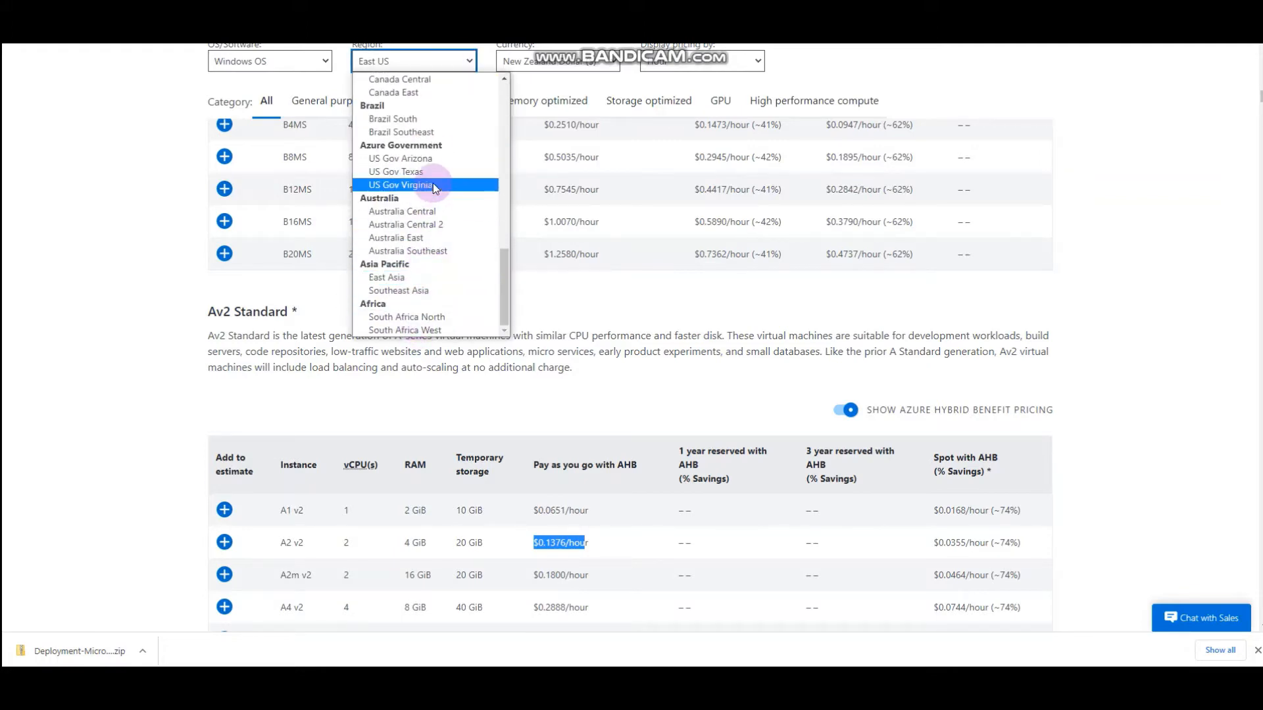
{"action": "left_click", "coordinate": [429, 290]}
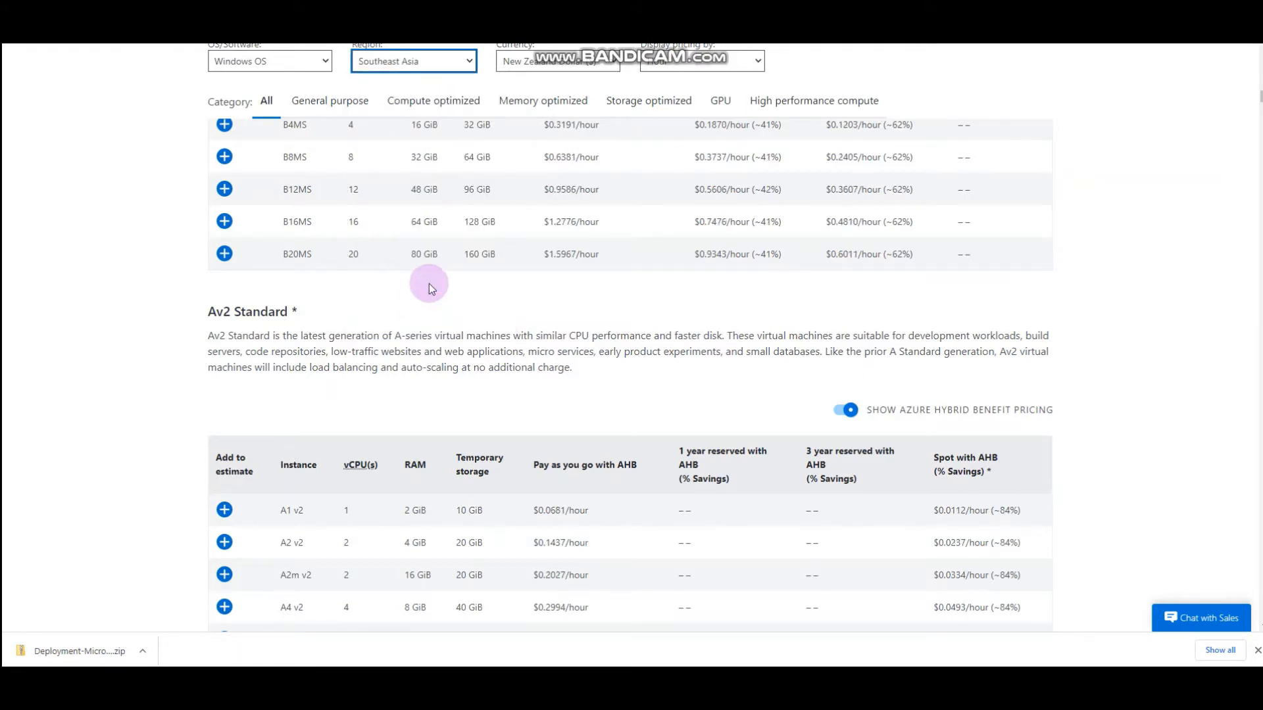
Set the pricing region to Australia East and highlight the A2 v2 instance's temporary storage and pay-as-you-go price.
{"action": "left_click", "coordinate": [466, 60]}
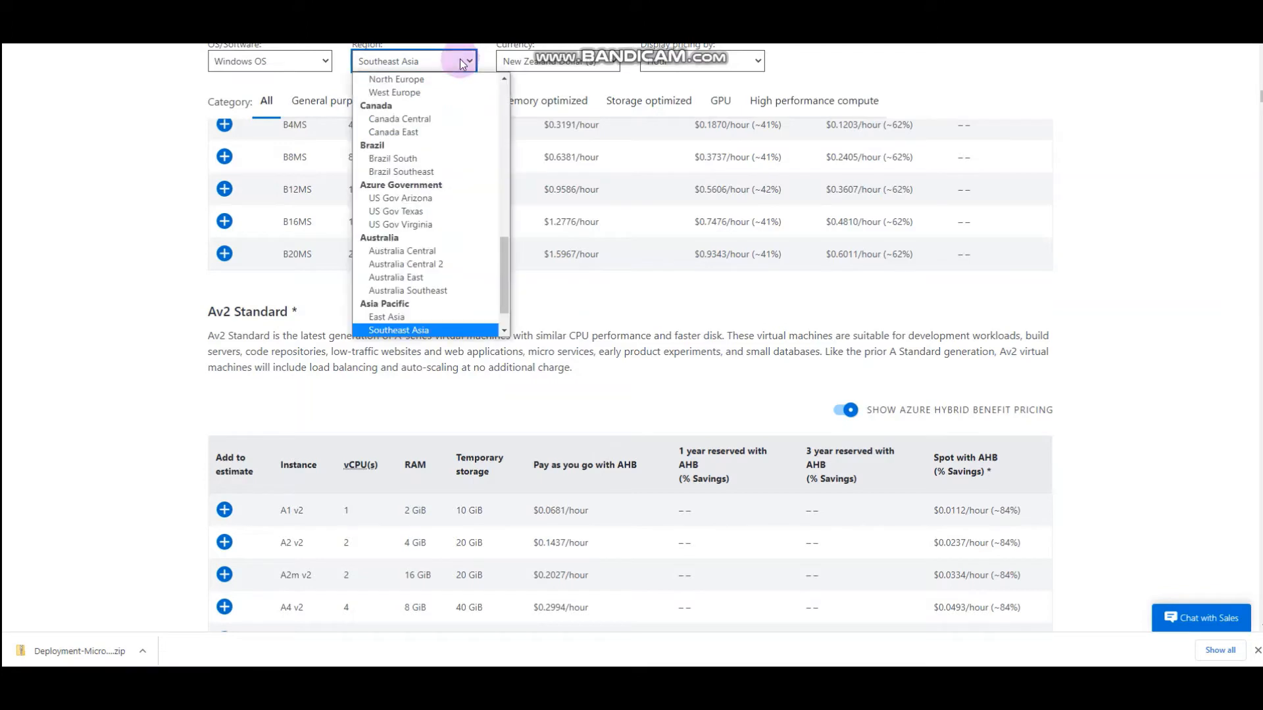
{"action": "left_click", "coordinate": [436, 279]}
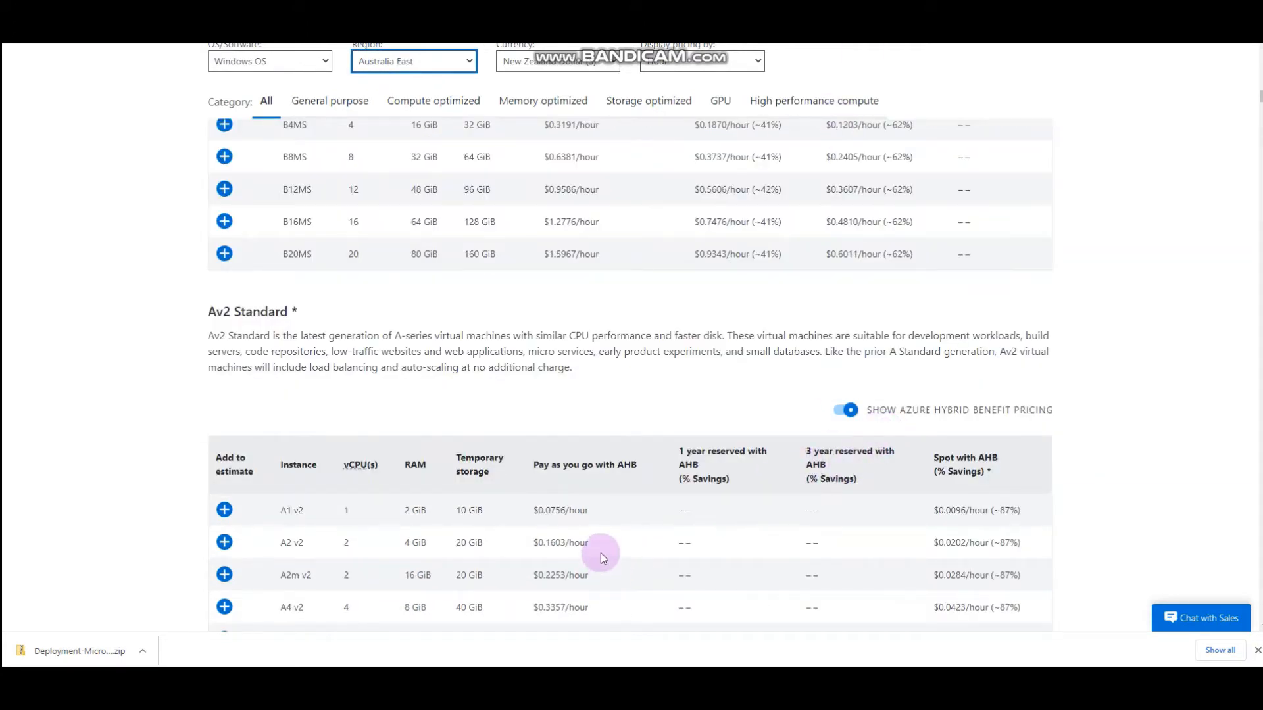
{"action": "left_click_drag", "start_coordinate": [601, 556], "coordinate": [475, 543]}
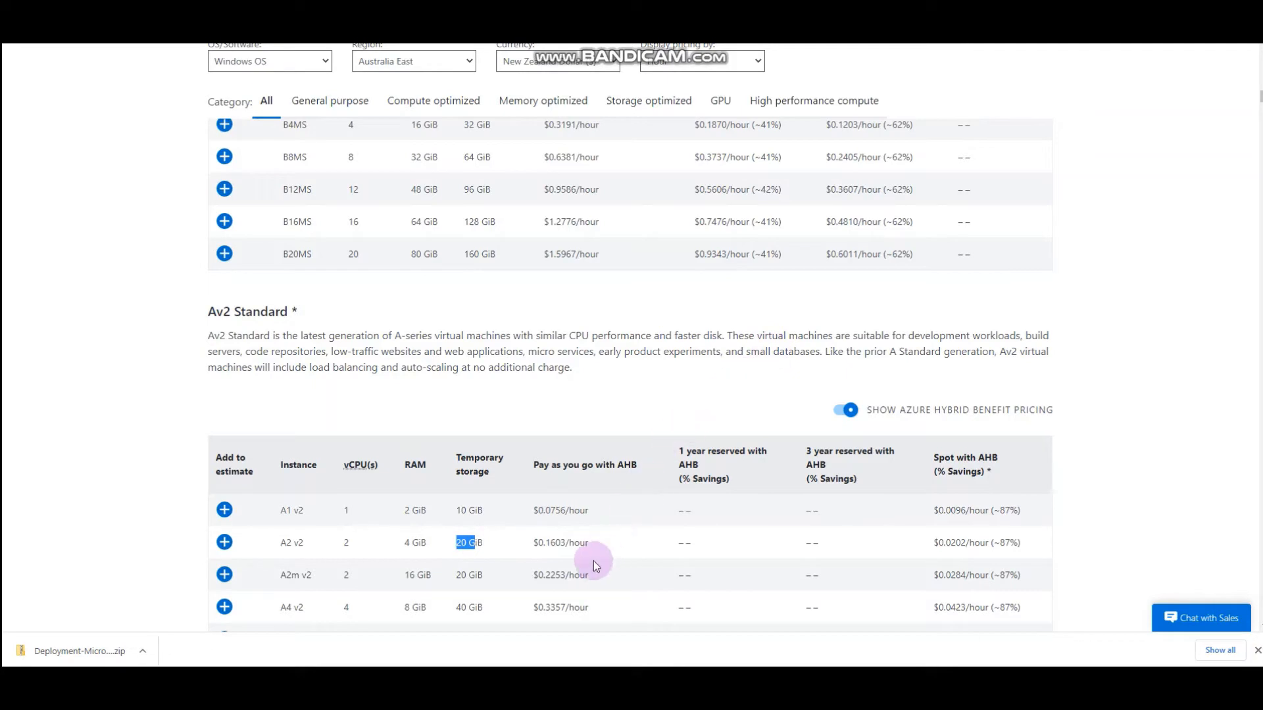
{"action": "left_click_drag", "start_coordinate": [594, 554], "coordinate": [531, 548]}
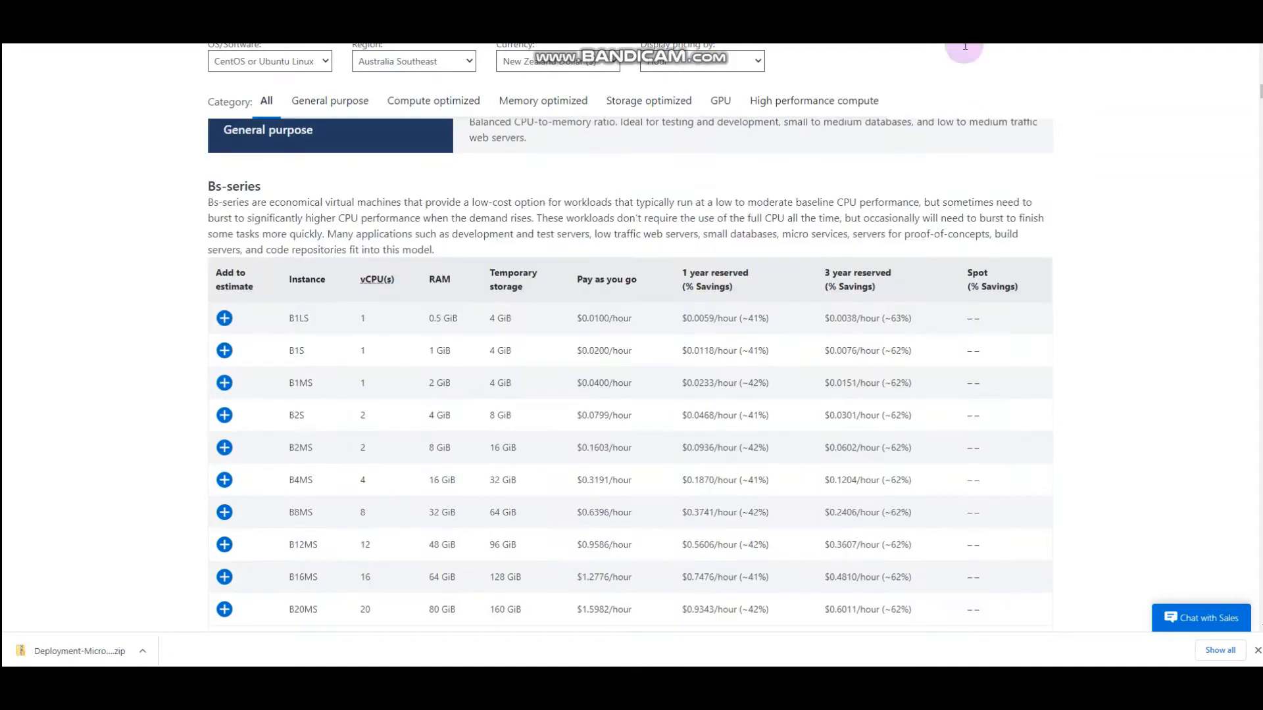
Highlight the A2 v2 instance's RAM through pay-as-you-go price in the Av2 Standard table of the Linux pricing for Australia Southeast.
{"action": "scroll", "coordinate": [396, 392], "scroll_direction": "down", "scroll_amount": 5}
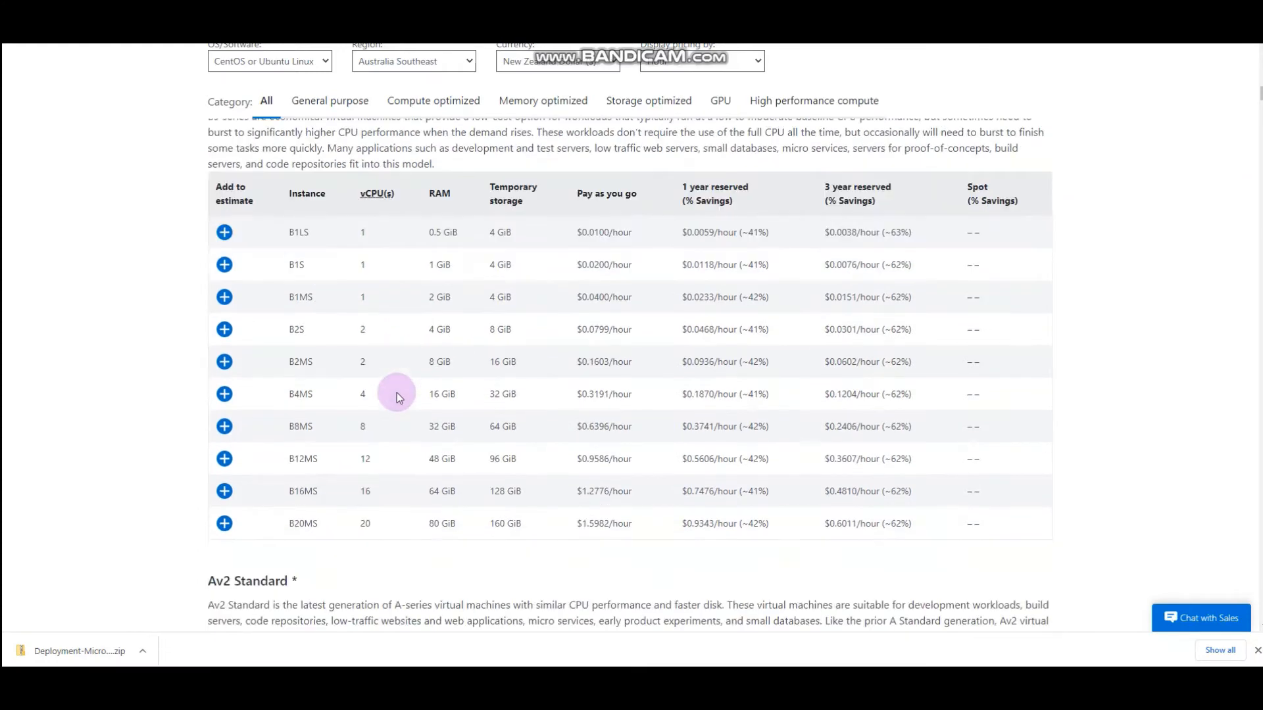
{"action": "scroll", "coordinate": [397, 398], "scroll_direction": "down", "scroll_amount": 2}
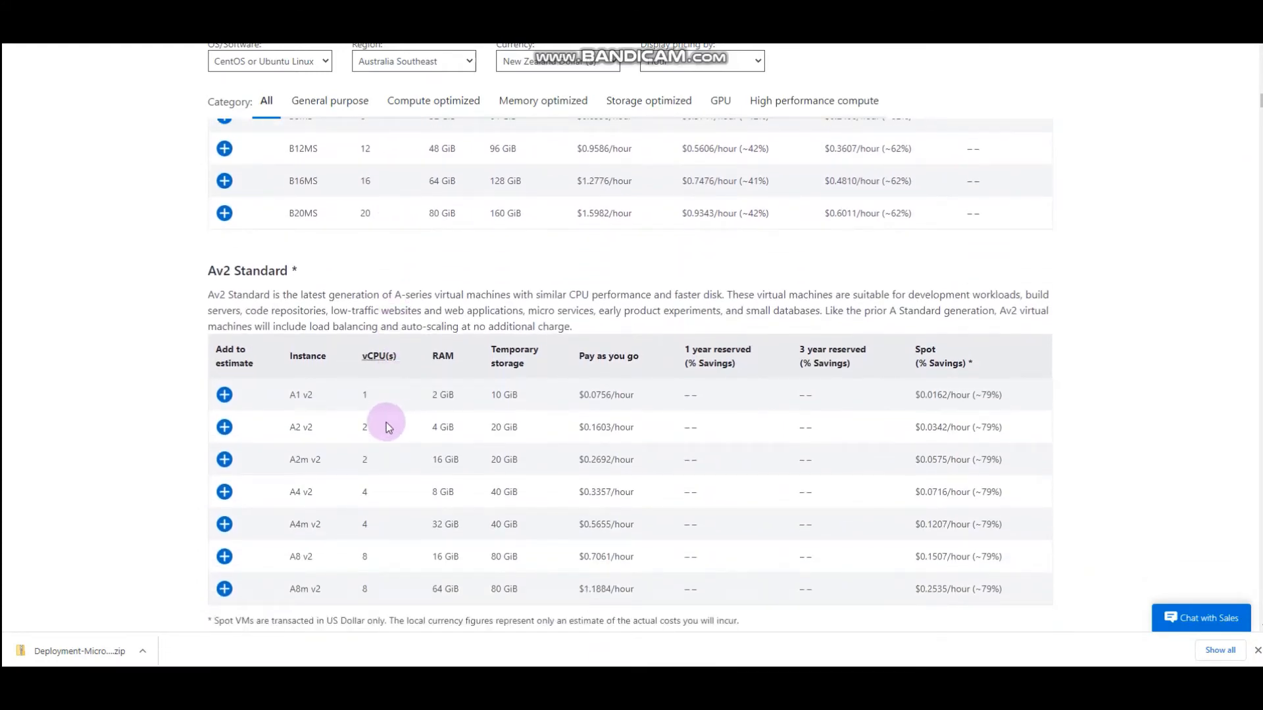
{"action": "left_click_drag", "start_coordinate": [416, 433], "coordinate": [643, 434]}
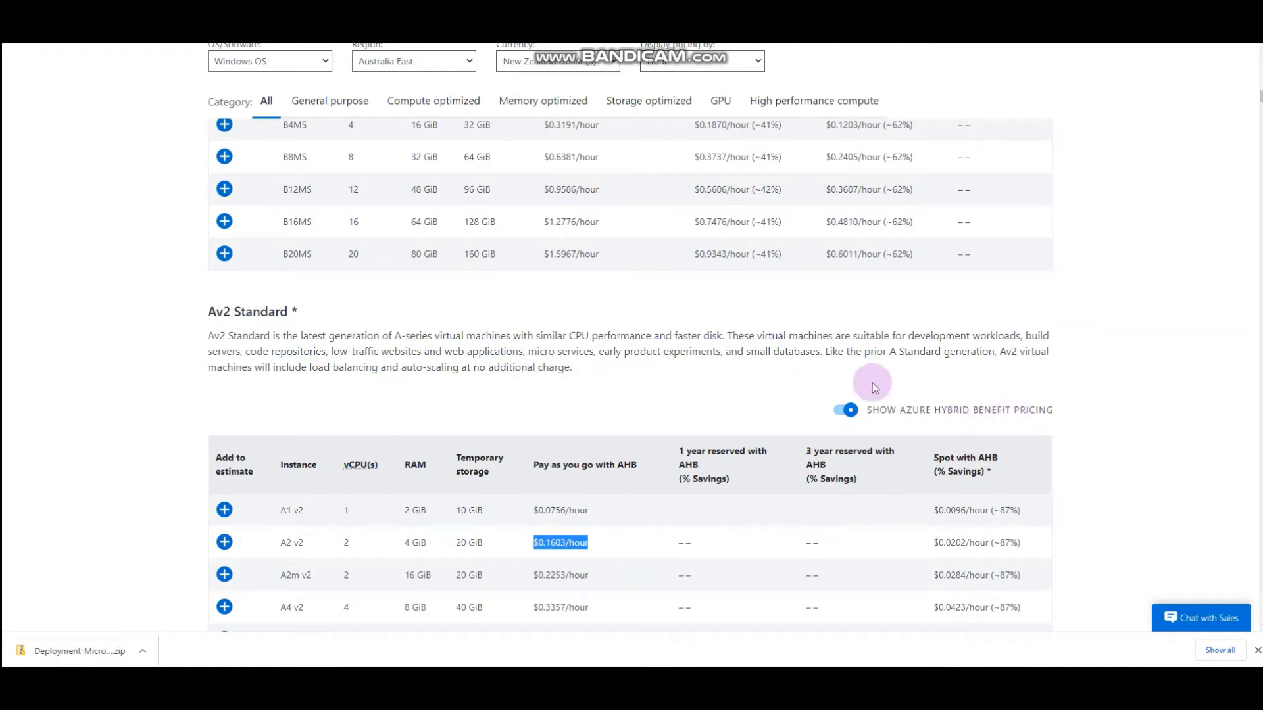
Compare the Av2 Standard Windows prices for Australia East with and without Azure Hybrid Benefit, leaving the benefit pricing off.
{"action": "left_click", "coordinate": [847, 413]}
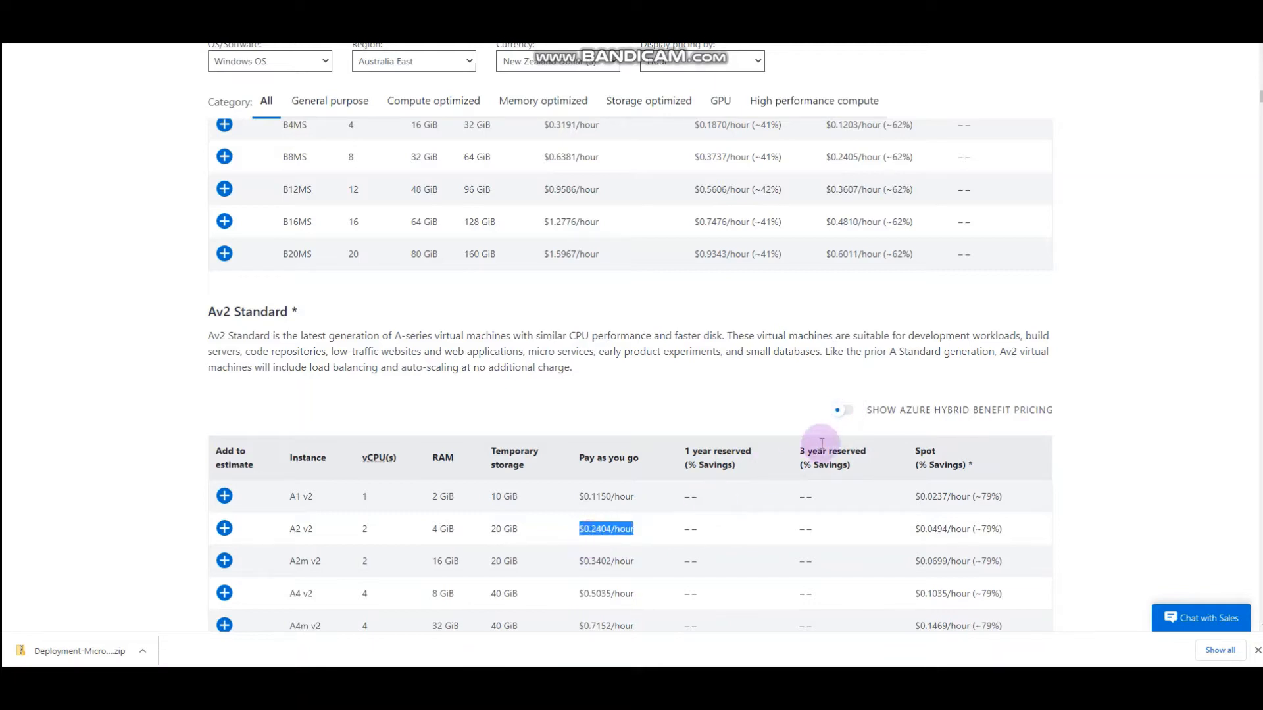
{"action": "left_click", "coordinate": [846, 412]}
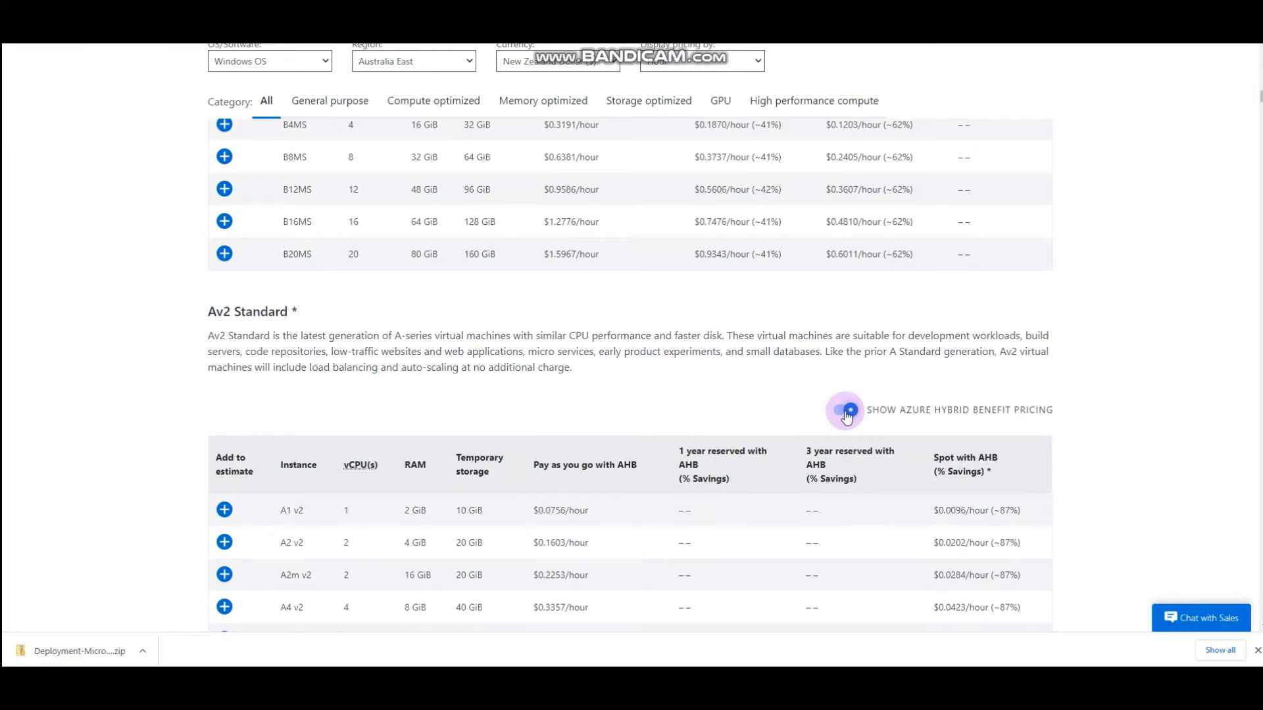
{"action": "left_click", "coordinate": [846, 414]}
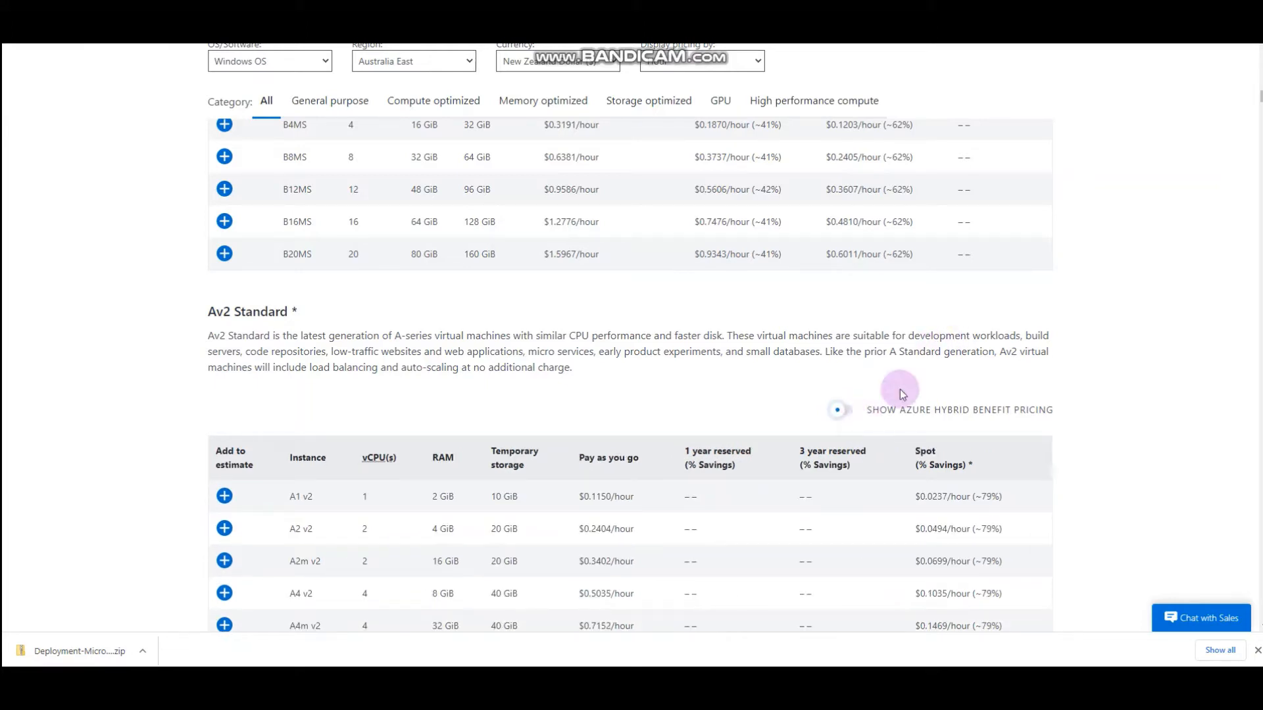
Return to the Deploy a simple Windows VM template page, review its parameters and deployment commands, and start deploying it to Azure.
{"action": "key", "text": "ctrl+Tab"}
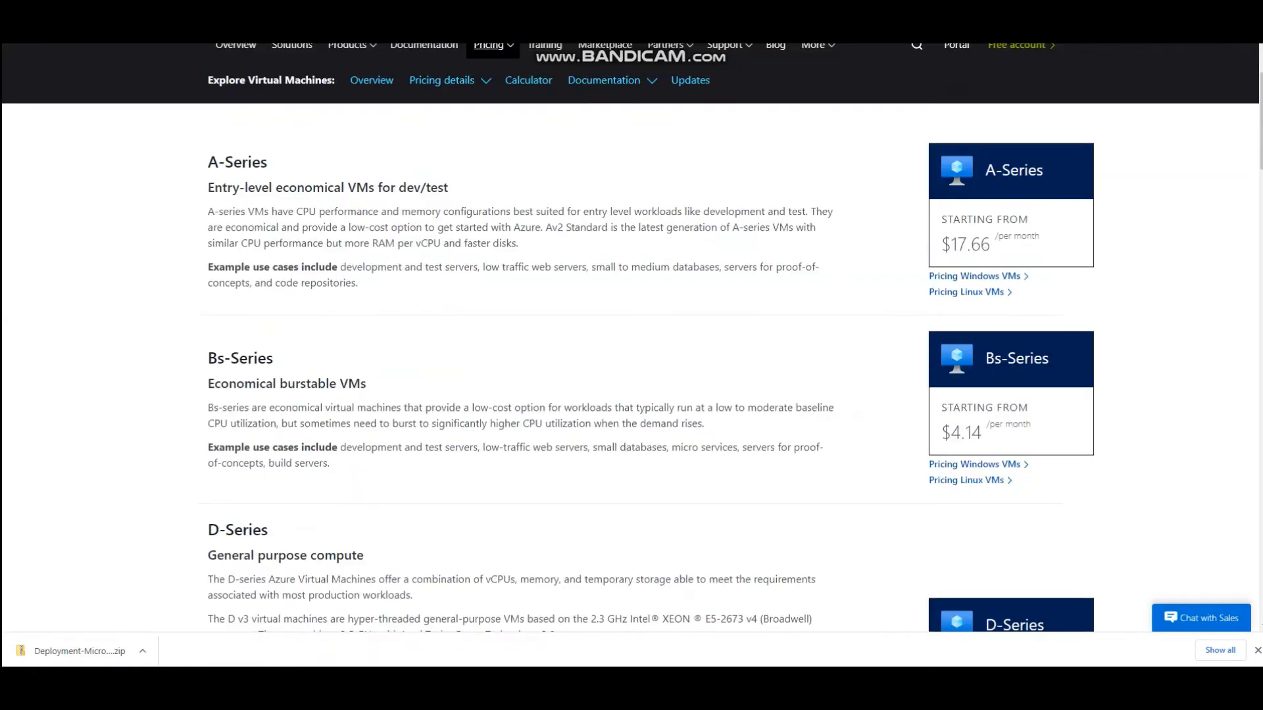
{"action": "key", "text": "ctrl+Tab"}
{"action": "left_click", "coordinate": [264, 225]}
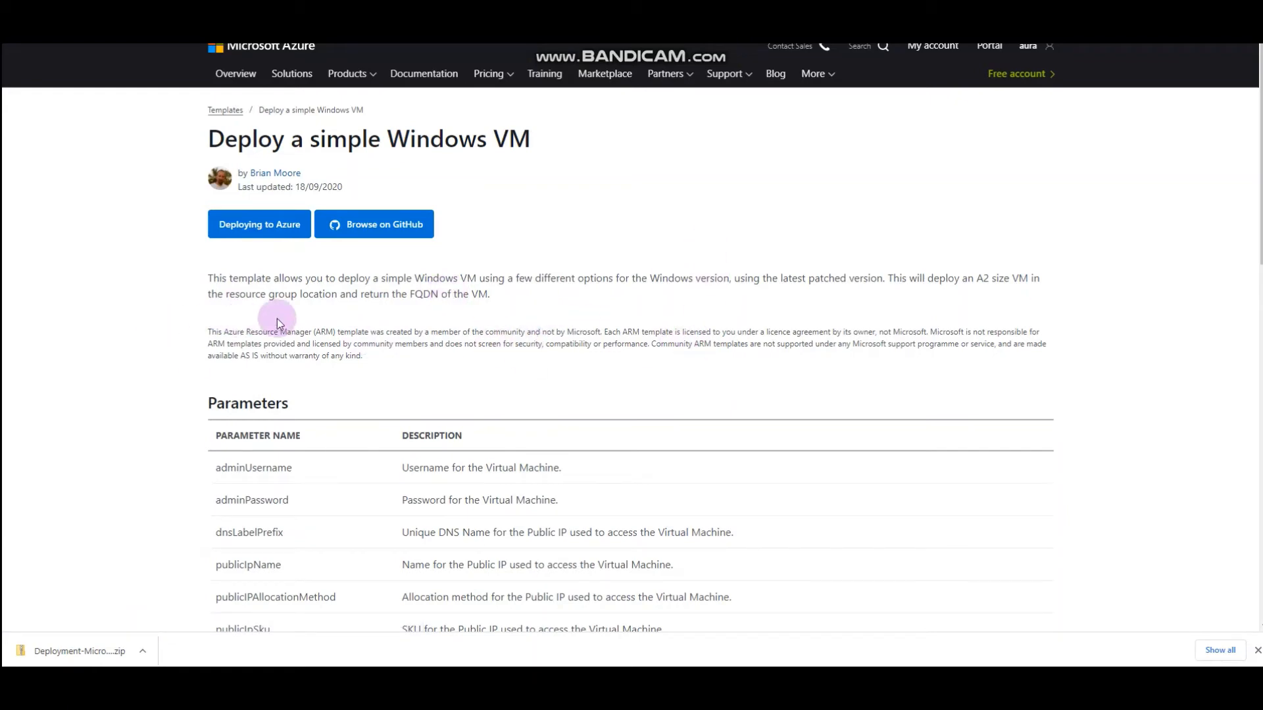
{"action": "scroll", "coordinate": [293, 321], "scroll_direction": "down", "scroll_amount": 5}
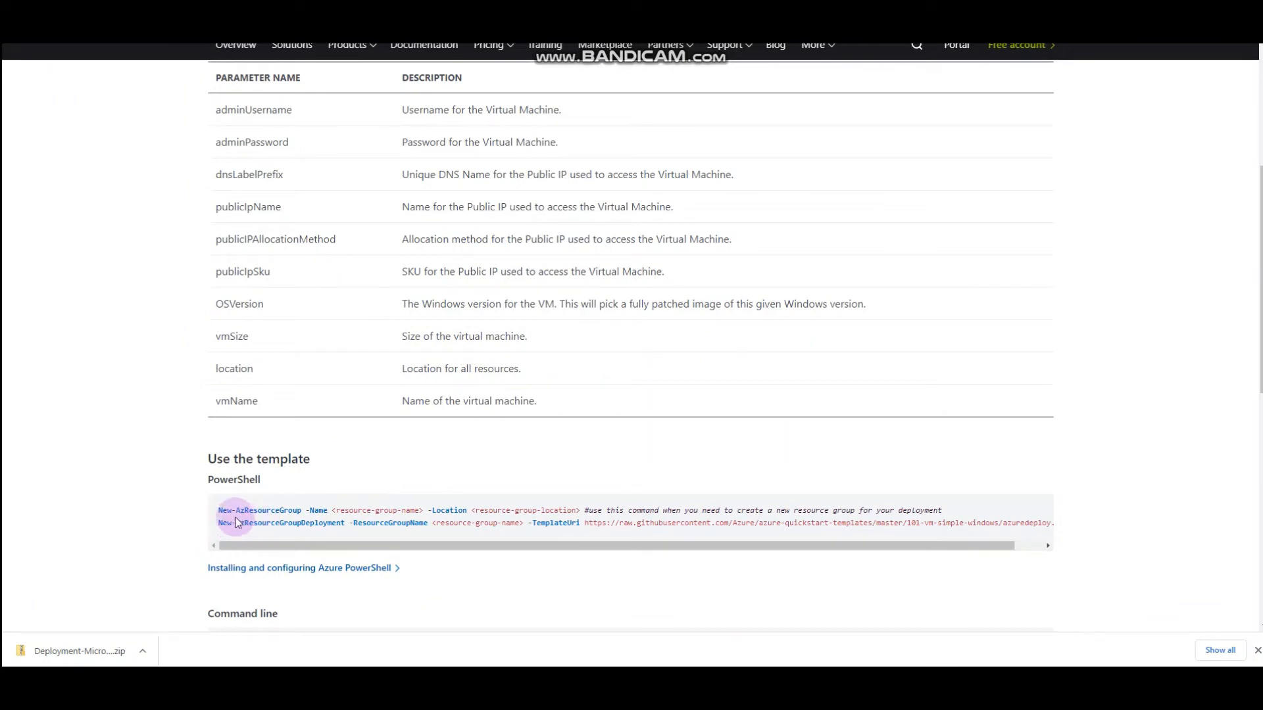
{"action": "scroll", "coordinate": [225, 521], "scroll_direction": "down", "scroll_amount": 3}
{"action": "scroll", "coordinate": [530, 479], "scroll_direction": "up", "scroll_amount": 8}
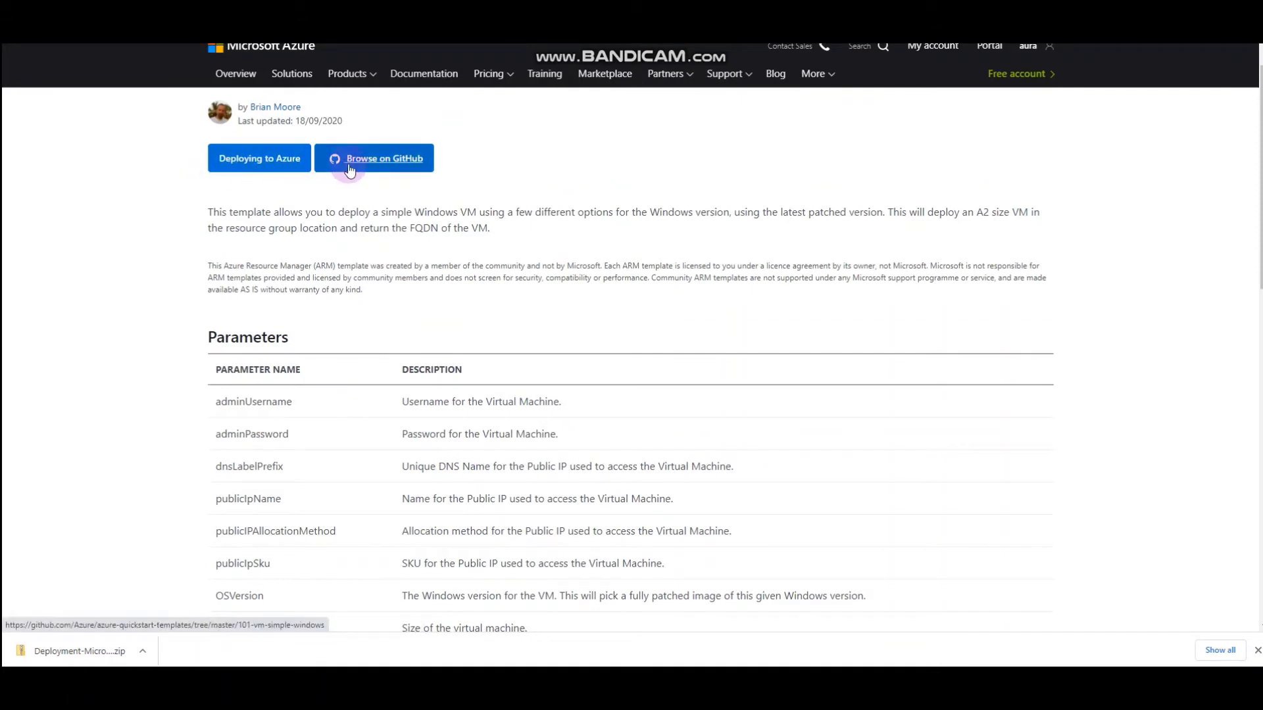
{"action": "left_click", "coordinate": [294, 156]}
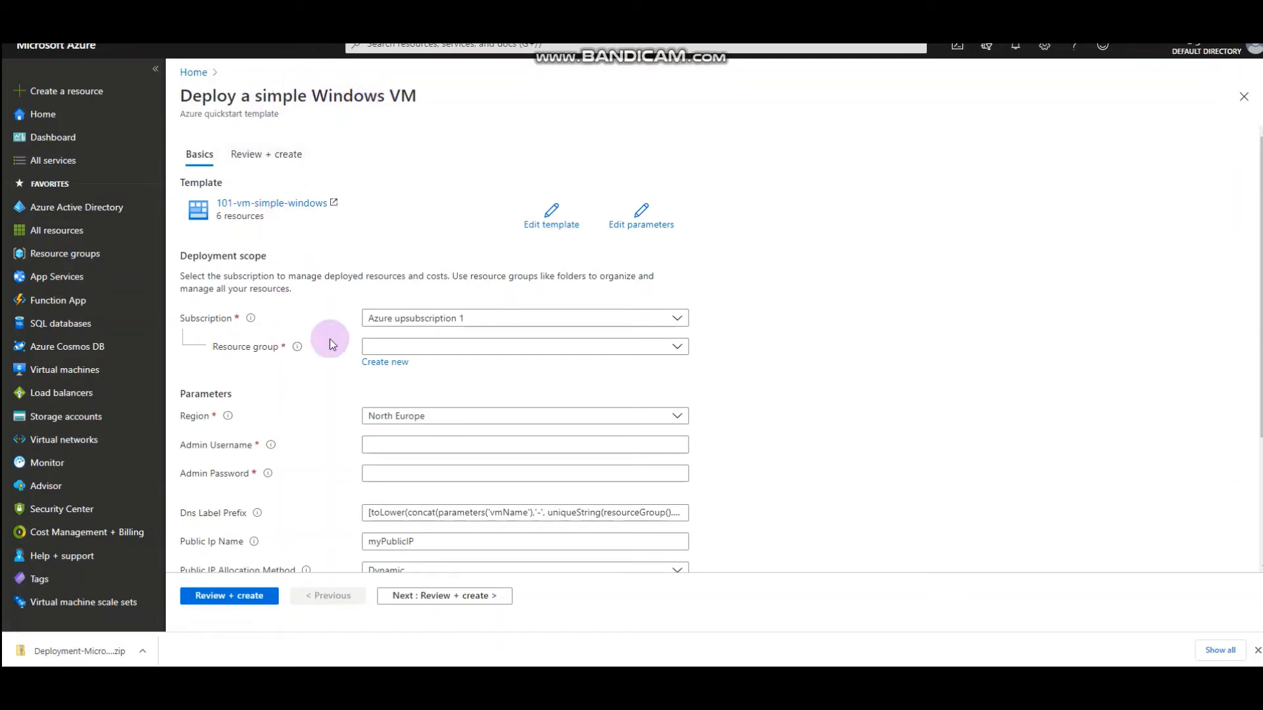
Create a new resource group named 101winvm for the deployment.
{"action": "left_click", "coordinate": [387, 364]}
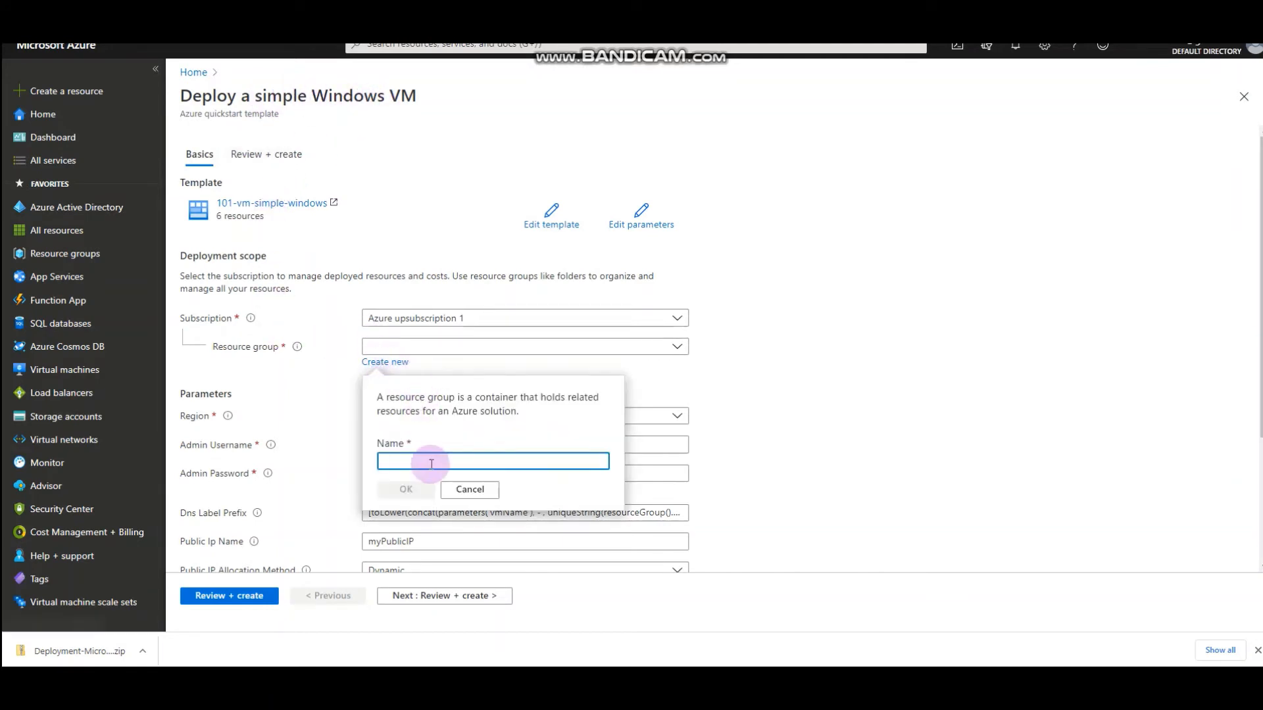
{"action": "type", "text": "102"}
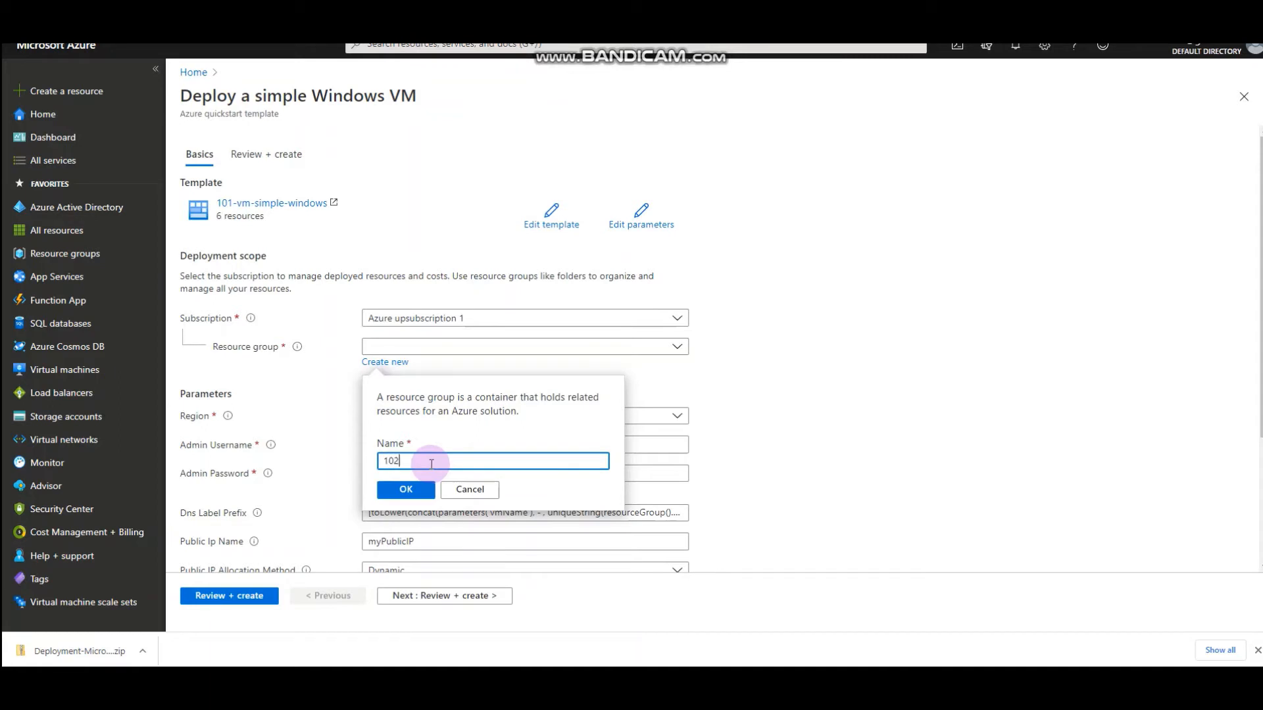
{"action": "key", "text": "BackSpace"}
{"action": "type", "text": "1Windows"}
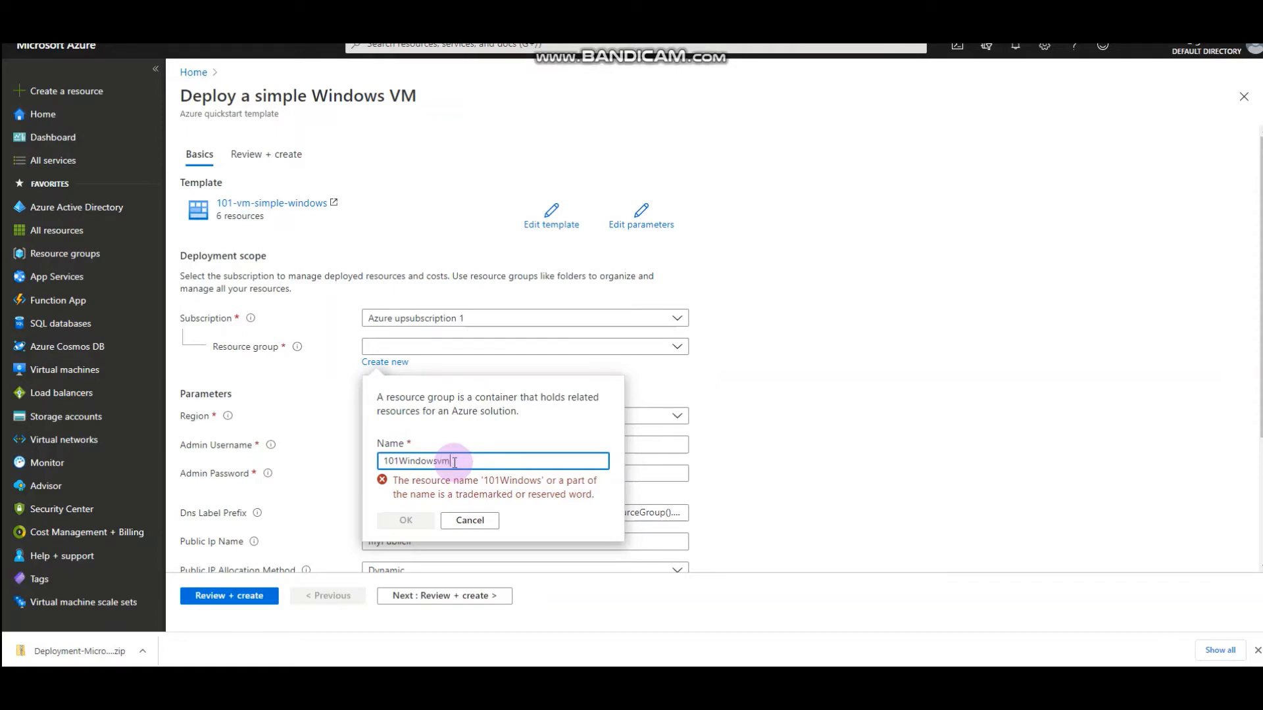
{"action": "type", "text": "vm"}
{"action": "left_click_drag", "start_coordinate": [469, 462], "coordinate": [403, 459]}
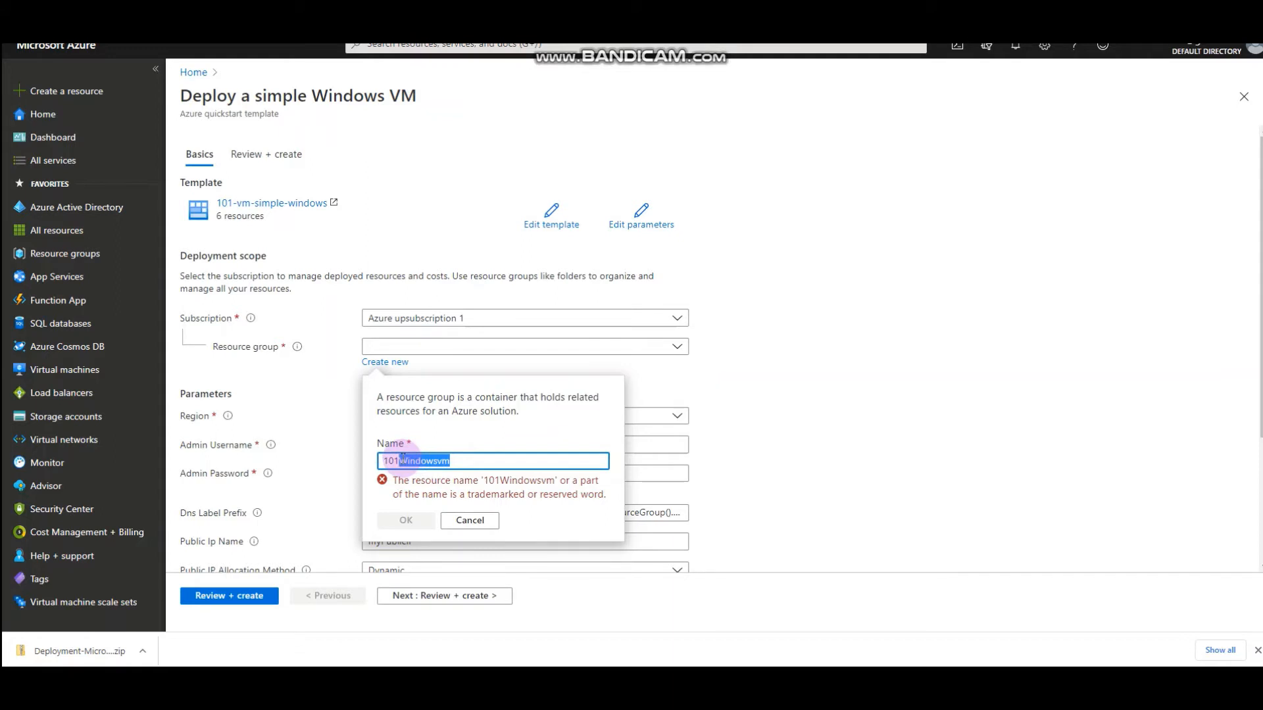
{"action": "type", "text": "winvm"}
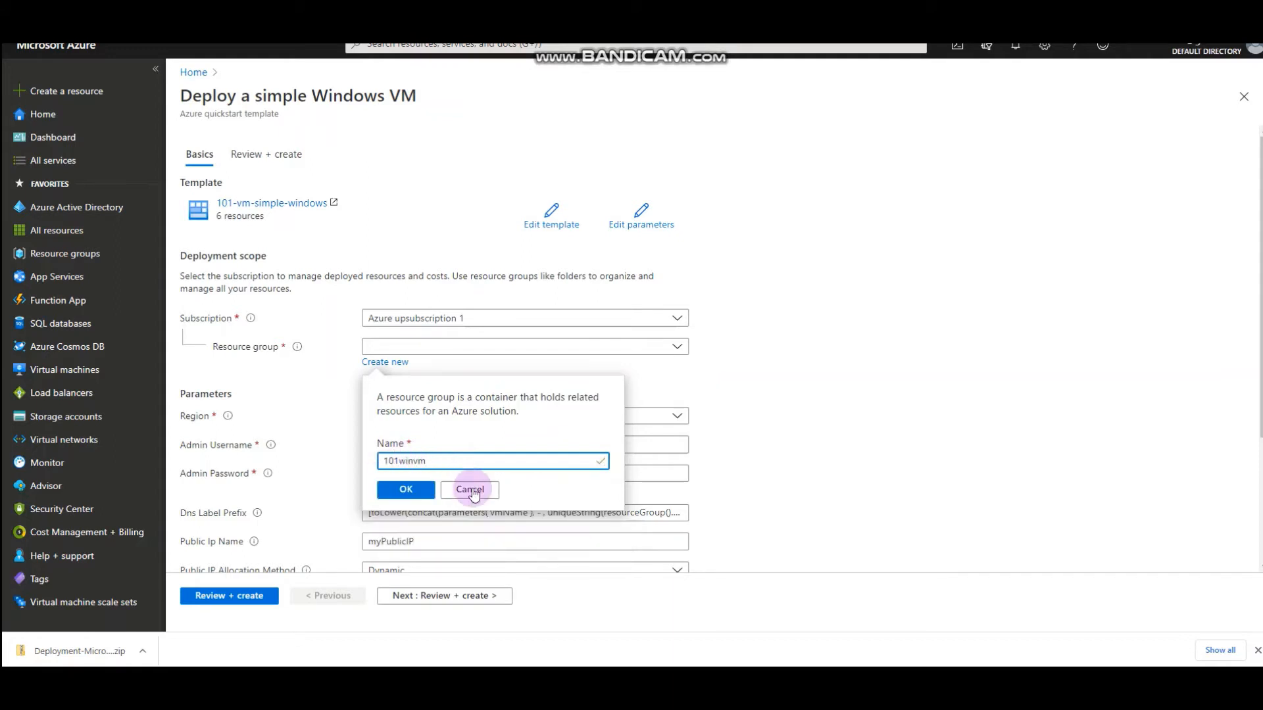
{"action": "left_click", "coordinate": [419, 495]}
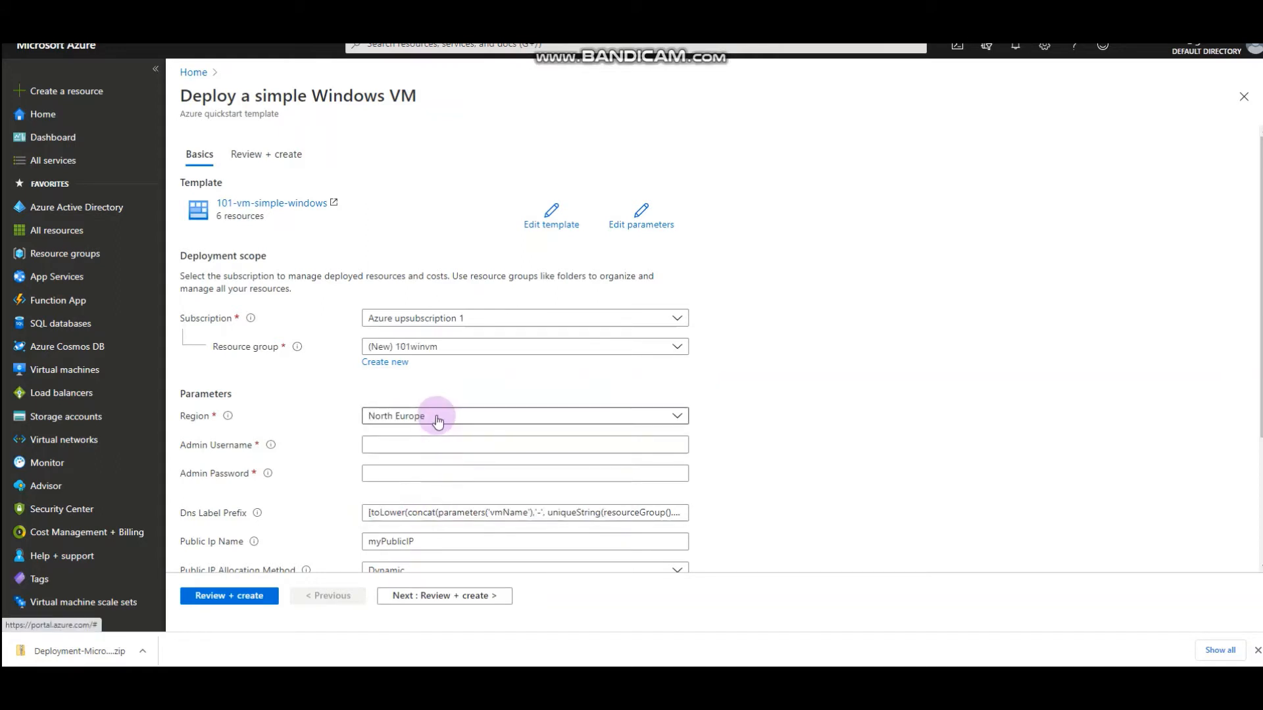
Set the deployment region to Southeast Asia and fill in the admin username with the saved all-lowercase suggestion.
{"action": "left_click", "coordinate": [438, 421]}
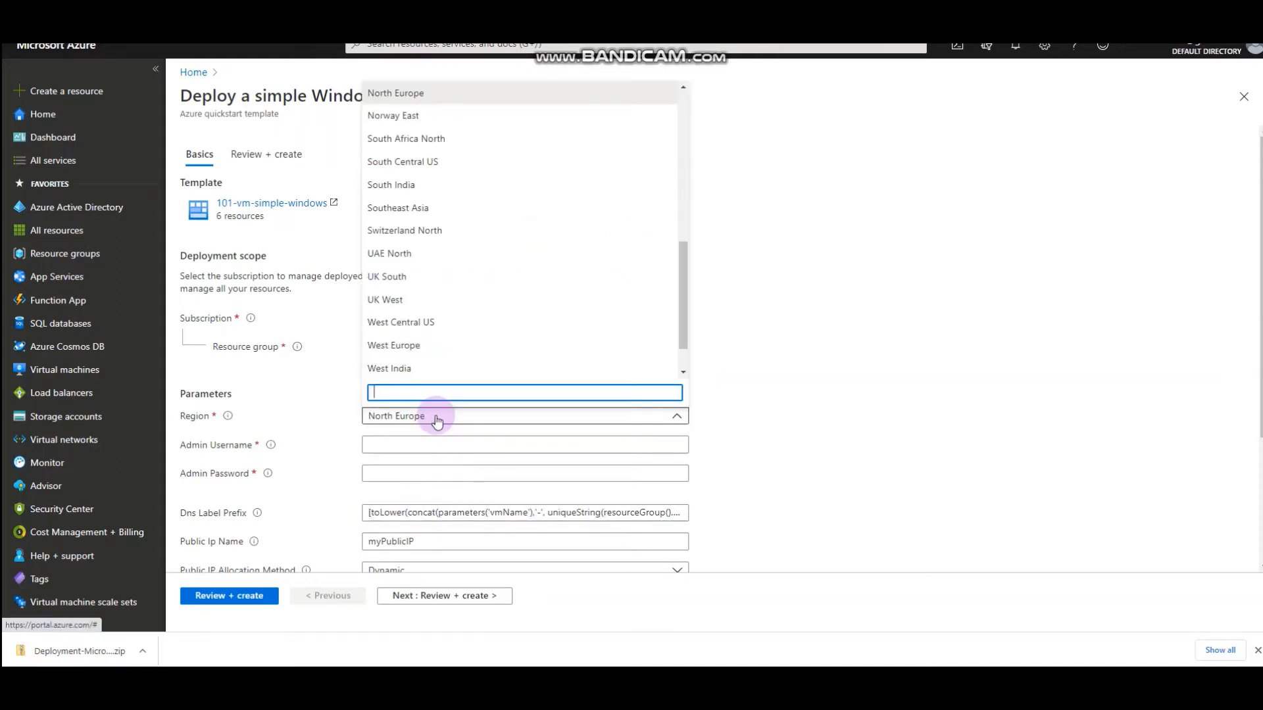
{"action": "left_click", "coordinate": [437, 208]}
{"action": "left_click", "coordinate": [393, 447]}
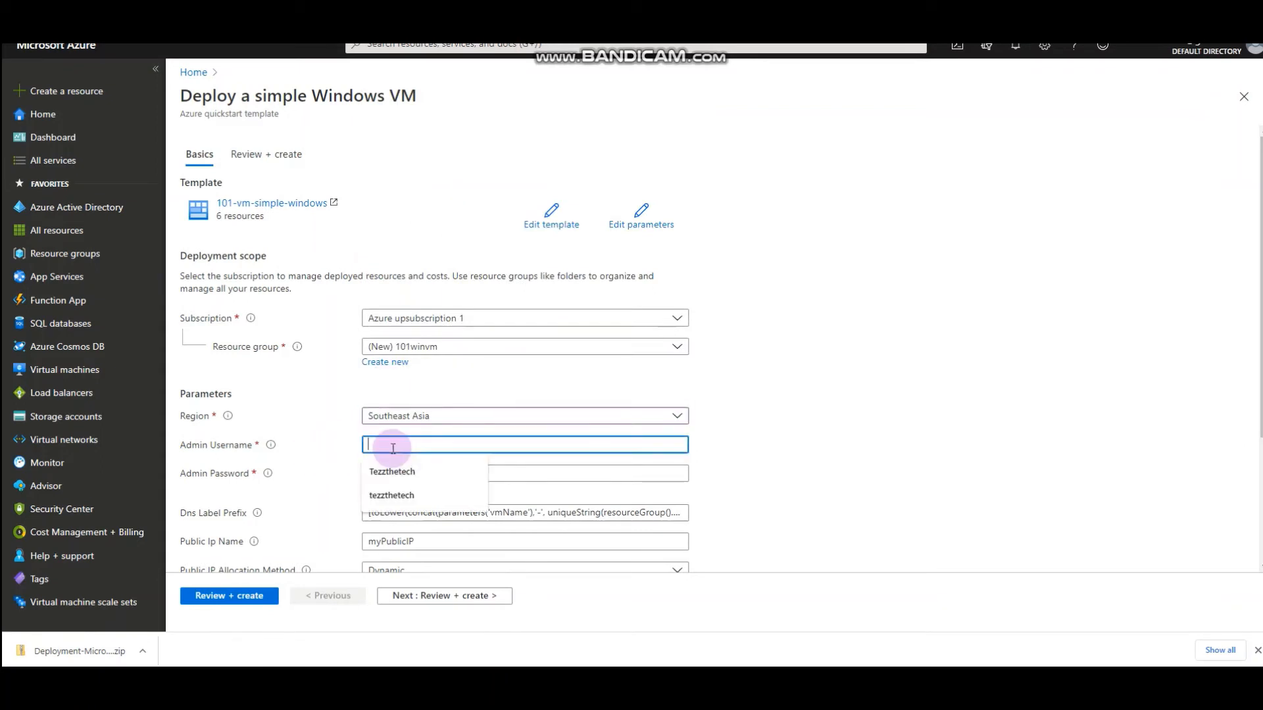
{"action": "key", "text": "Down"}
{"action": "key", "text": "Down"}
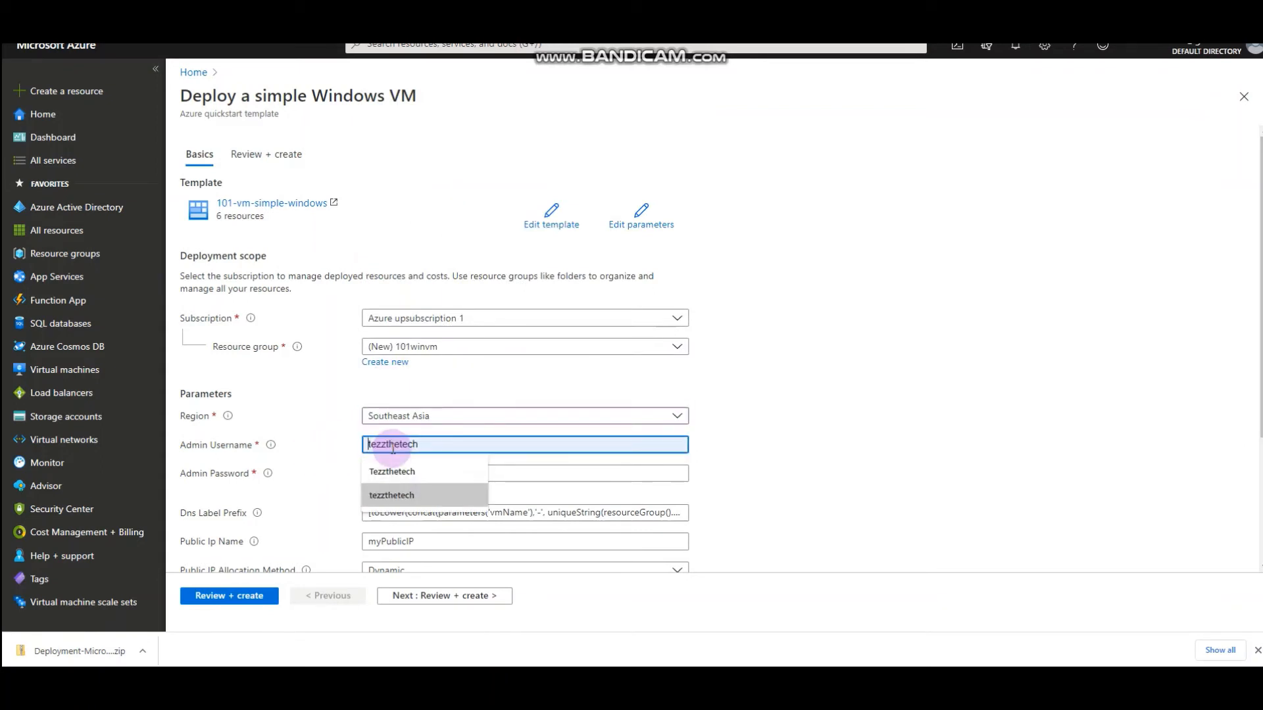
{"action": "key", "text": "Tab"}
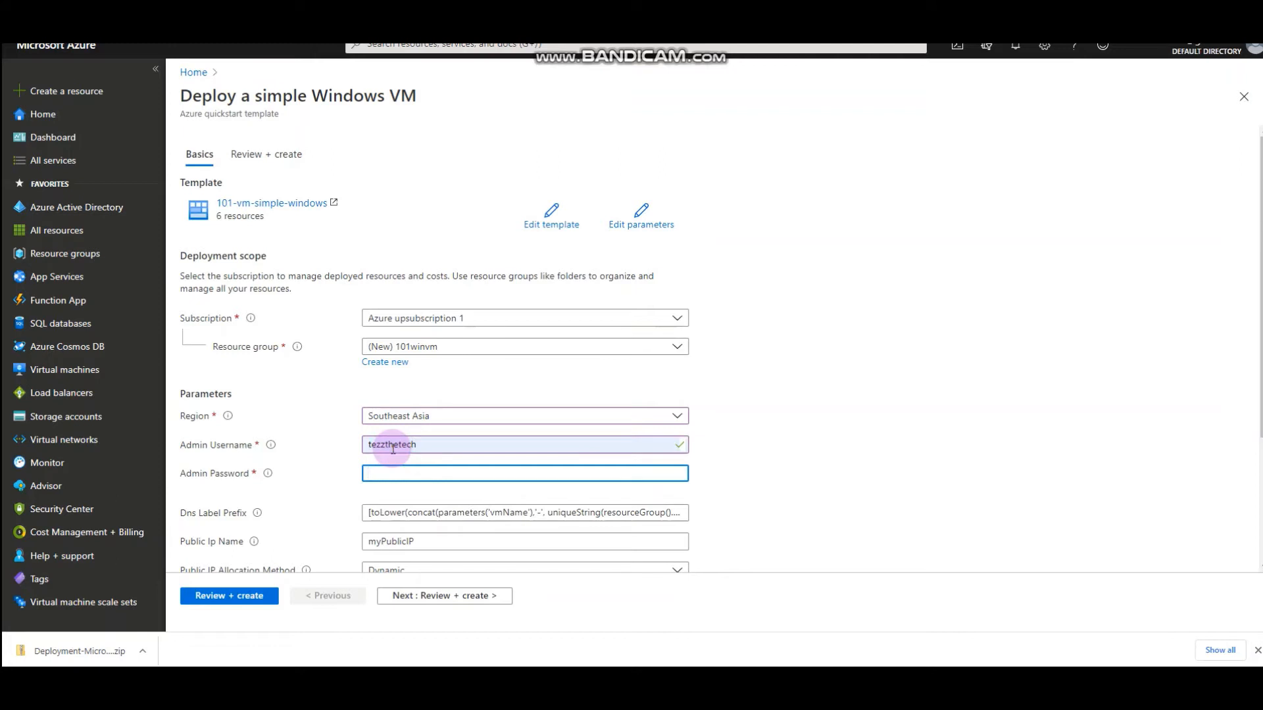
Enter the admin password for the virtual machine.
{"action": "type", "text": "••••••"}
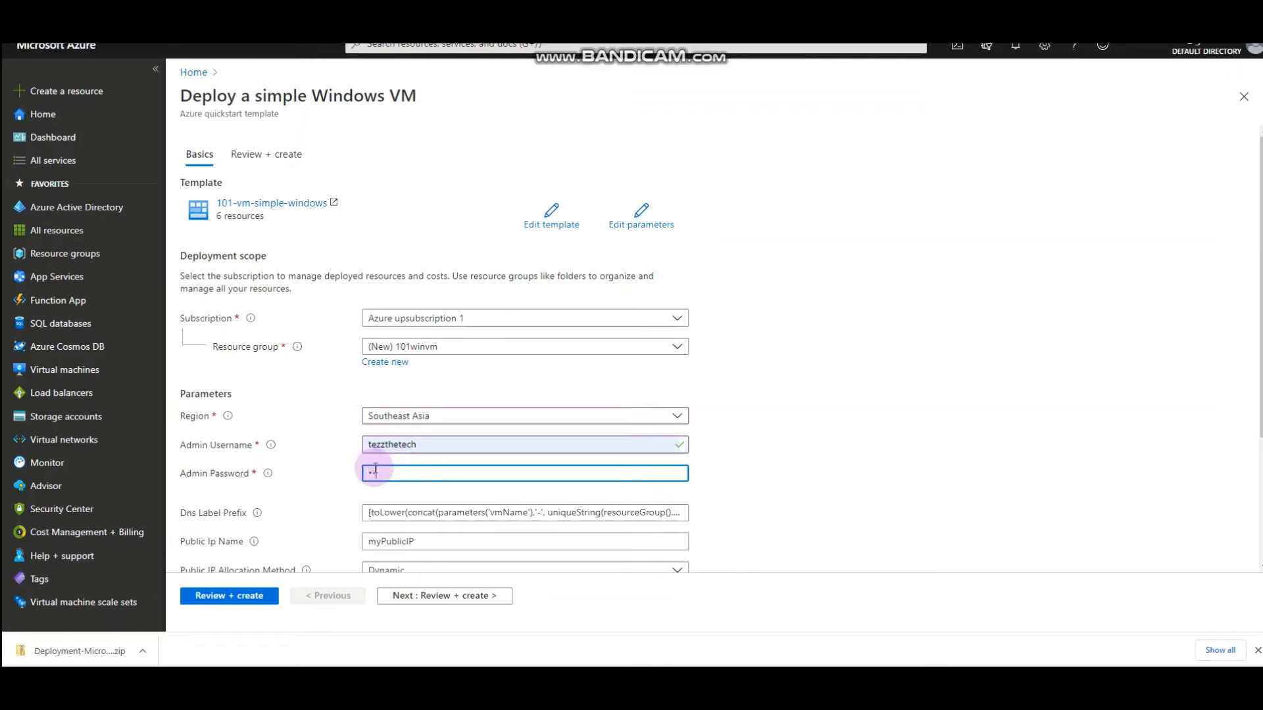
{"action": "key", "text": "BackSpace"}
{"action": "key", "text": "BackSpace"}
{"action": "key", "text": "BackSpace"}
{"action": "type", "text": "•••••••••••••••••"}
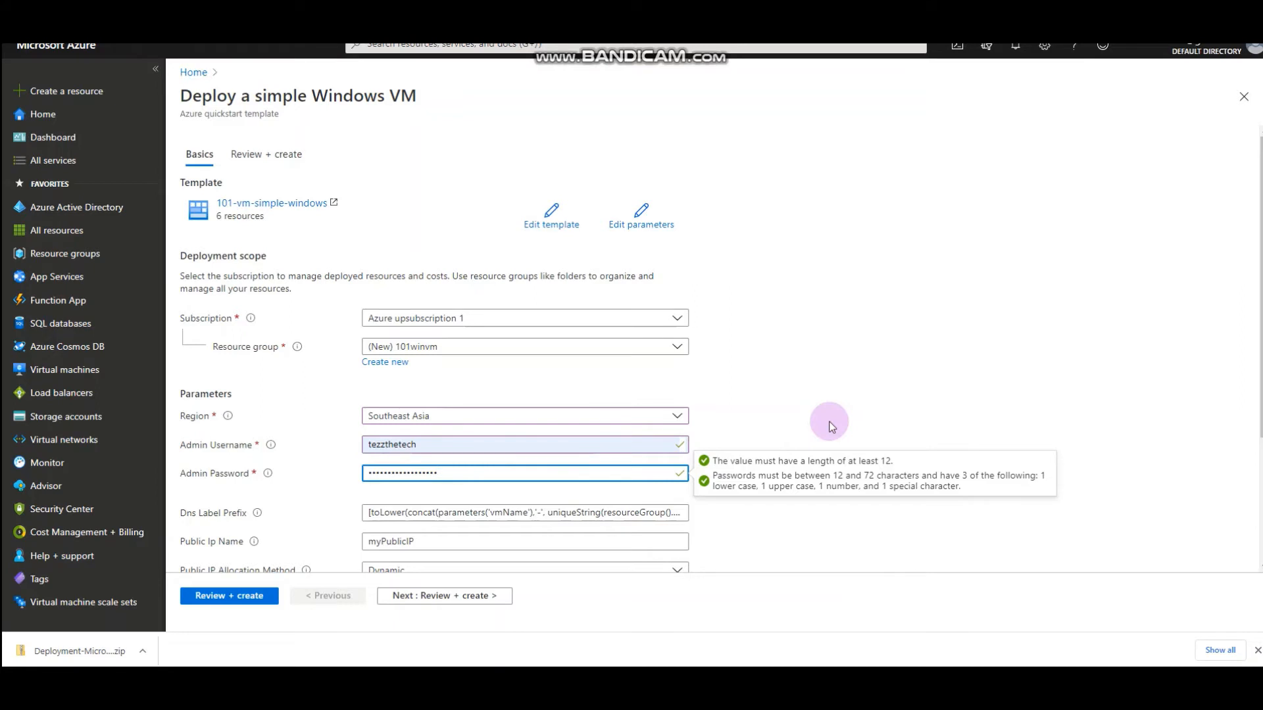
Examine the DNS label prefix, public IP name, allocation method and SKU parameters of the deployment.
{"action": "left_click", "coordinate": [387, 515]}
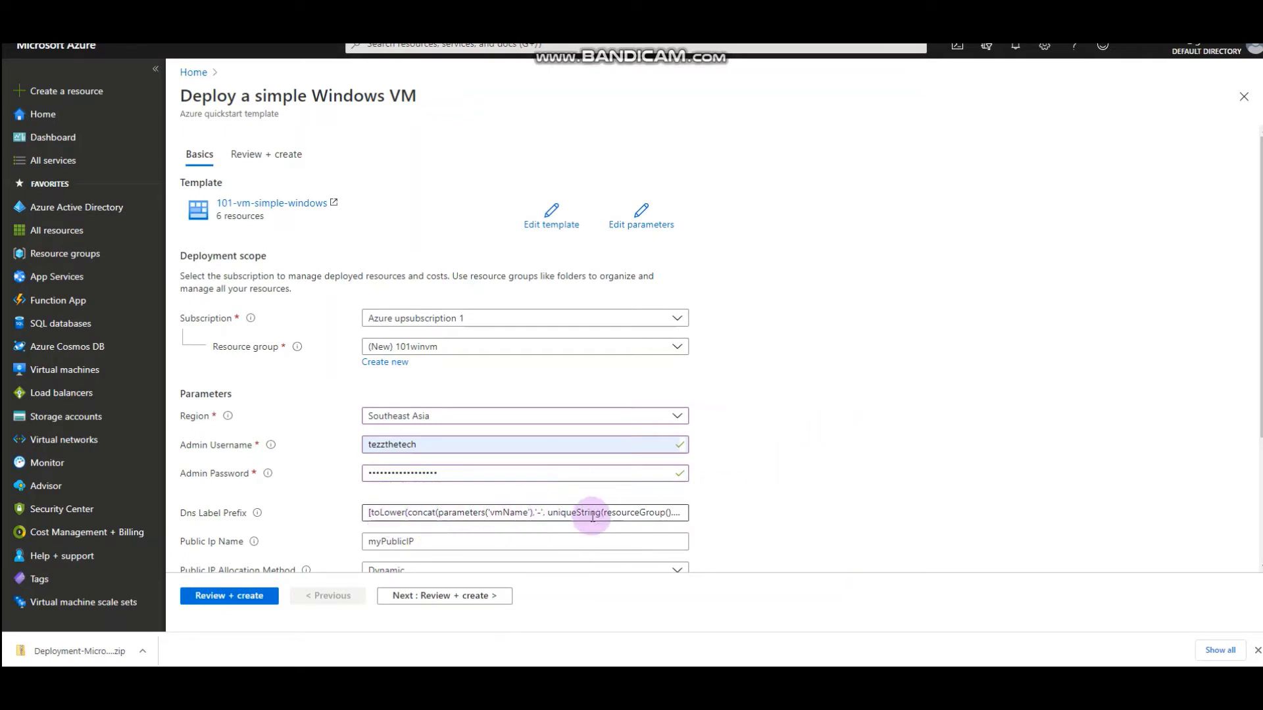
{"action": "scroll", "coordinate": [290, 507], "scroll_direction": "down", "scroll_amount": 2}
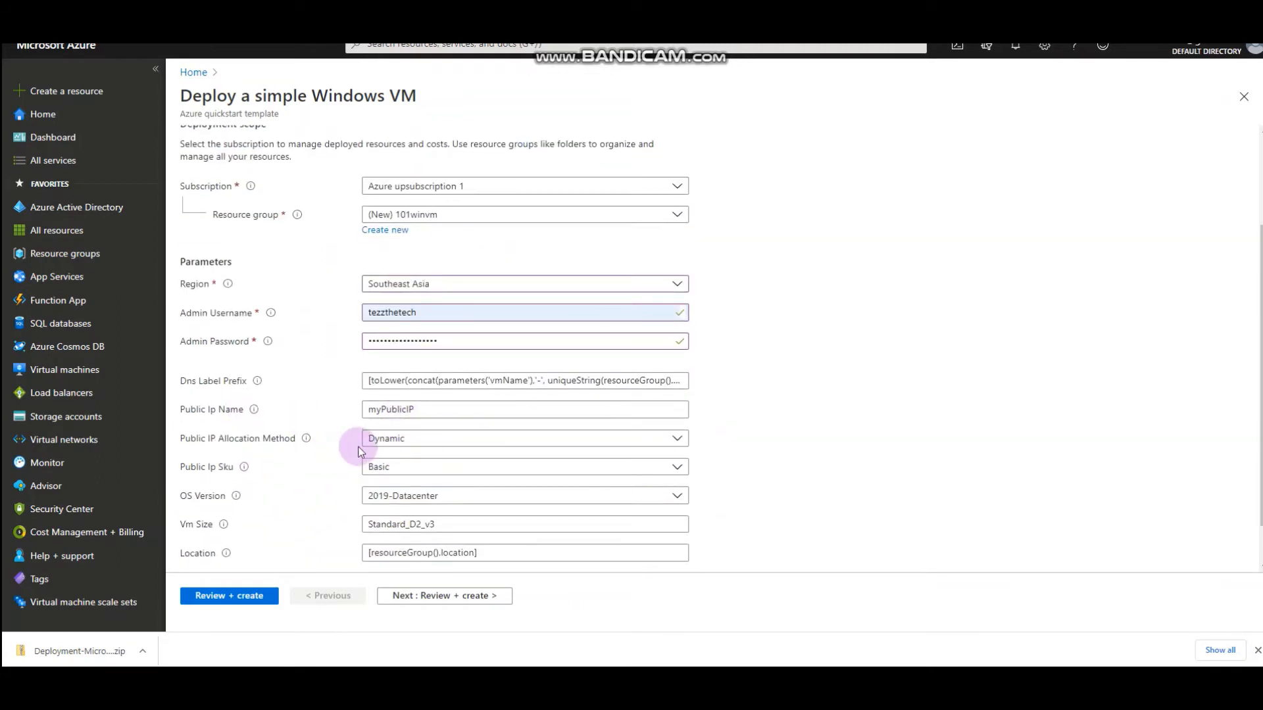
{"action": "left_click", "coordinate": [408, 473]}
{"action": "left_click", "coordinate": [334, 482]}
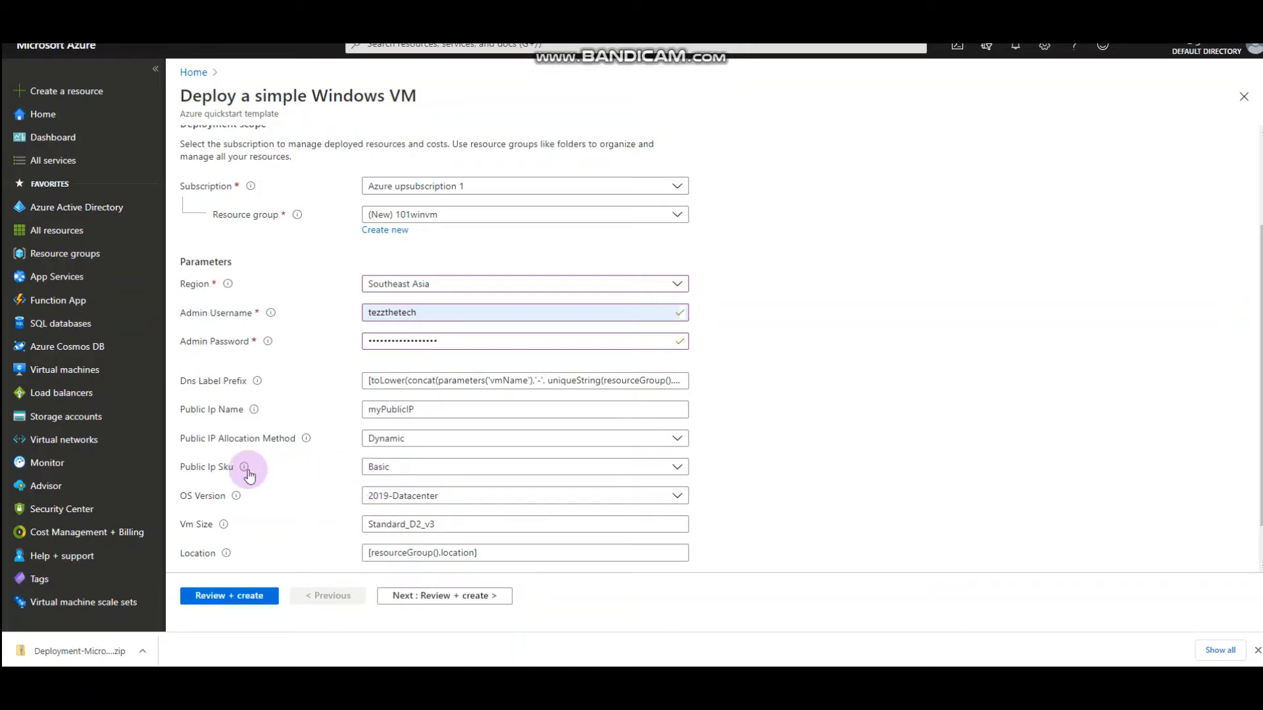
{"action": "mouse_move", "coordinate": [243, 472]}
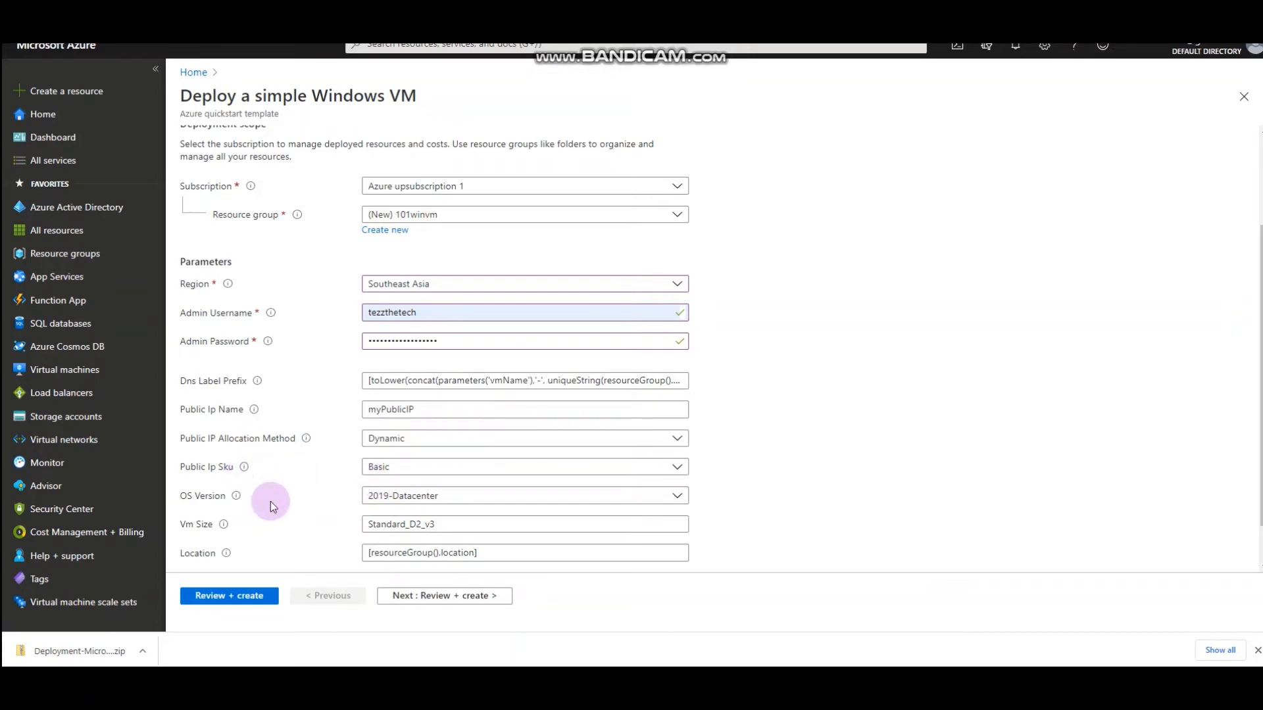
Examine the available OS versions along with the VM size, location and VM name parameters, keeping 2019-Datacenter selected.
{"action": "left_click", "coordinate": [386, 498]}
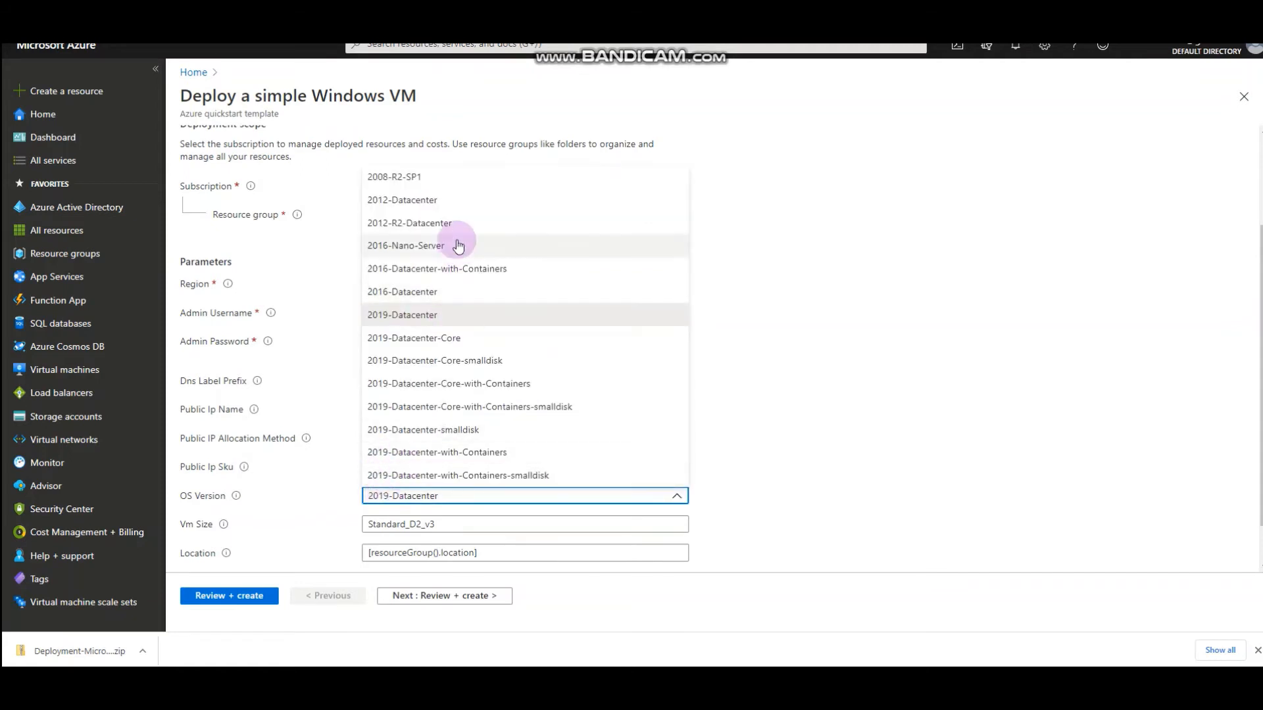
{"action": "scroll", "coordinate": [434, 493], "scroll_direction": "up", "scroll_amount": 2}
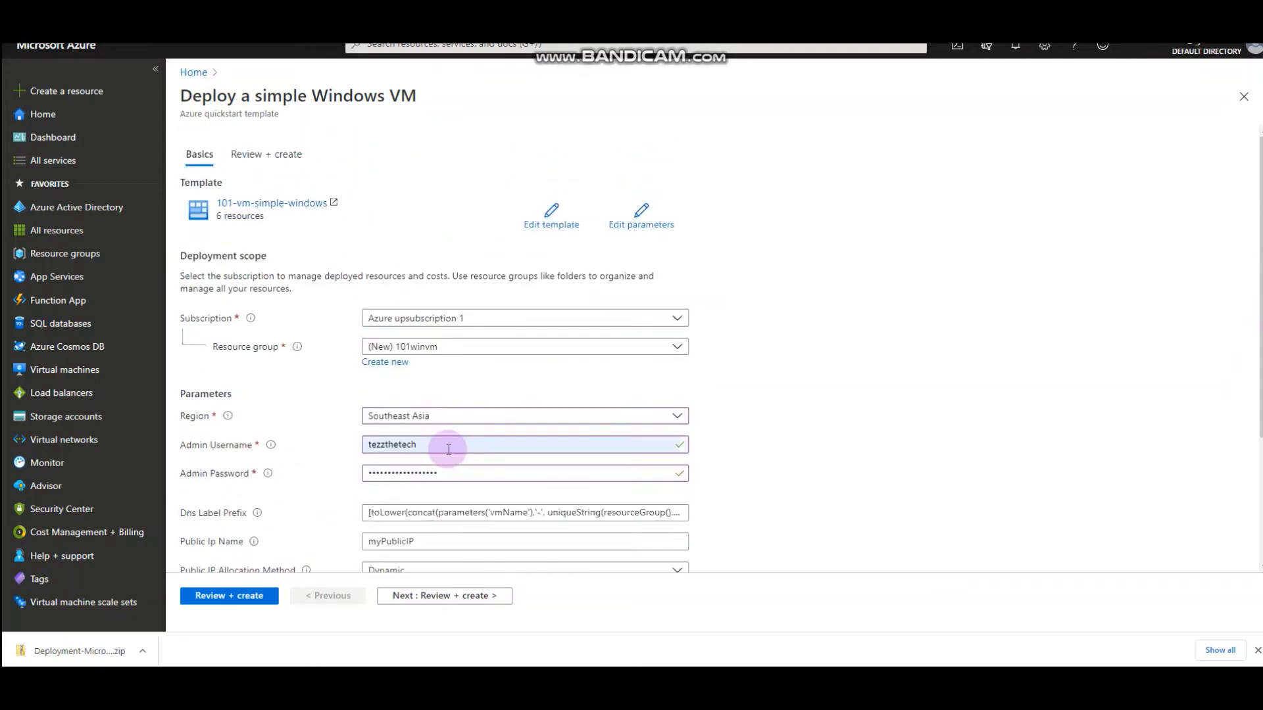
{"action": "scroll", "coordinate": [808, 524], "scroll_direction": "down", "scroll_amount": 1}
{"action": "scroll", "coordinate": [807, 521], "scroll_direction": "down", "scroll_amount": 2}
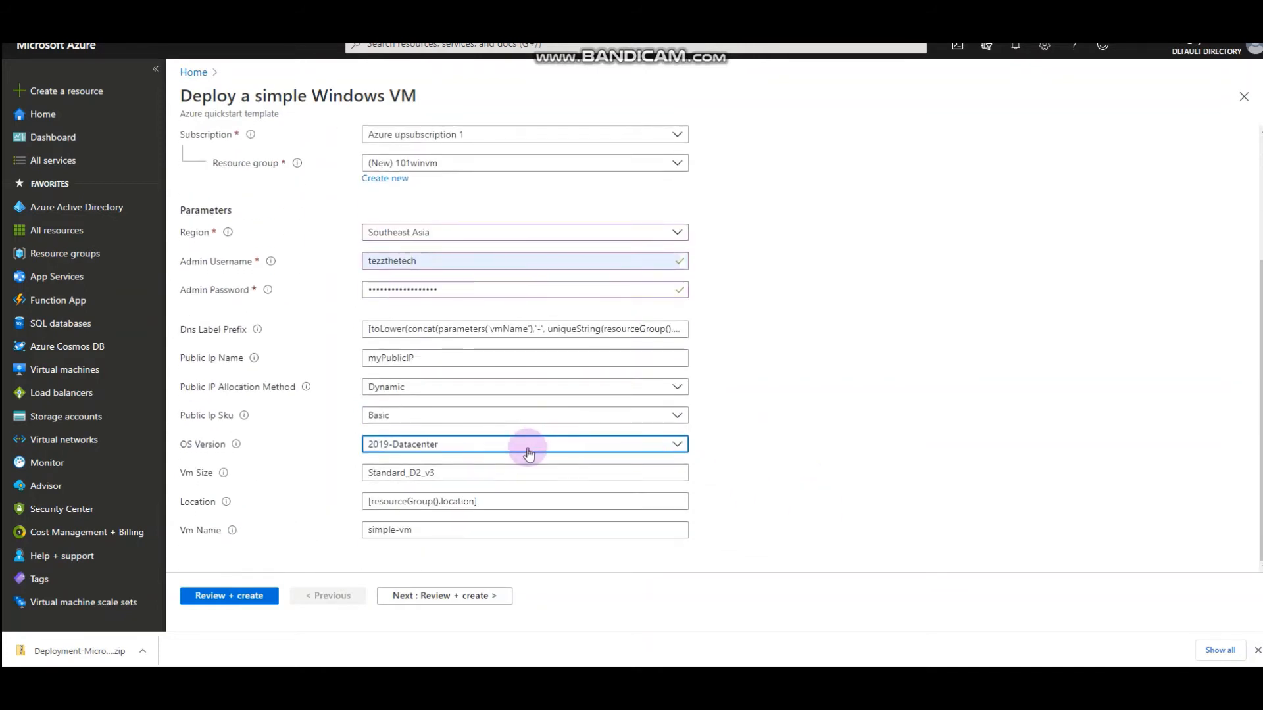
{"action": "left_click", "coordinate": [528, 452]}
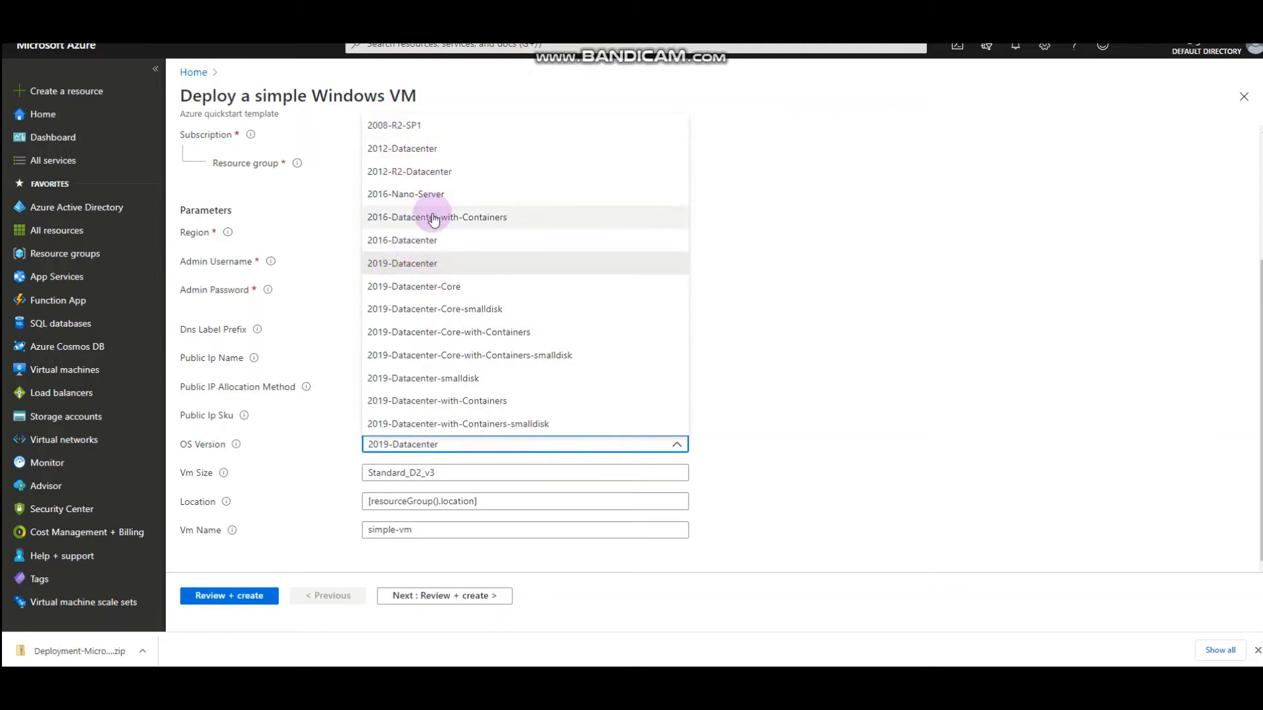
{"action": "left_click", "coordinate": [319, 417]}
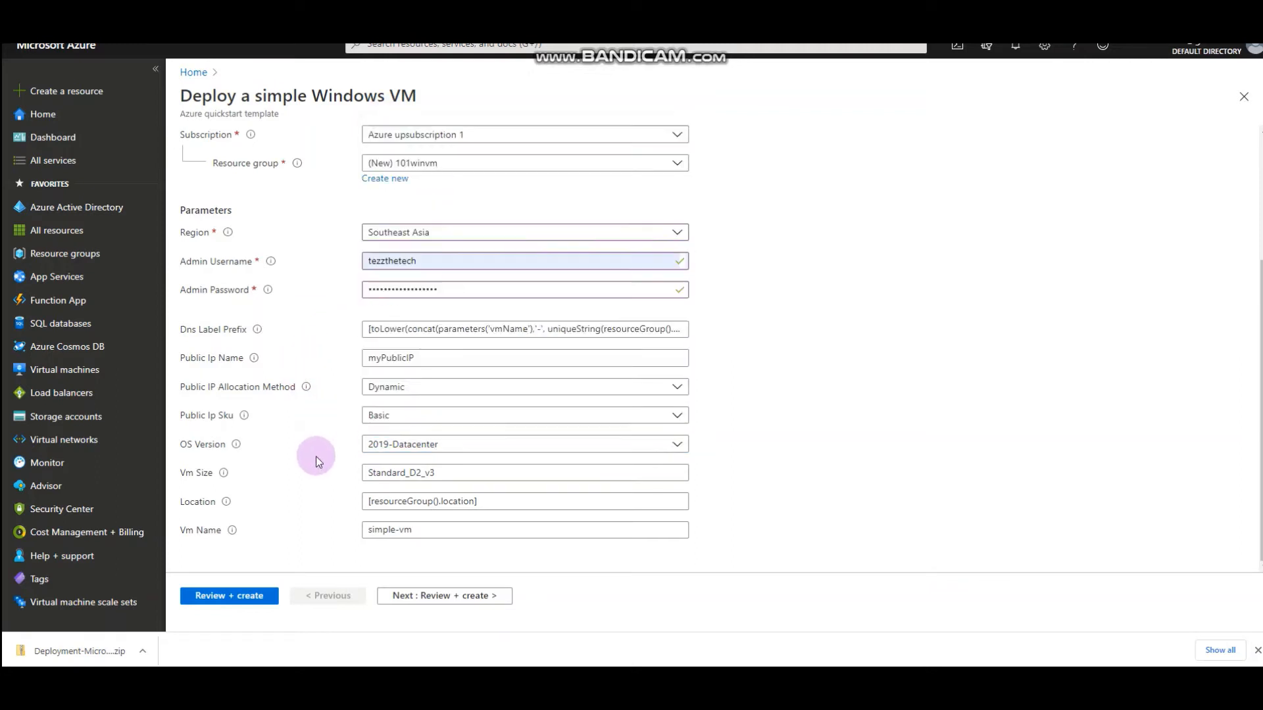
{"action": "left_click", "coordinate": [428, 504]}
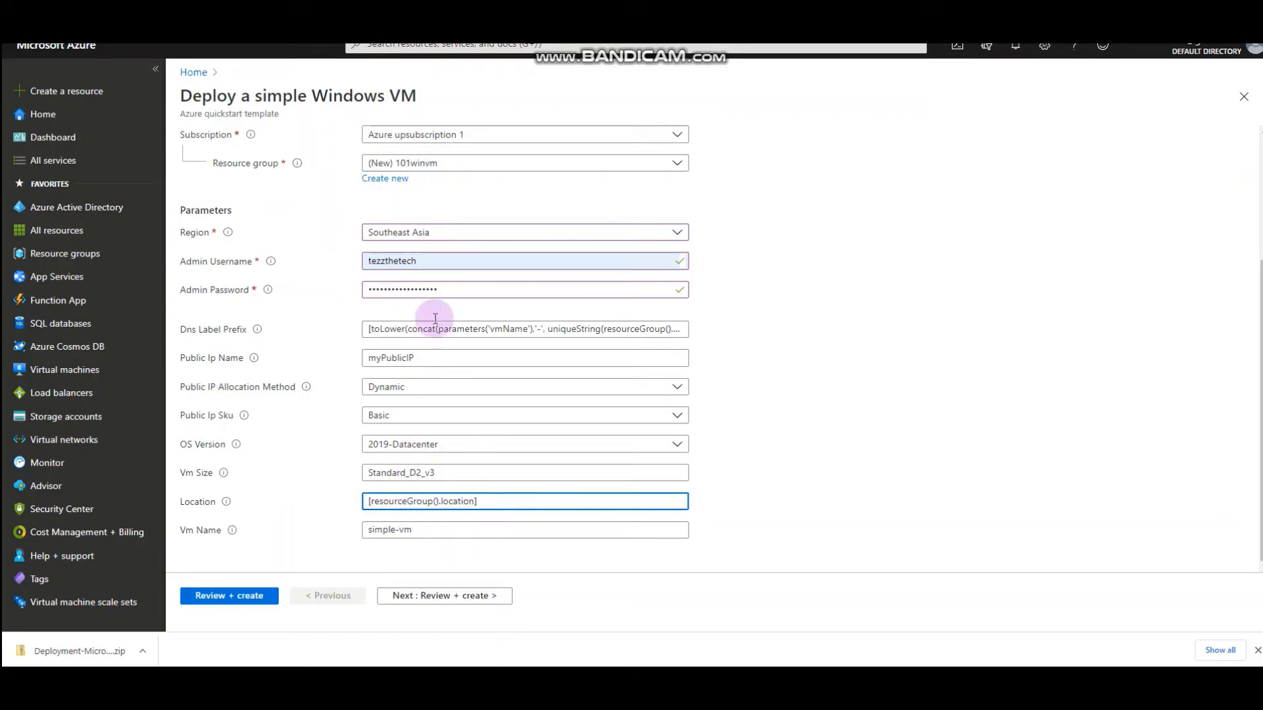
{"action": "left_click", "coordinate": [314, 542]}
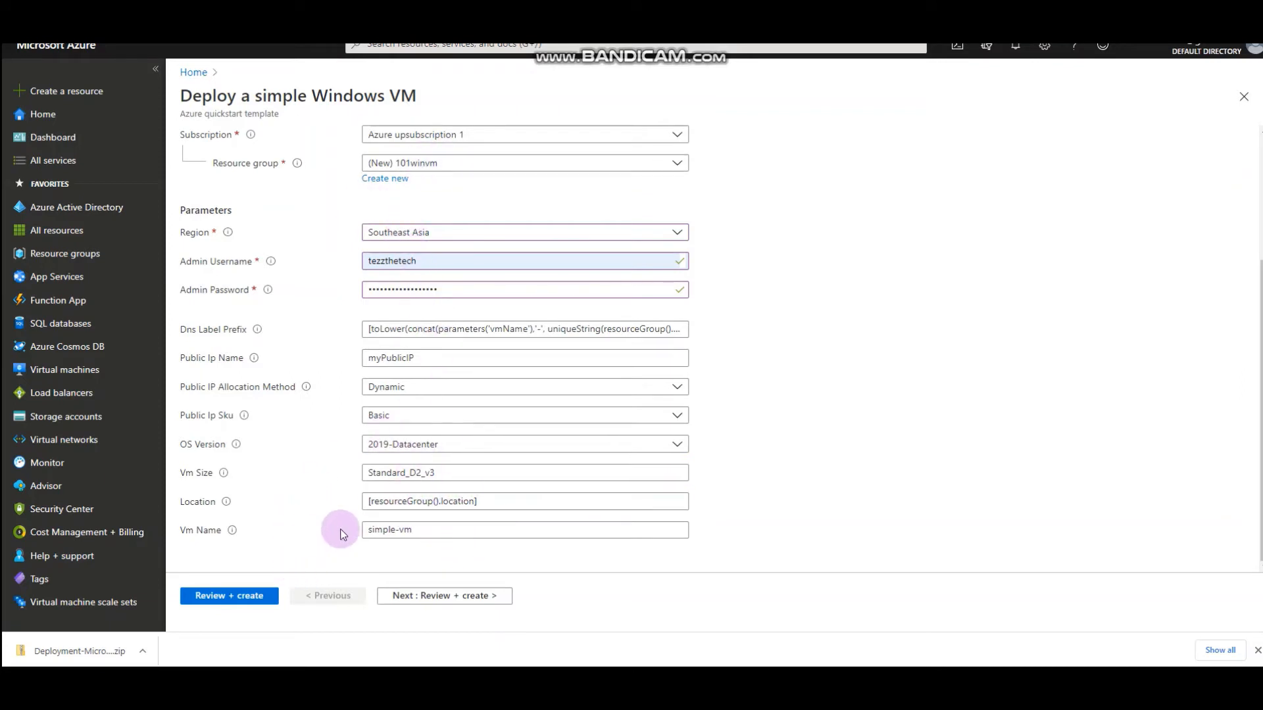
{"action": "left_click", "coordinate": [383, 530]}
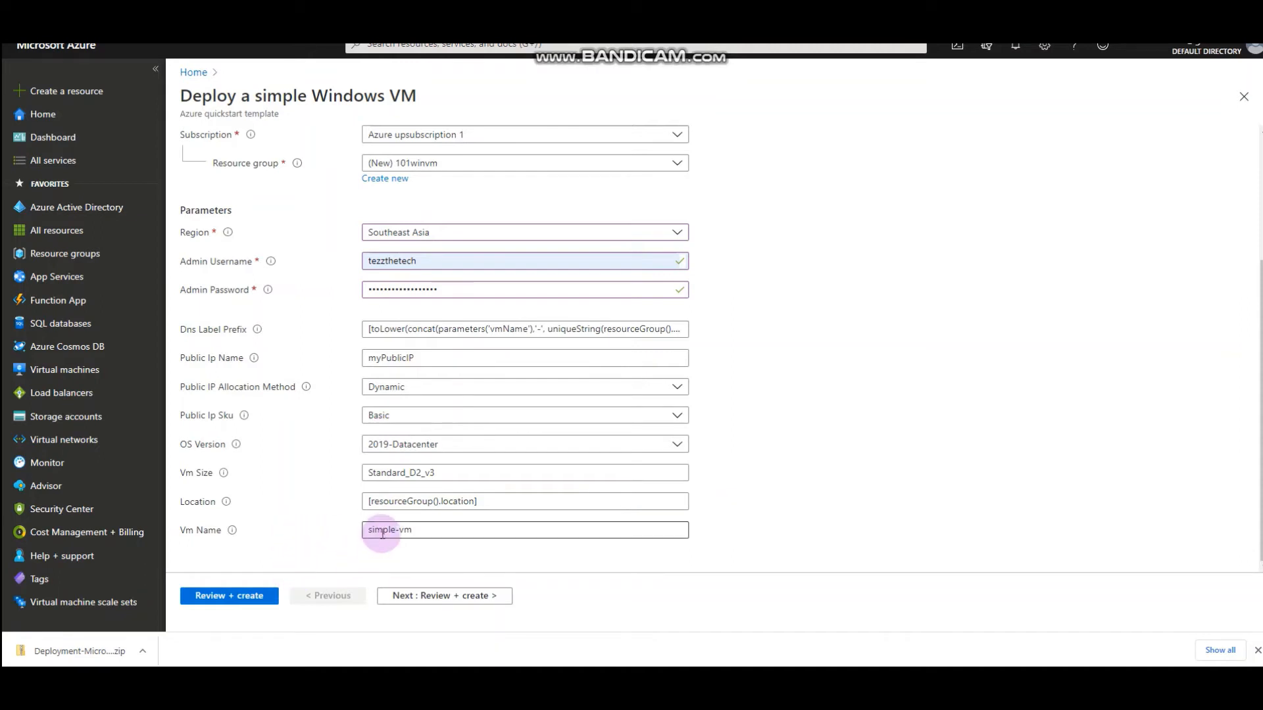
Validate the simple Windows VM deployment with the entered parameters and create it.
{"action": "left_click", "coordinate": [272, 542]}
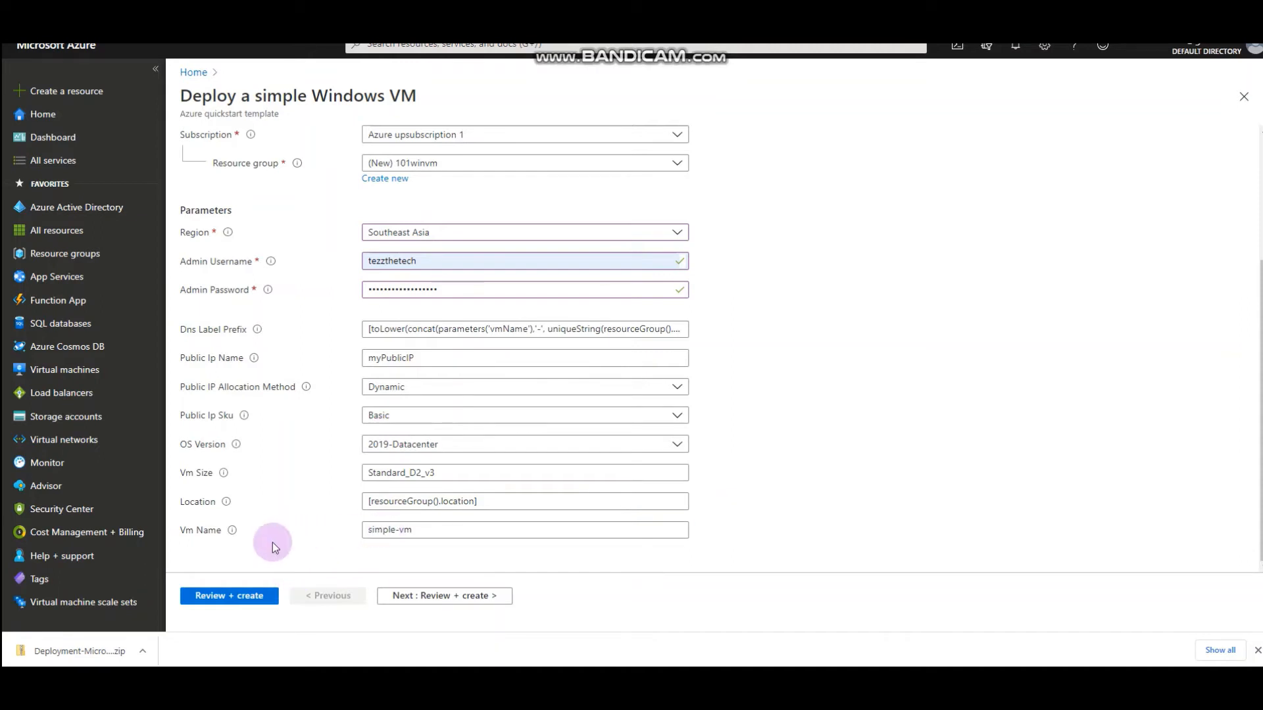
{"action": "left_click", "coordinate": [258, 588]}
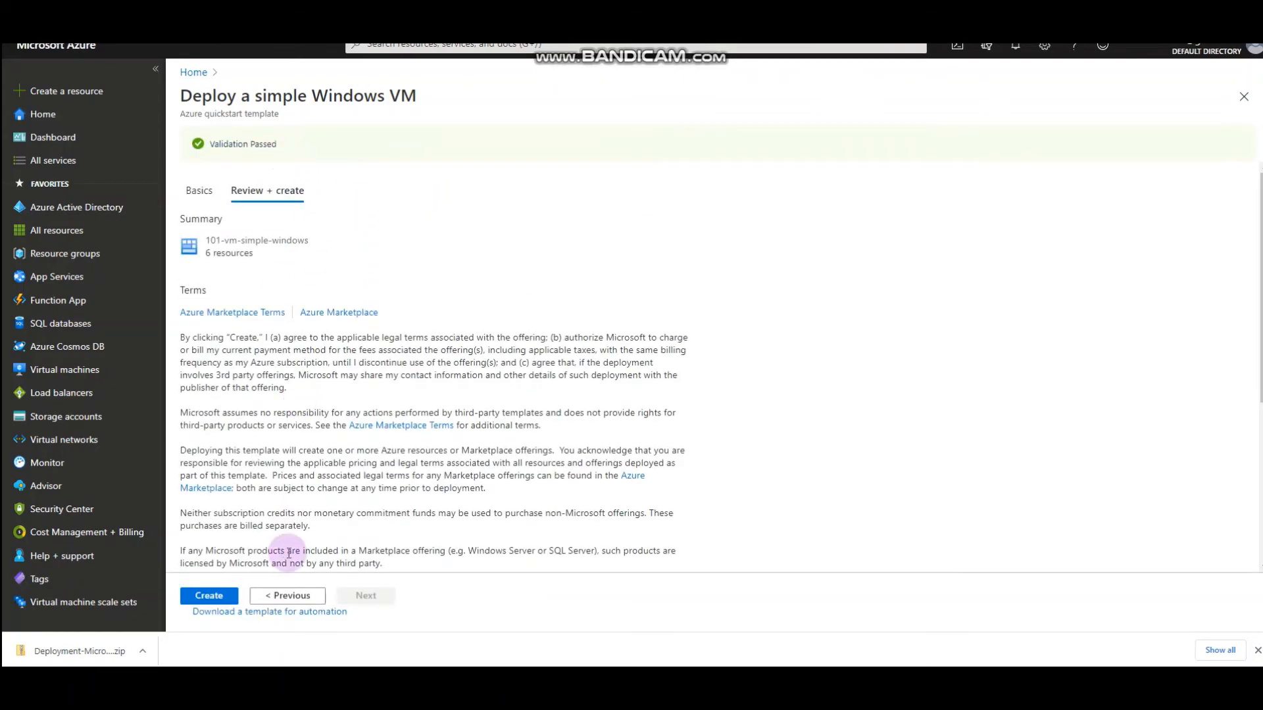
{"action": "left_click", "coordinate": [221, 599]}
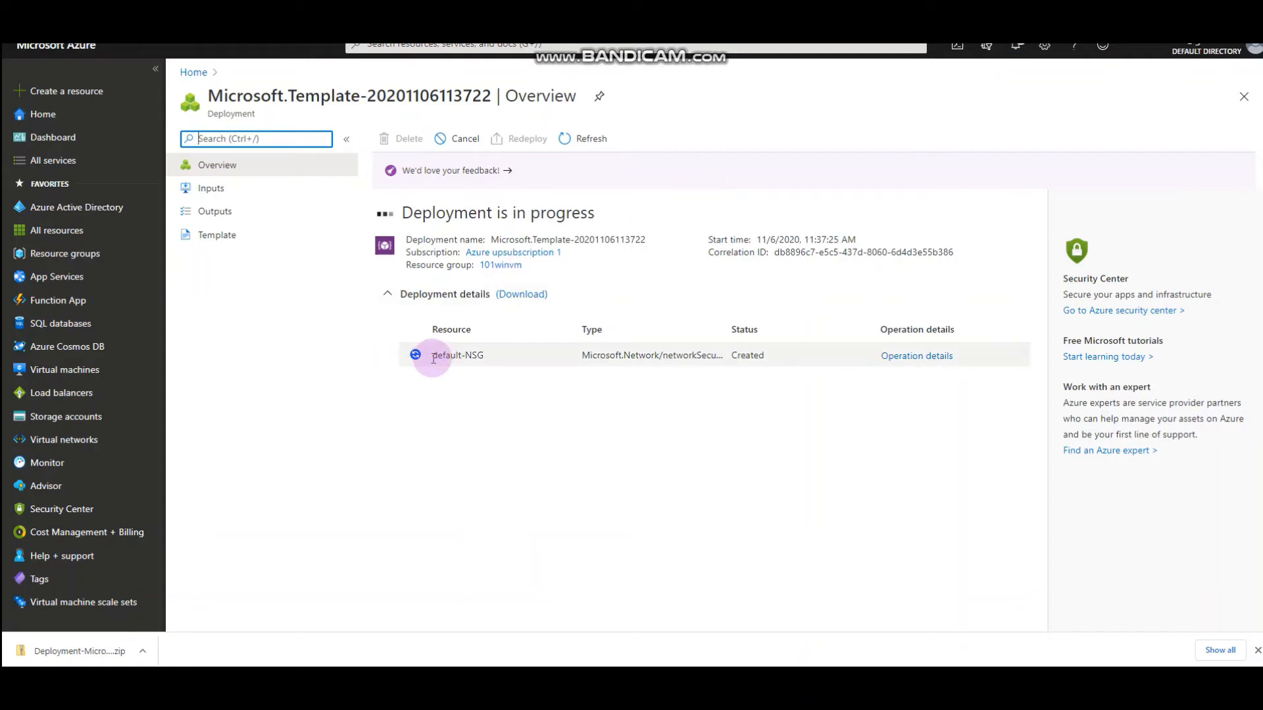
Monitor the resources listed in the deployment details until the deployment finishes.
{"action": "left_click_drag", "start_coordinate": [433, 358], "coordinate": [510, 346]}
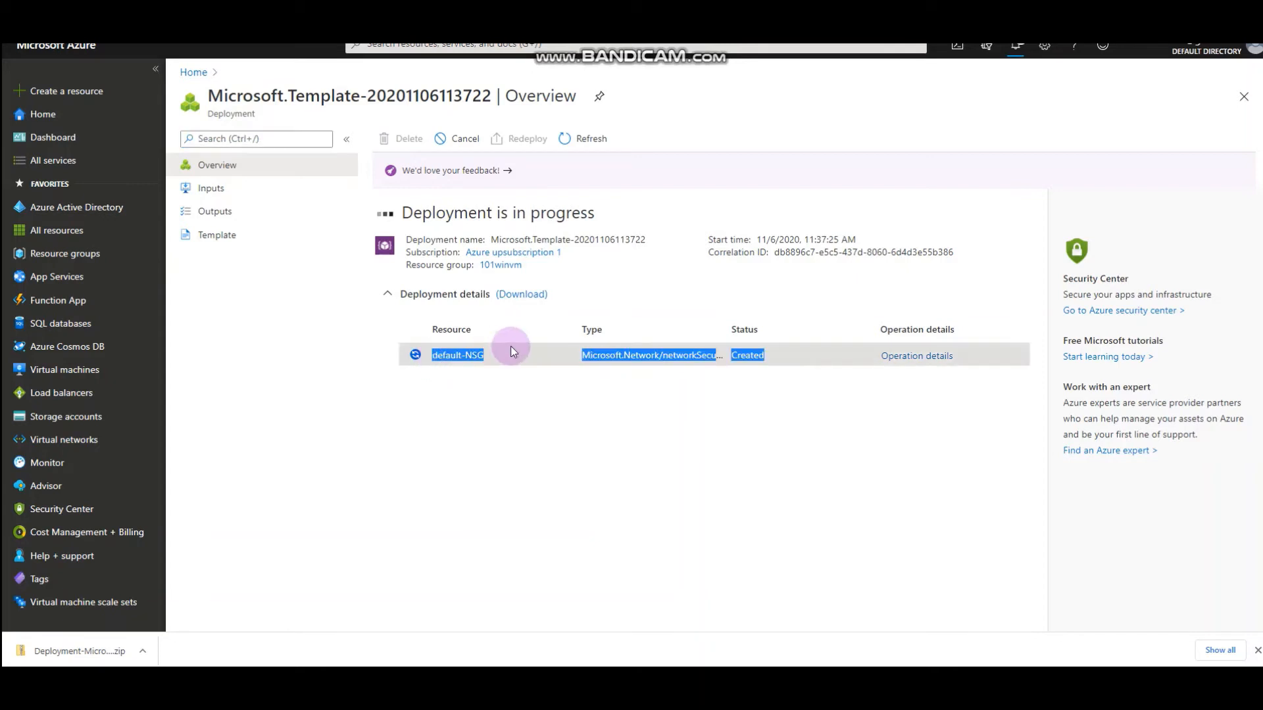
{"action": "left_click", "coordinate": [511, 346]}
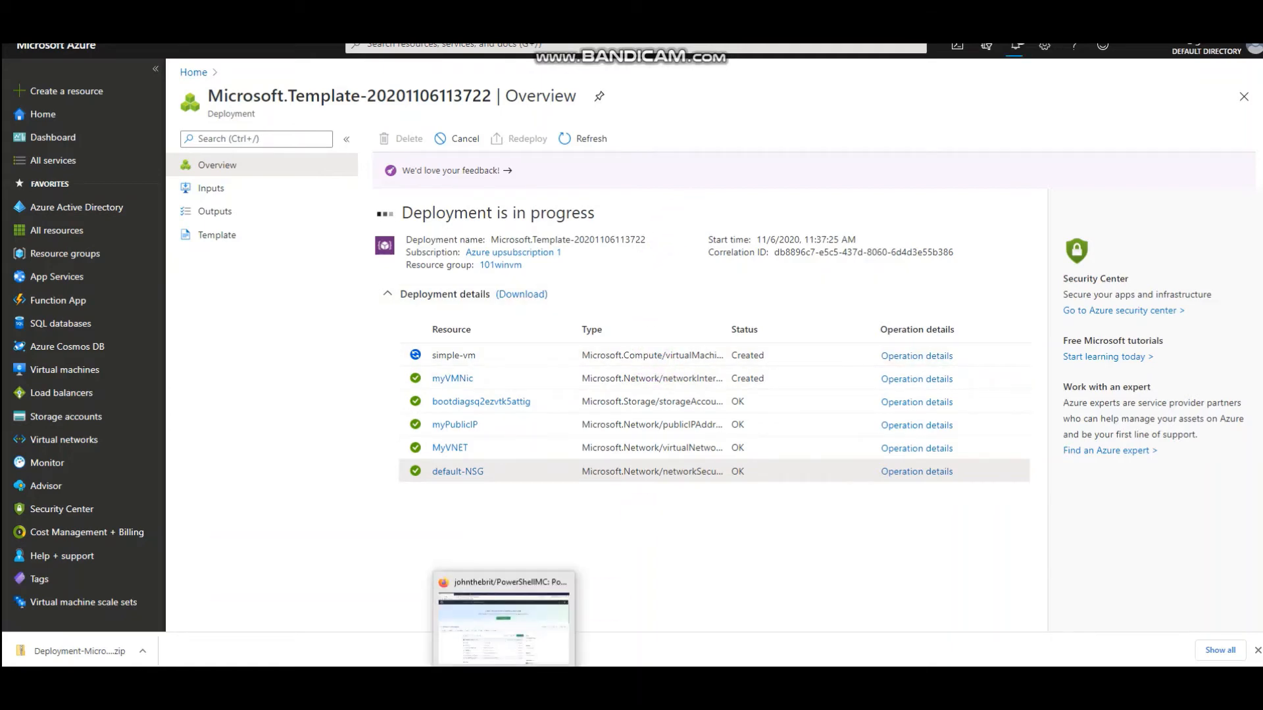
{"action": "mouse_move", "coordinate": [622, 614]}
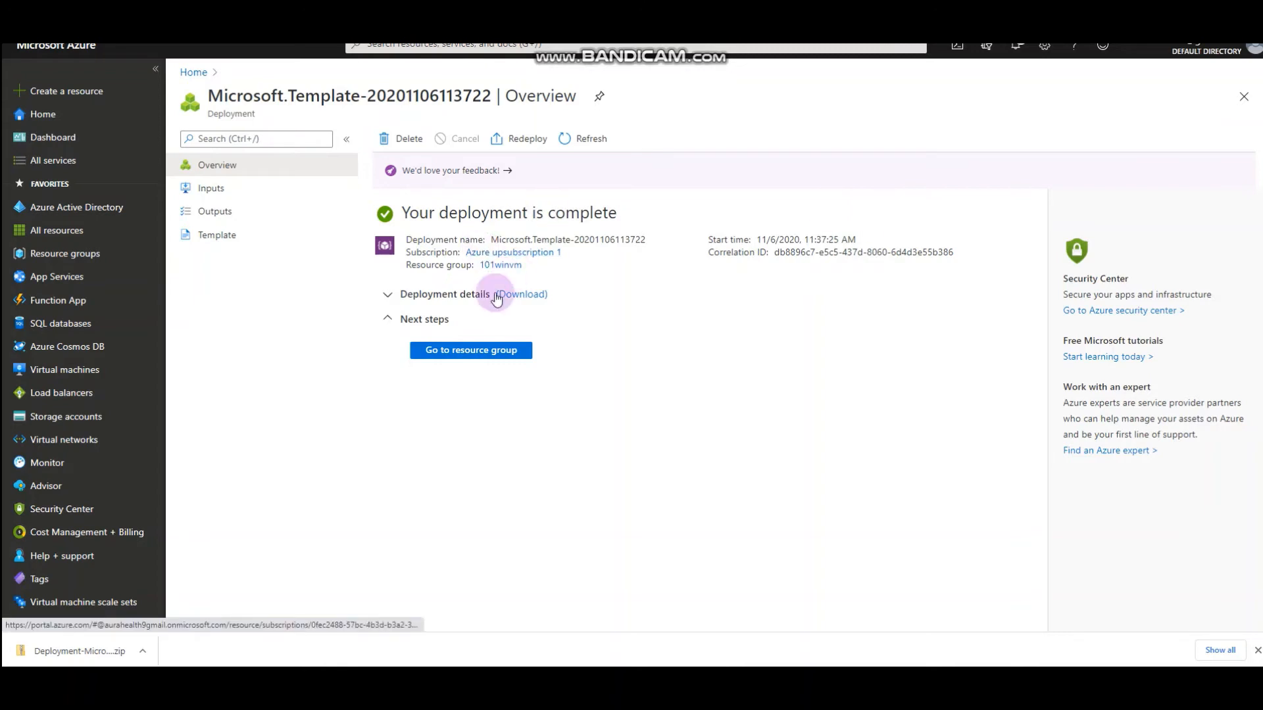
Open the completed deployment's template and examine its admin username, admin password, DNS label and public IP parameter definitions.
{"action": "left_click", "coordinate": [226, 238]}
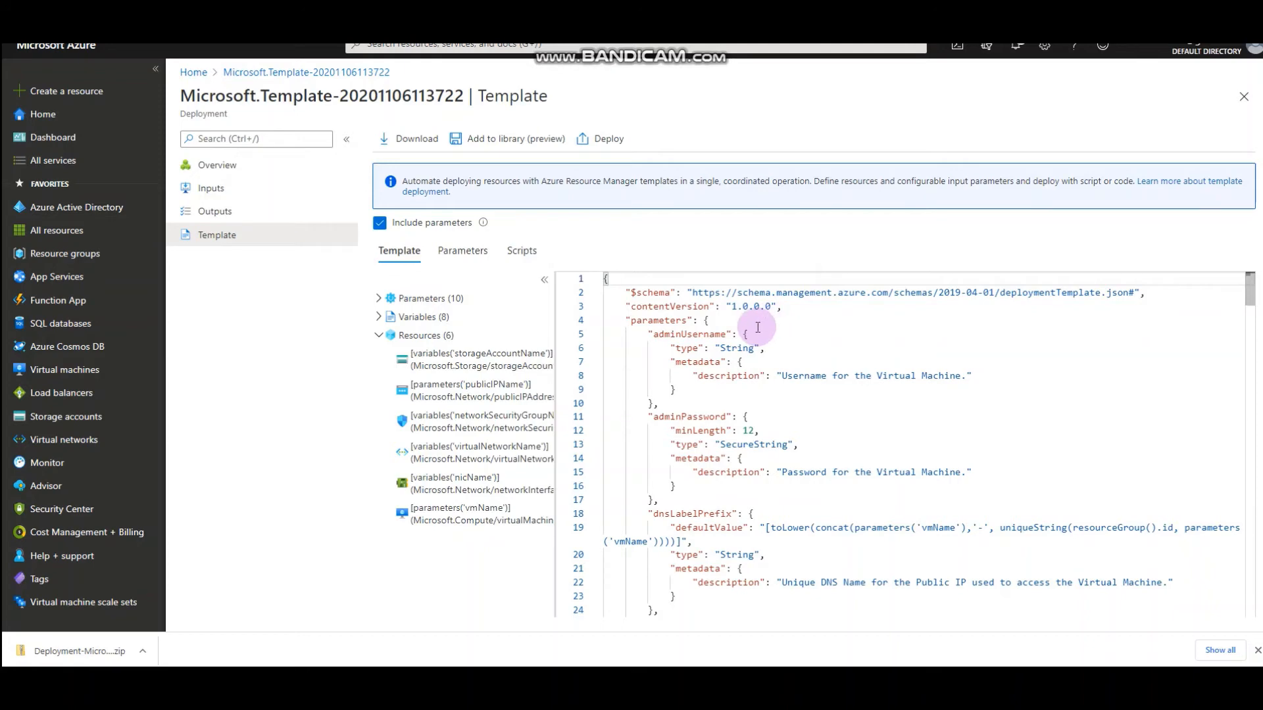
{"action": "scroll", "coordinate": [857, 382], "scroll_direction": "down", "scroll_amount": 3}
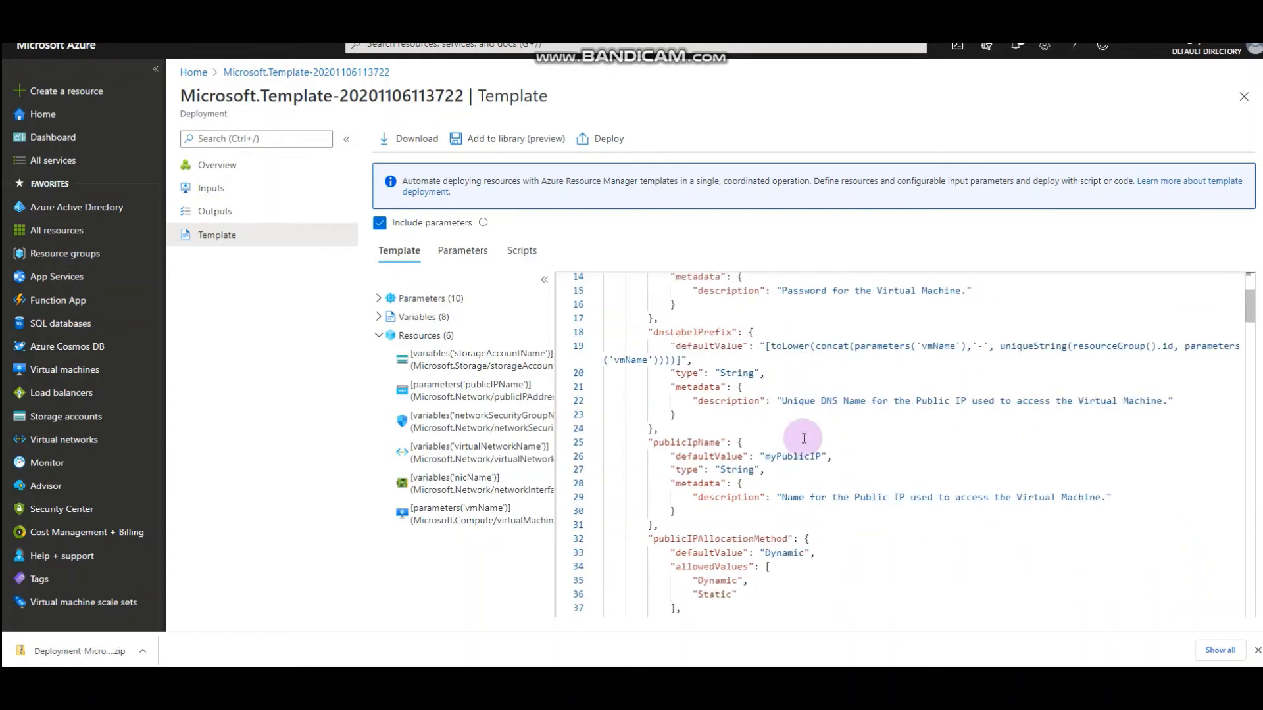
{"action": "scroll", "coordinate": [882, 421], "scroll_direction": "up", "scroll_amount": 3}
{"action": "scroll", "coordinate": [882, 421], "scroll_direction": "down", "scroll_amount": 2}
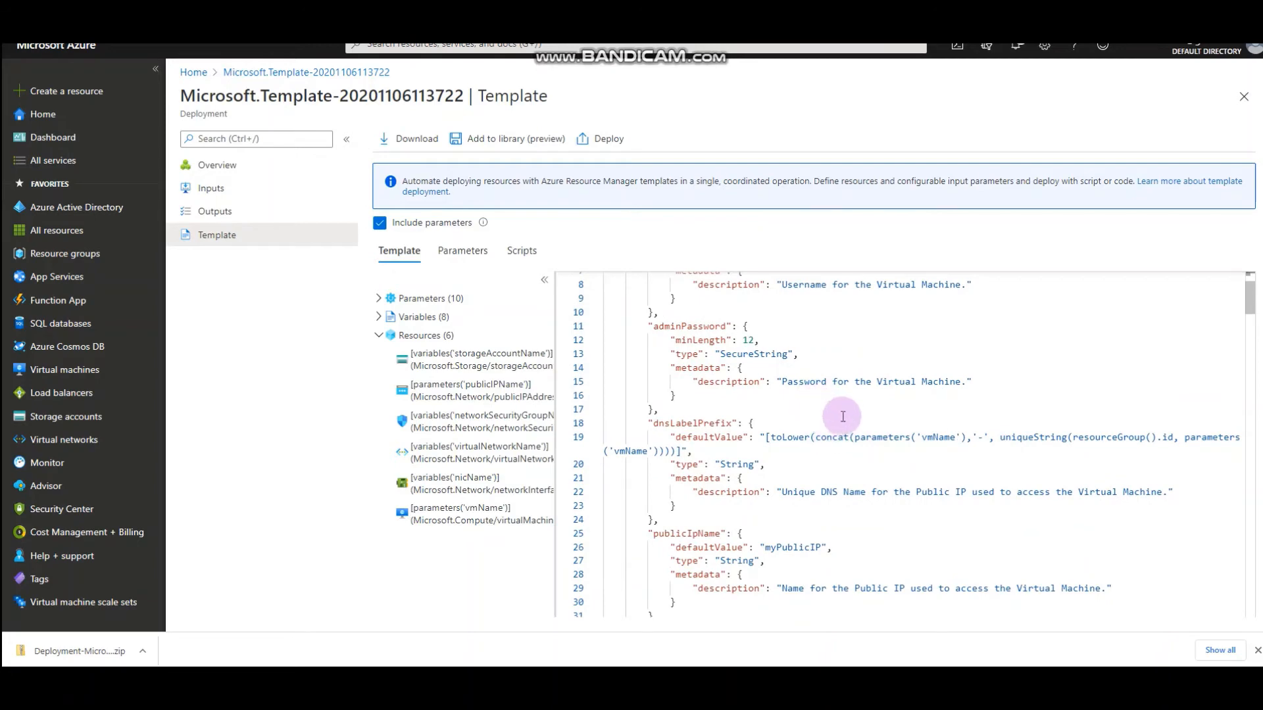
{"action": "scroll", "coordinate": [818, 411], "scroll_direction": "down", "scroll_amount": 1}
{"action": "scroll", "coordinate": [791, 443], "scroll_direction": "down", "scroll_amount": 1}
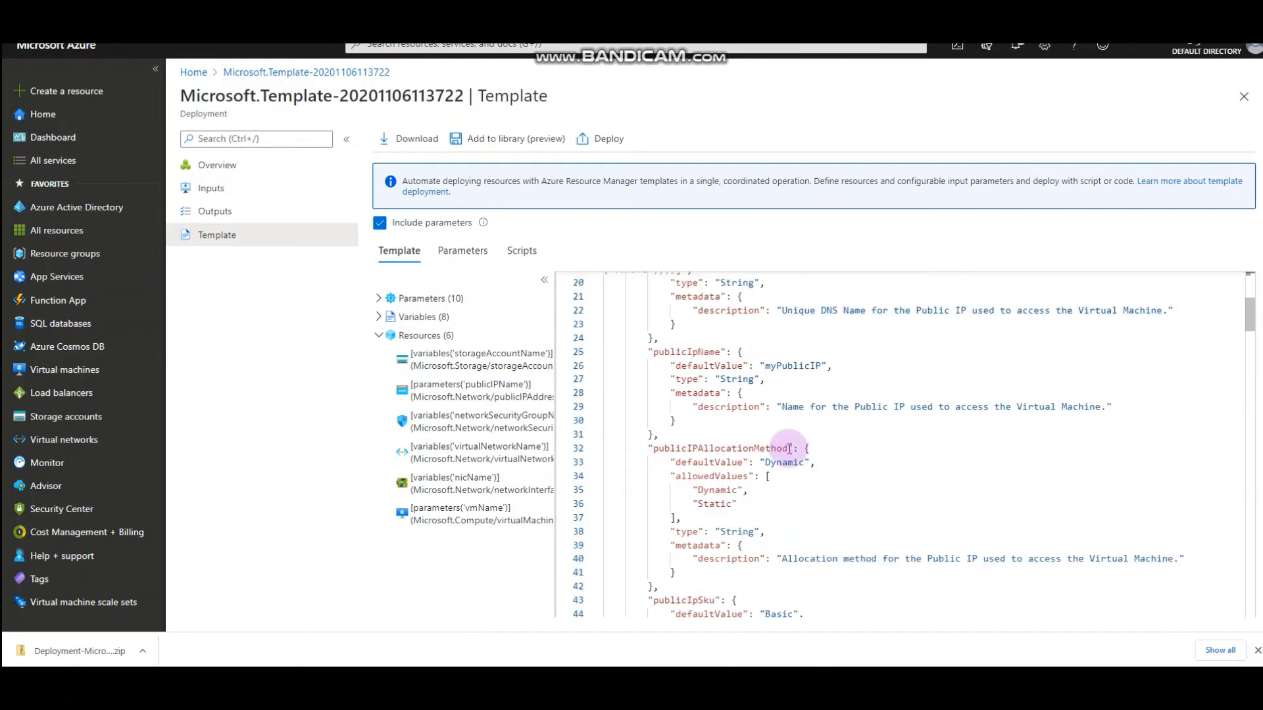
{"action": "scroll", "coordinate": [789, 449], "scroll_direction": "down", "scroll_amount": 3}
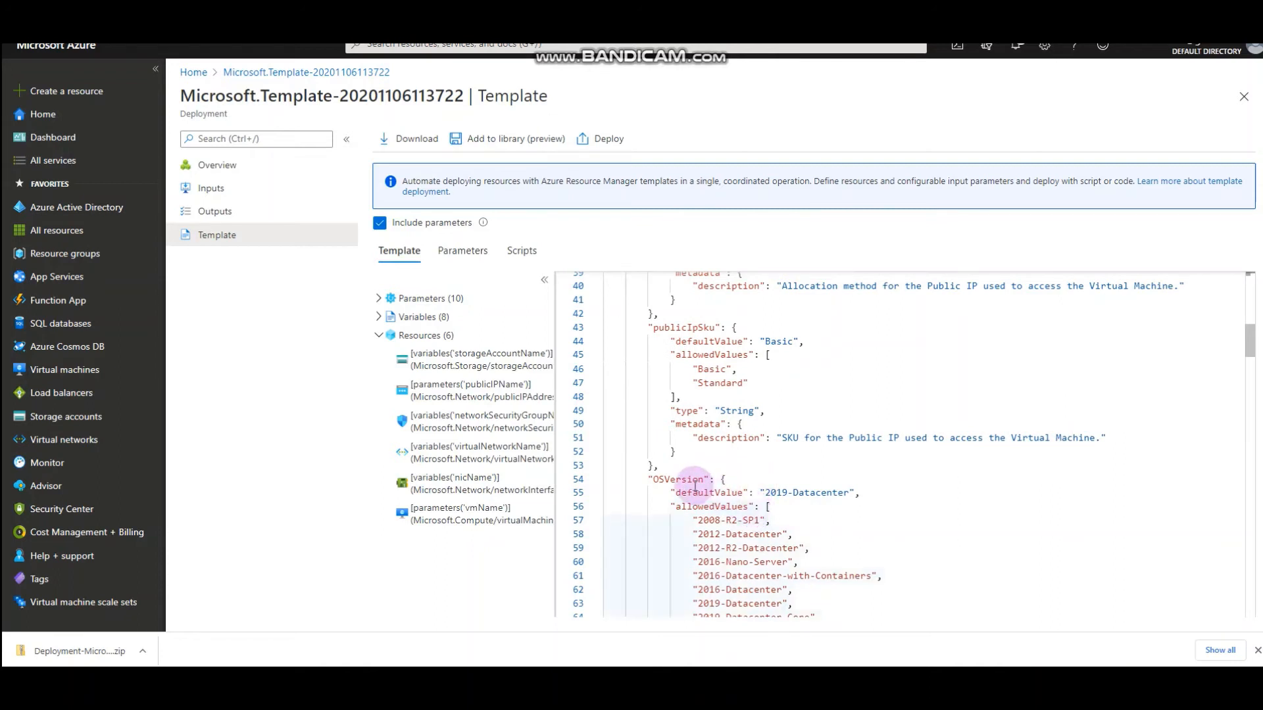
Examine the allowed values of the OSVersion parameter in the template, highlighting the whole list and the 2019-Datacenter entry.
{"action": "left_click_drag", "start_coordinate": [677, 508], "coordinate": [738, 508]}
{"action": "left_click", "coordinate": [751, 519]}
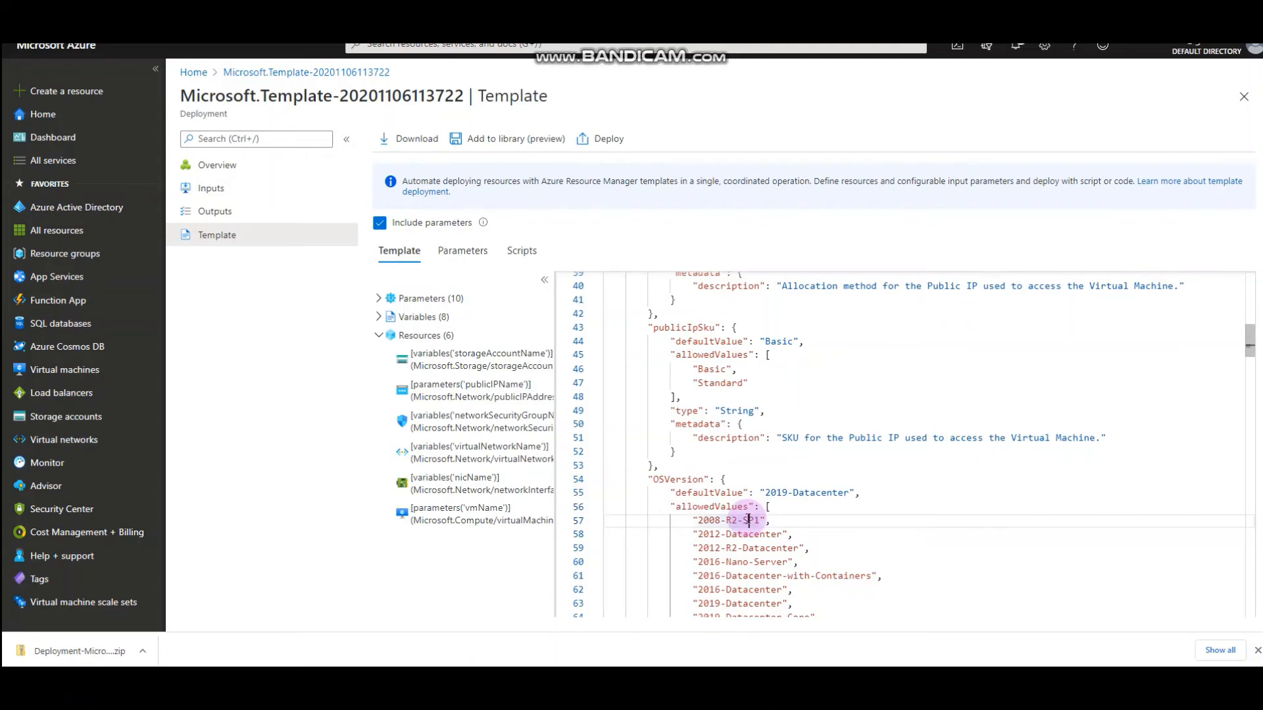
{"action": "scroll", "coordinate": [749, 516], "scroll_direction": "down", "scroll_amount": 3}
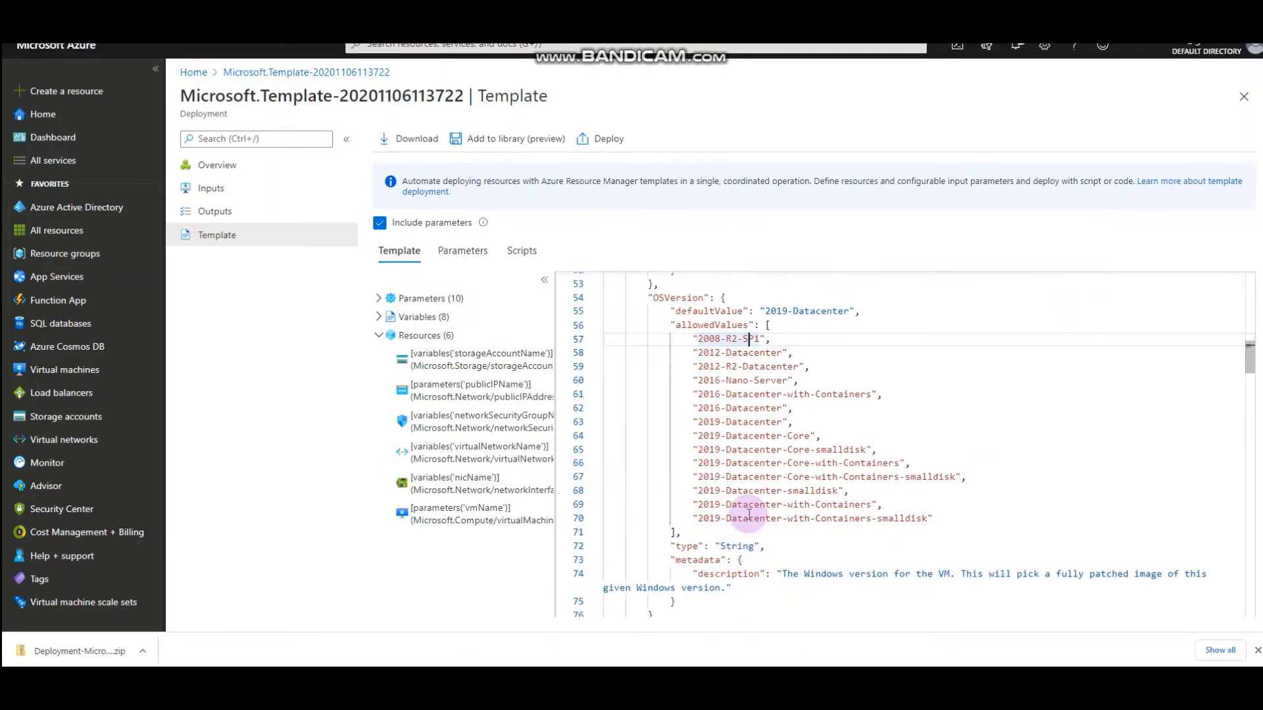
{"action": "left_click_drag", "start_coordinate": [932, 521], "coordinate": [923, 519]}
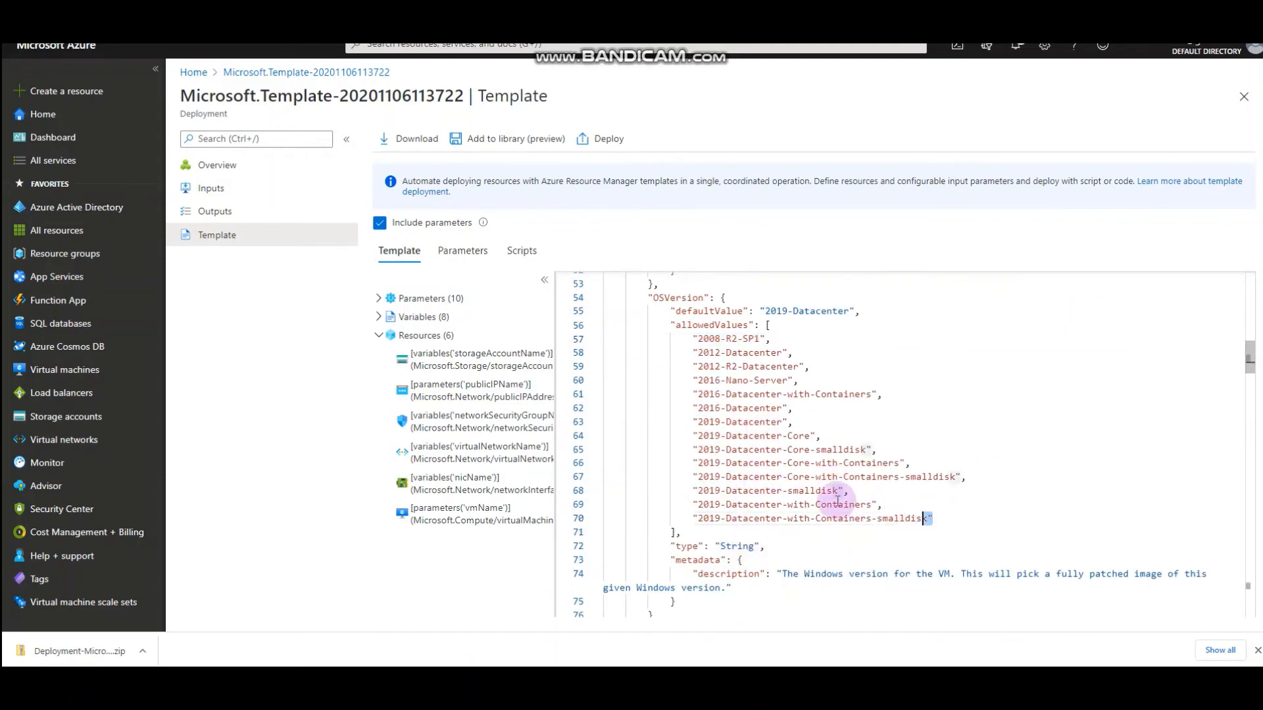
{"action": "left_click_drag", "start_coordinate": [837, 502], "coordinate": [694, 352]}
{"action": "scroll", "coordinate": [740, 446], "scroll_direction": "down", "scroll_amount": 2}
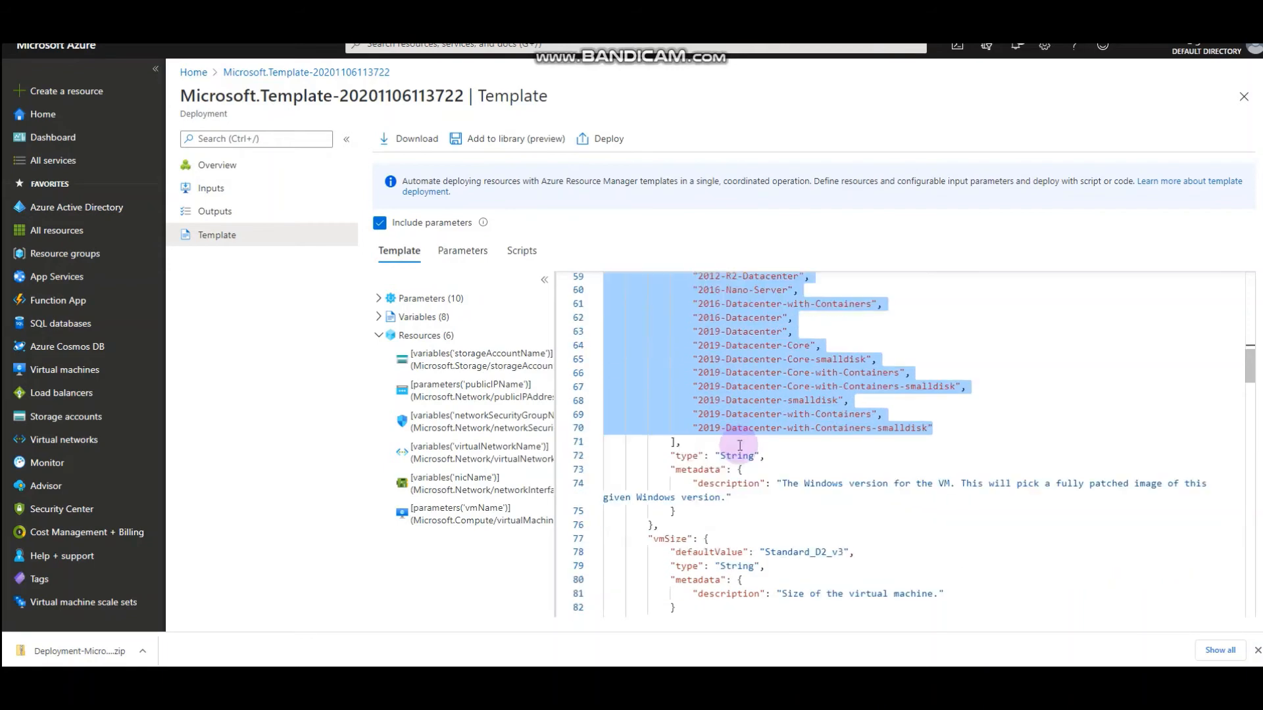
{"action": "scroll", "coordinate": [740, 445], "scroll_direction": "up", "scroll_amount": 2}
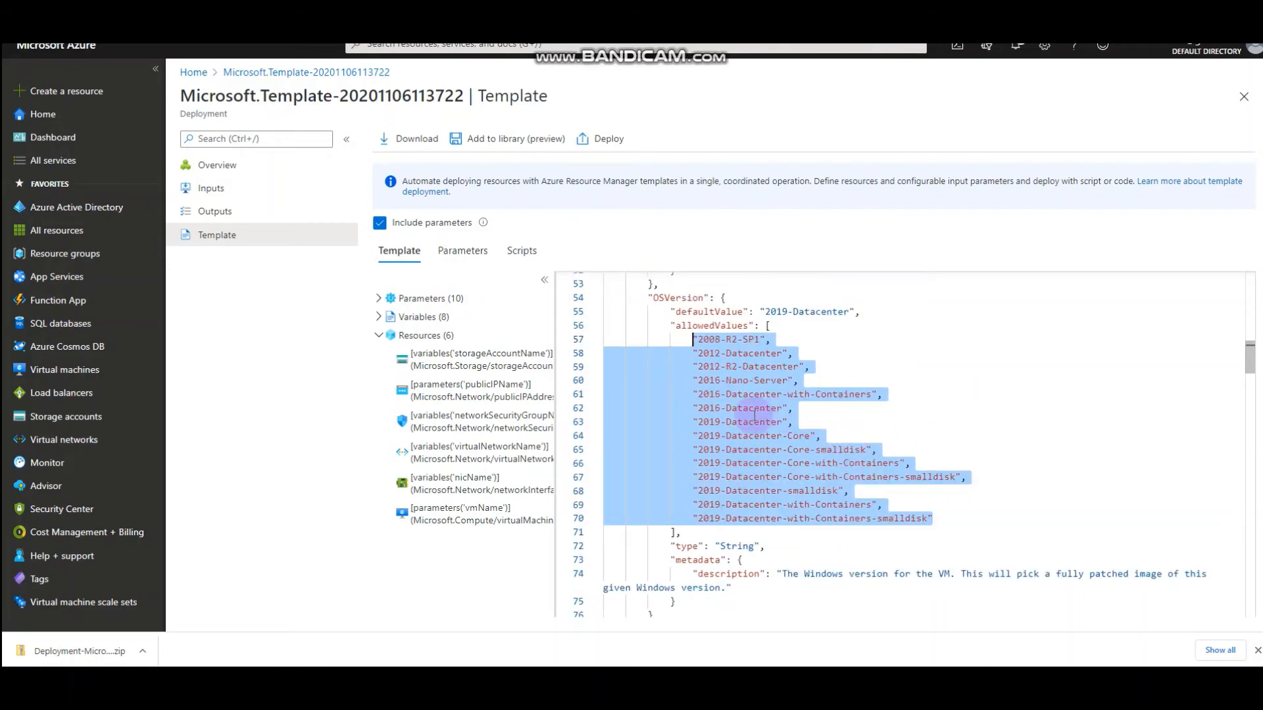
{"action": "left_click", "coordinate": [722, 423]}
{"action": "left_click_drag", "start_coordinate": [694, 423], "coordinate": [755, 423]}
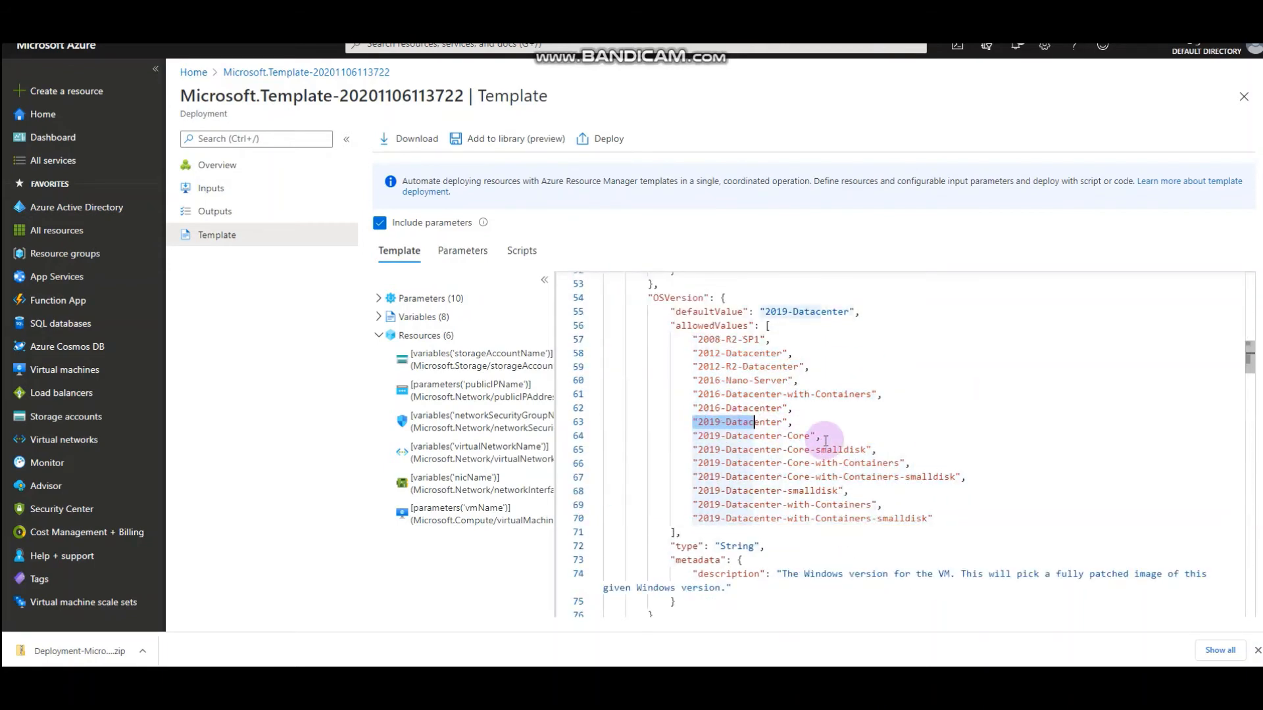
Examine the template's vmSize default, location, VM name, variables and resource definitions, plus the deployment's parameter values file.
{"action": "scroll", "coordinate": [825, 441], "scroll_direction": "down", "scroll_amount": 4}
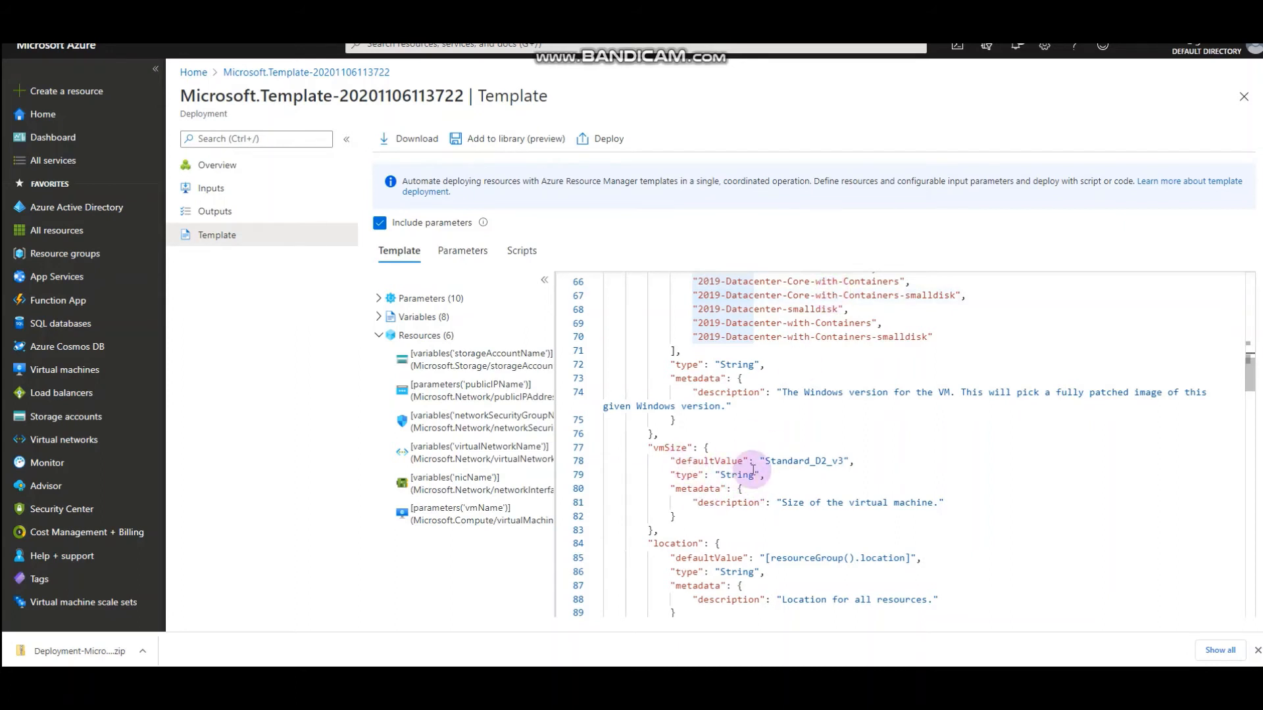
{"action": "left_click", "coordinate": [775, 462]}
{"action": "left_click_drag", "start_coordinate": [776, 462], "coordinate": [833, 462]}
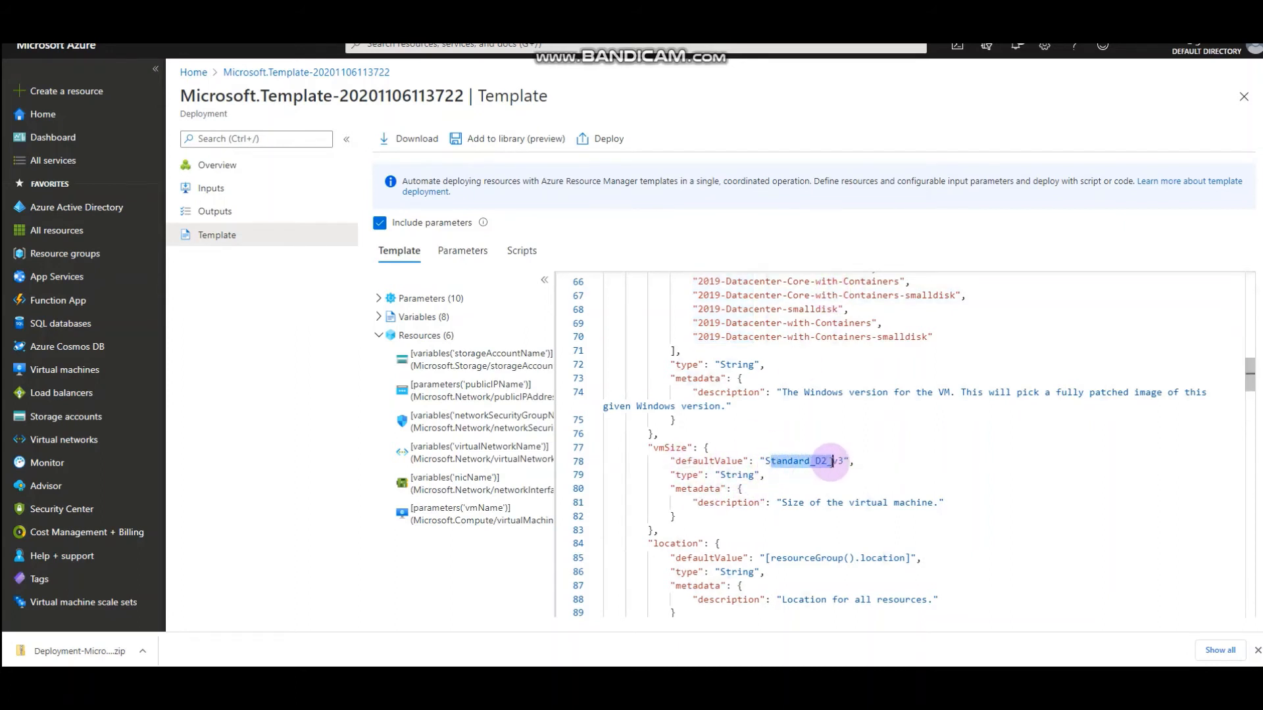
{"action": "scroll", "coordinate": [757, 523], "scroll_direction": "down", "scroll_amount": 5}
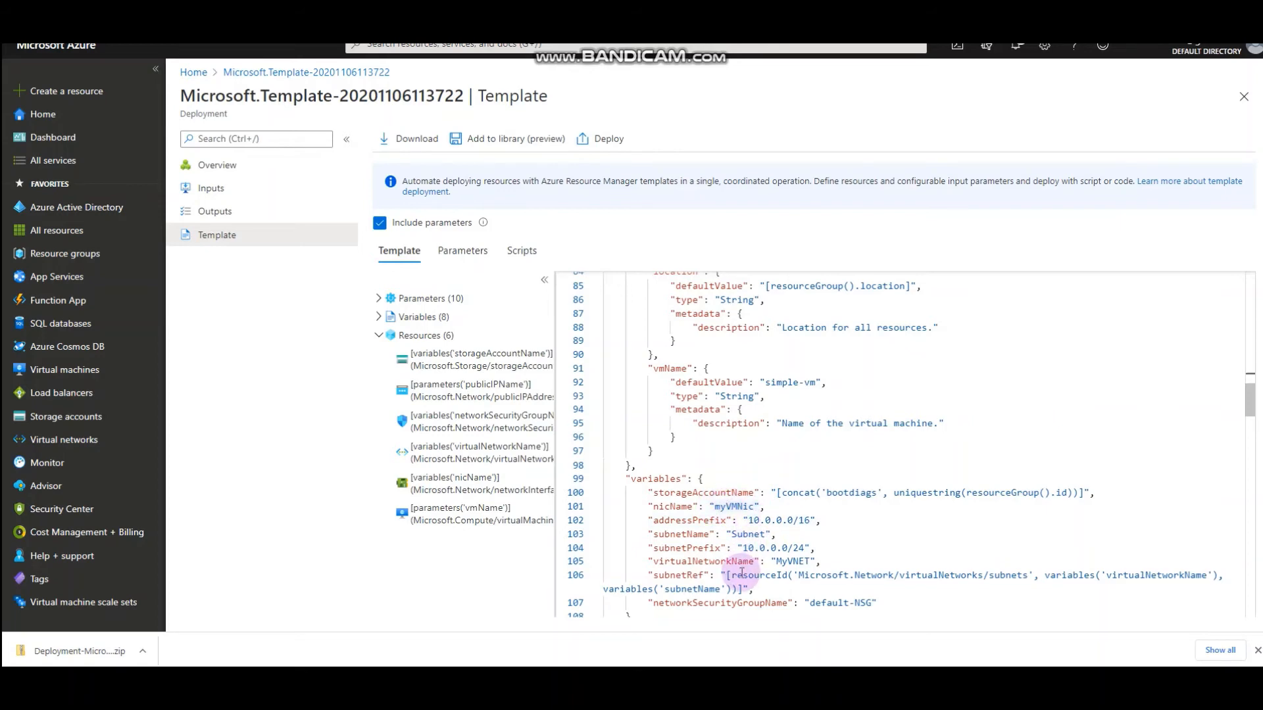
{"action": "scroll", "coordinate": [787, 564], "scroll_direction": "down", "scroll_amount": 5}
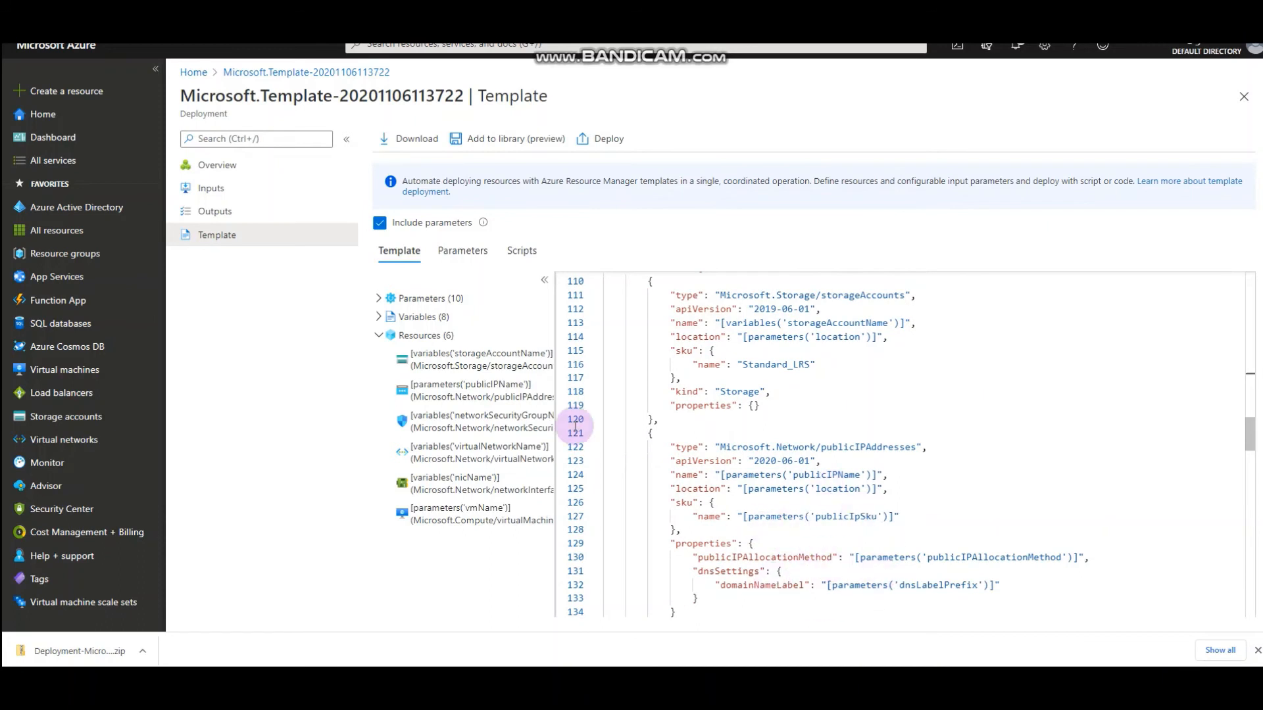
{"action": "left_click", "coordinate": [457, 261]}
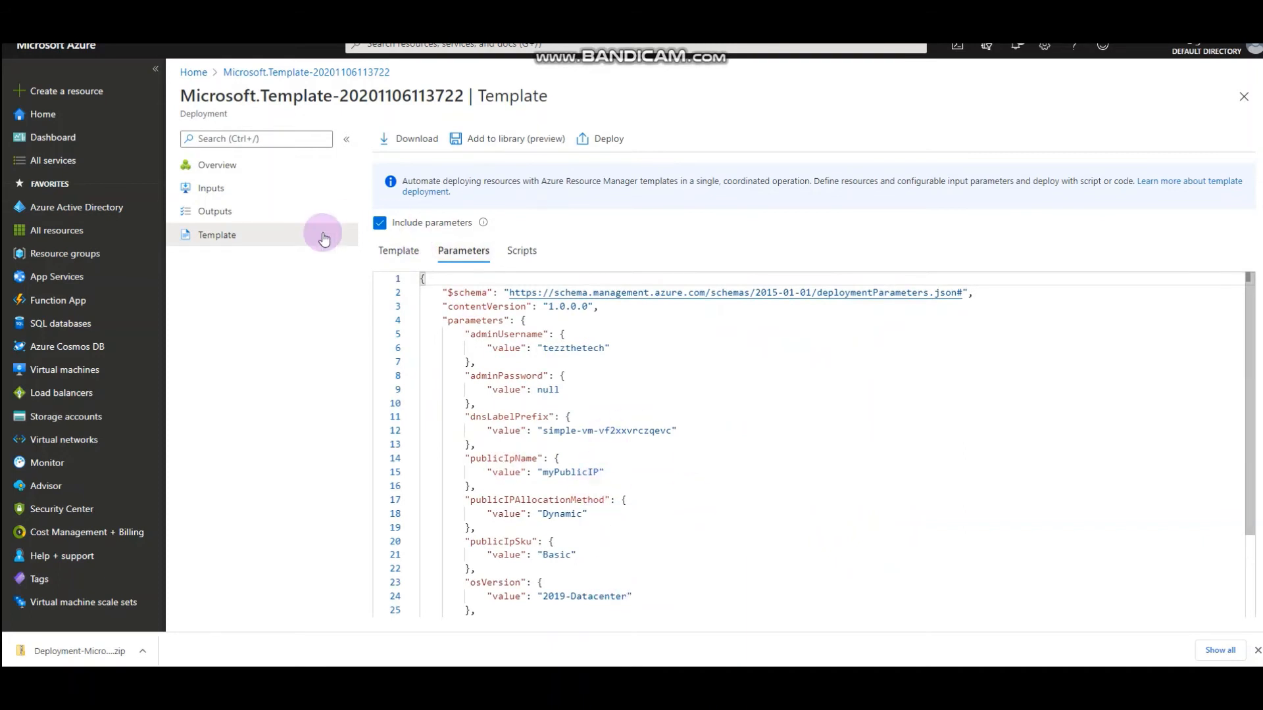
Go from the deployment overview to the 101winvm resource group and open simple-vm to check its location.
{"action": "left_click", "coordinate": [232, 166]}
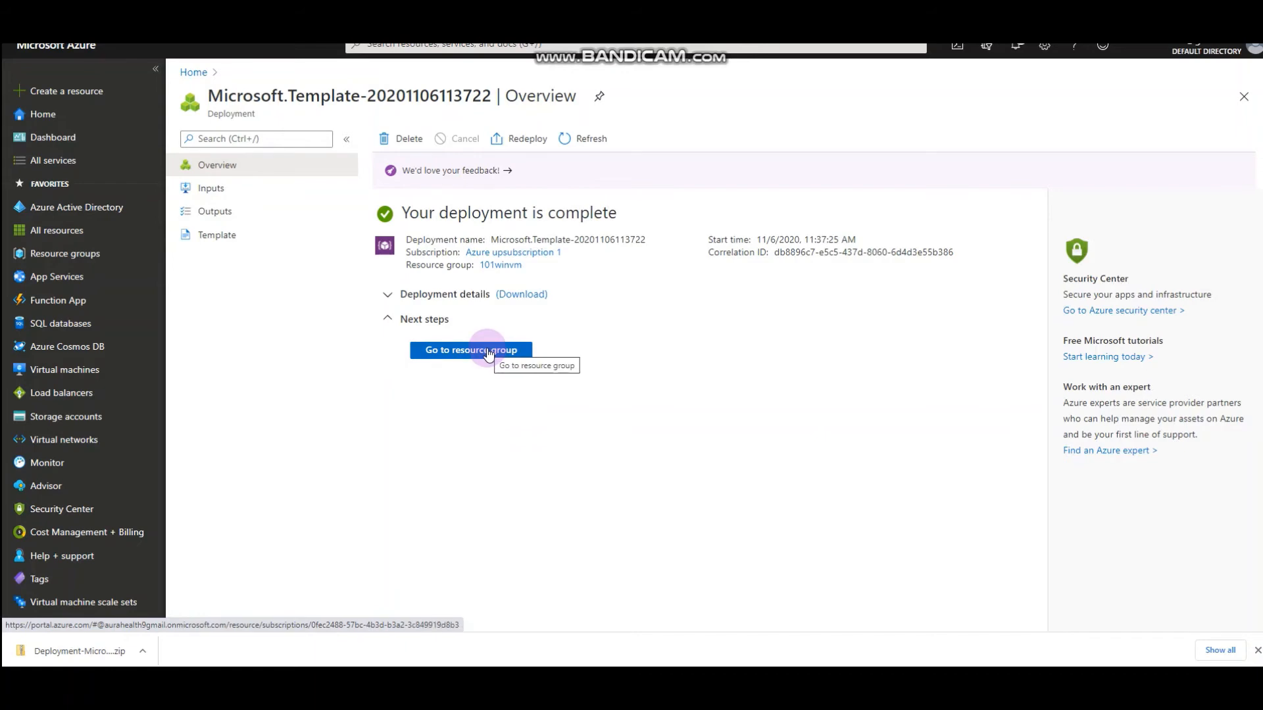
{"action": "left_click", "coordinate": [488, 351]}
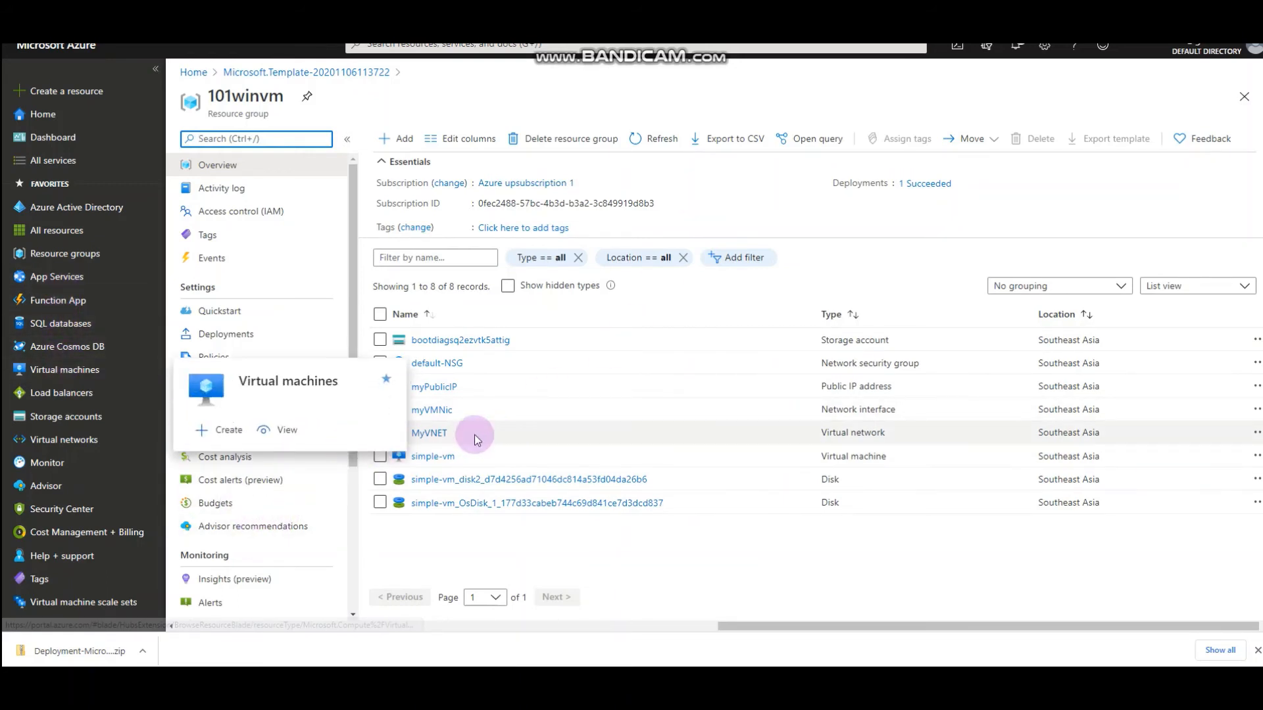
{"action": "left_click", "coordinate": [452, 455]}
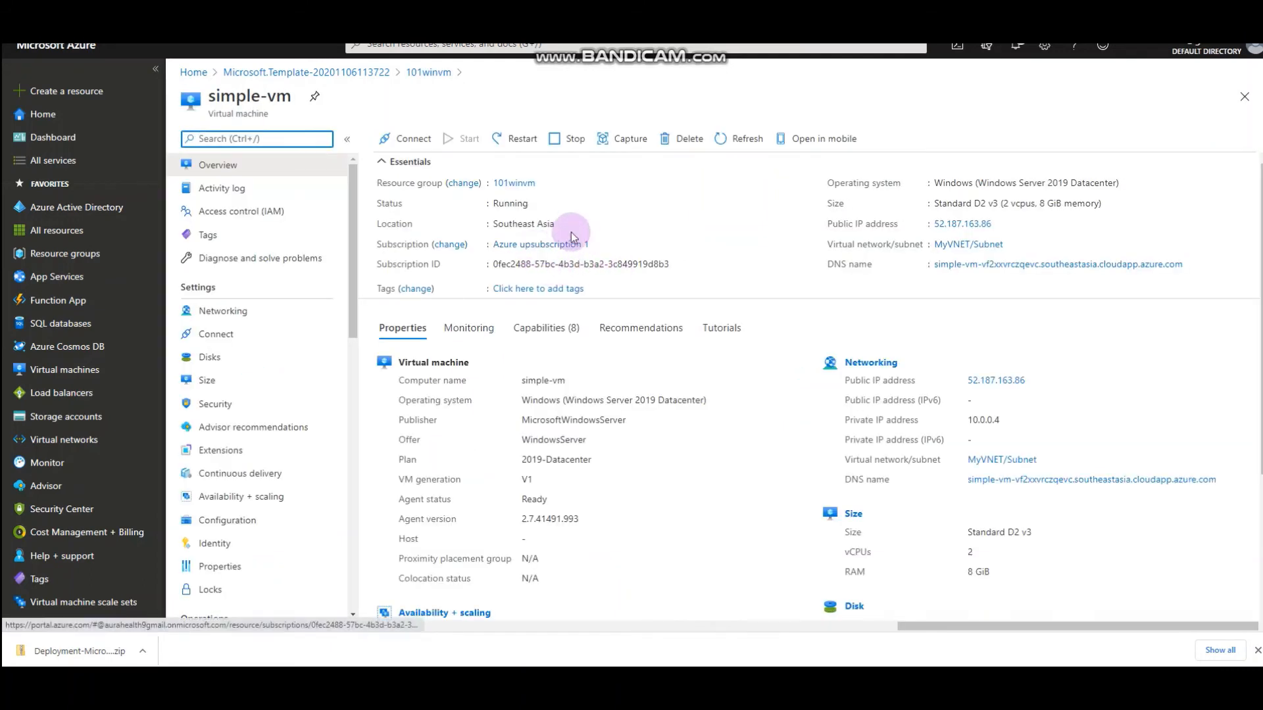
{"action": "left_click_drag", "start_coordinate": [555, 224], "coordinate": [492, 224]}
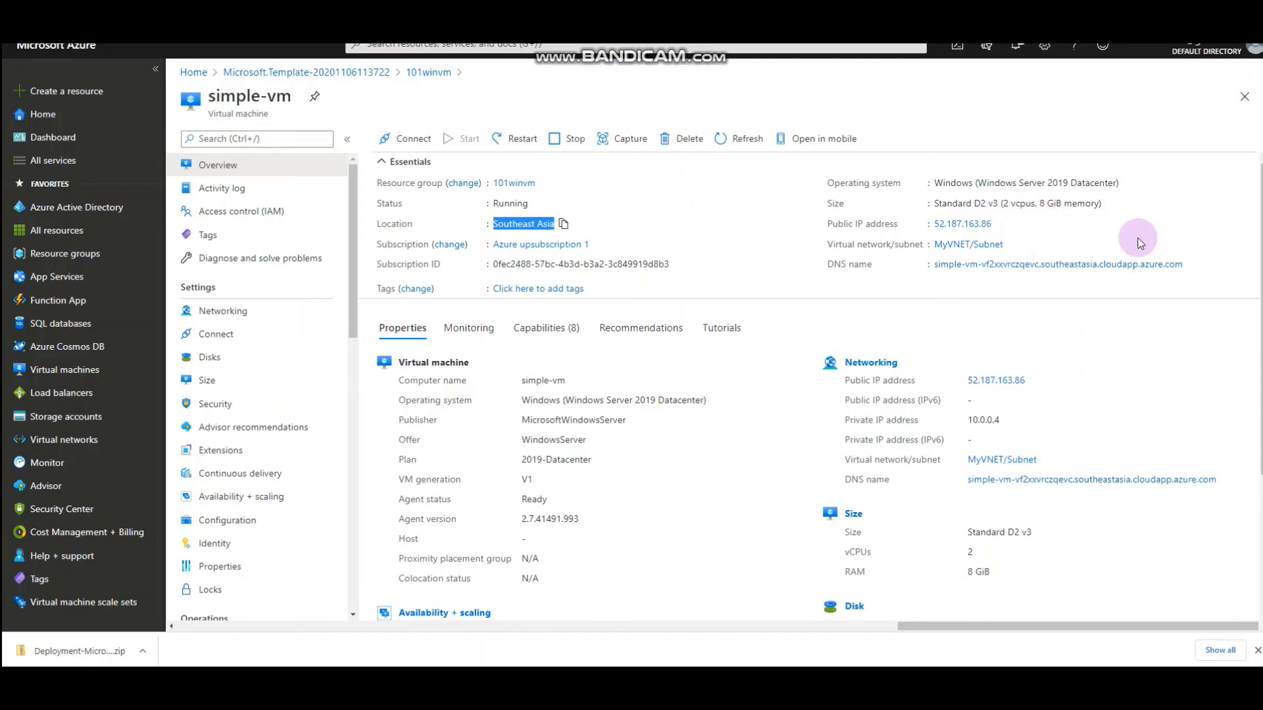
Download the RDP file for simple-vm, launch the remote desktop connection from it, and dismiss the credentials prompt.
{"action": "left_click", "coordinate": [413, 139]}
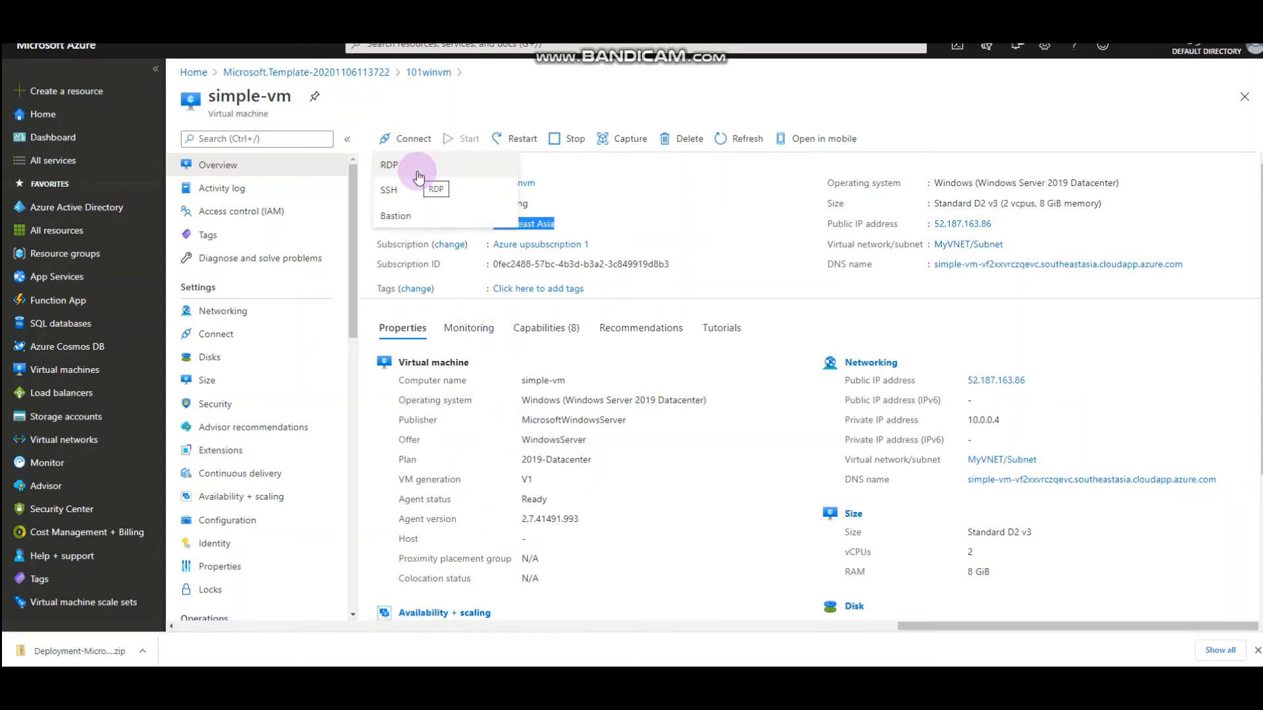
{"action": "left_click", "coordinate": [418, 177]}
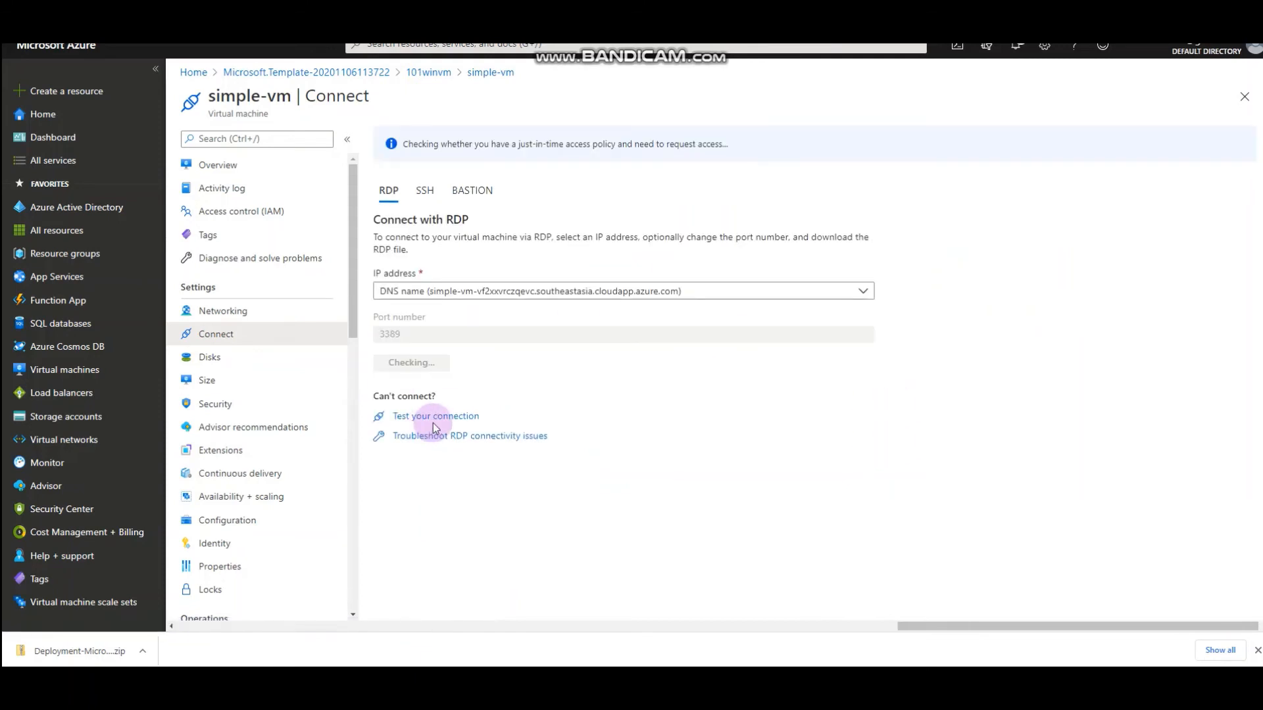
{"action": "left_click", "coordinate": [439, 367]}
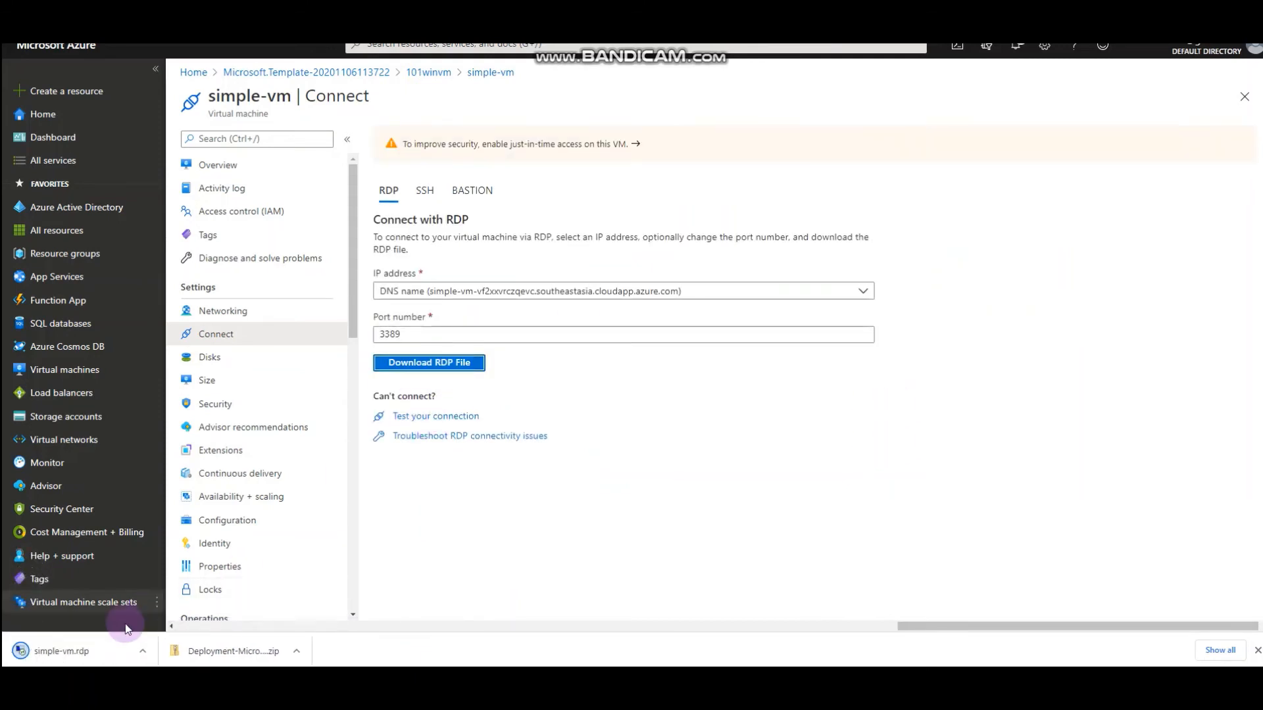
{"action": "left_click", "coordinate": [88, 649]}
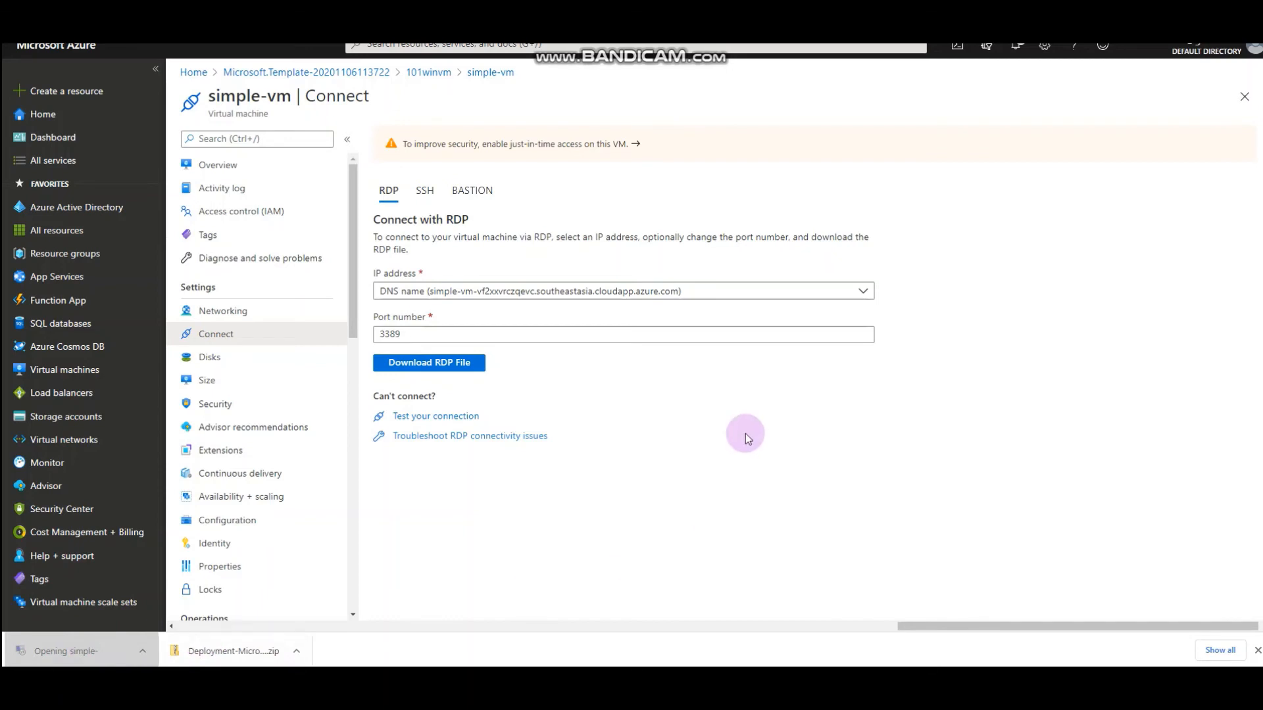
{"action": "left_click", "coordinate": [724, 400]}
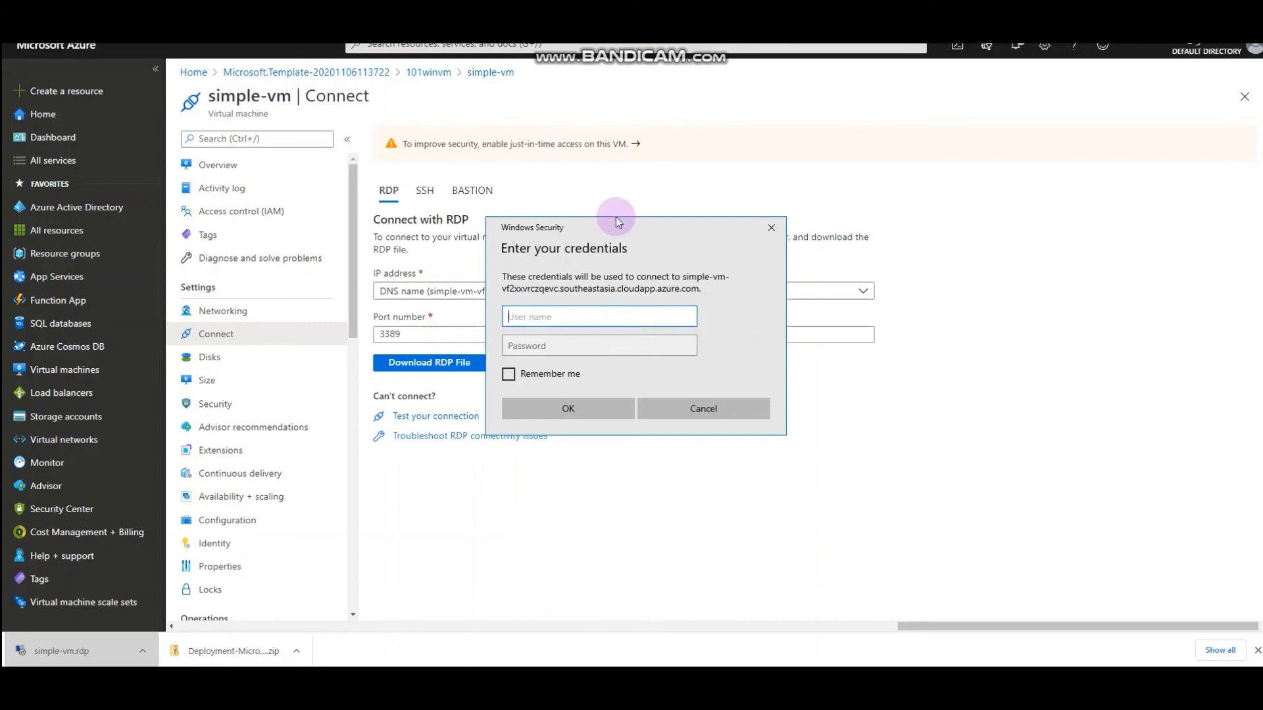
{"action": "left_click_drag", "start_coordinate": [615, 223], "coordinate": [911, 171]}
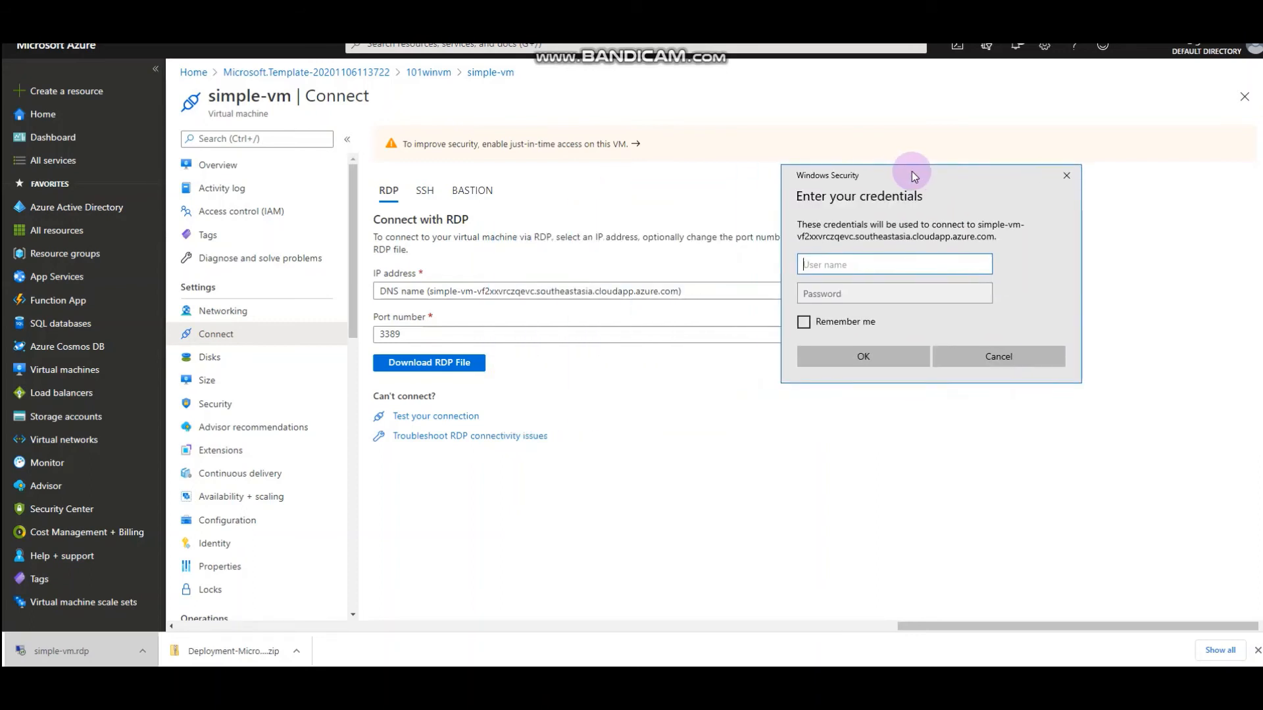
{"action": "left_click", "coordinate": [1068, 177]}
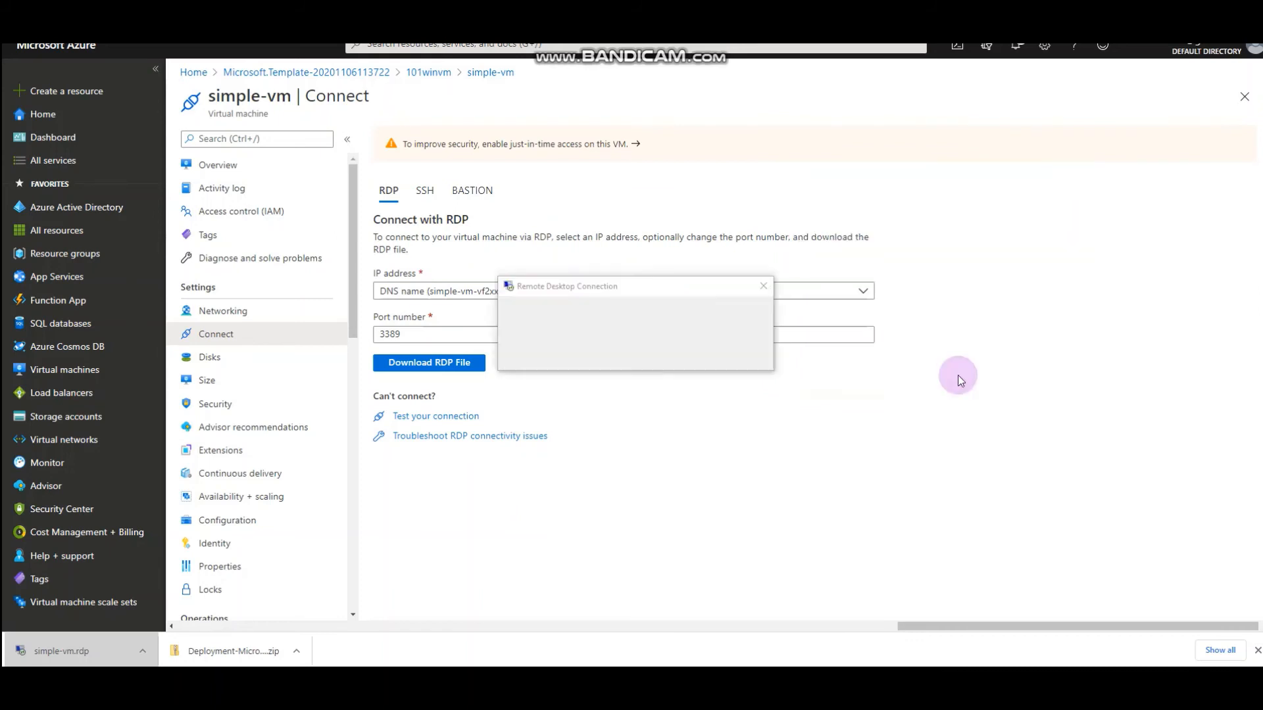
Examine the inbound port rules in simple-vm's networking settings and return to the VM overview.
{"action": "left_click", "coordinate": [252, 313]}
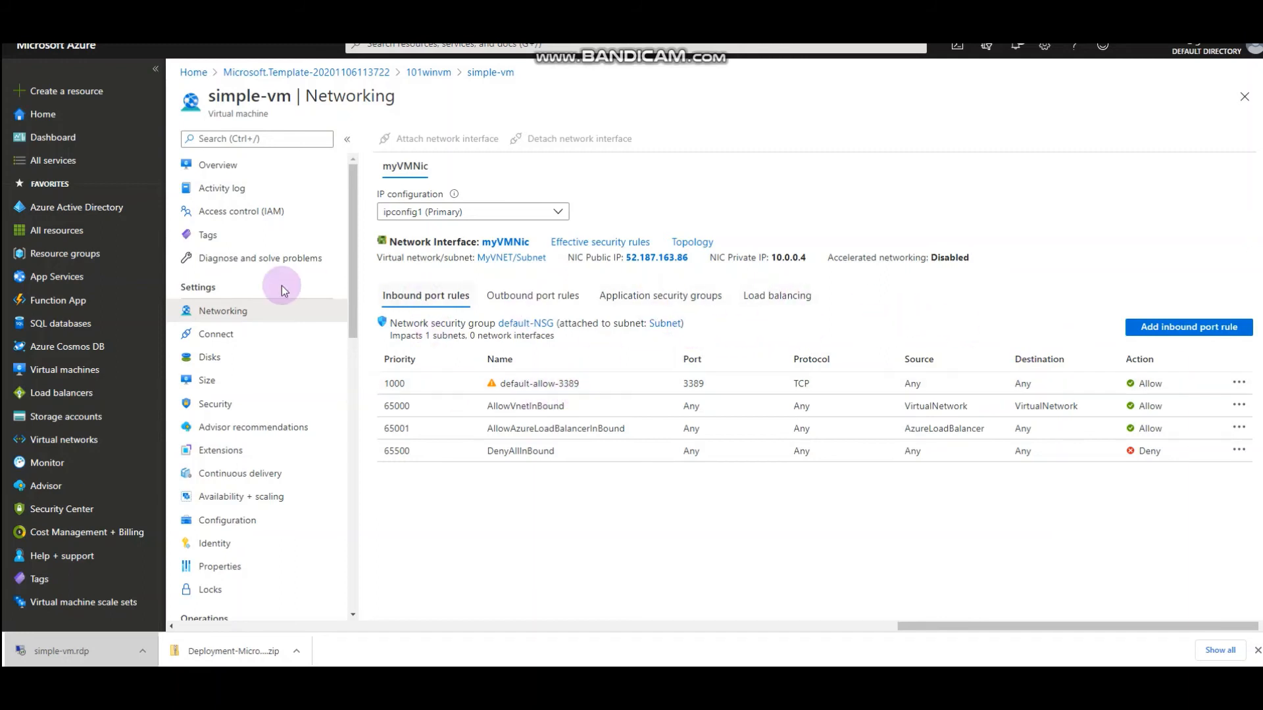
{"action": "left_click", "coordinate": [233, 172]}
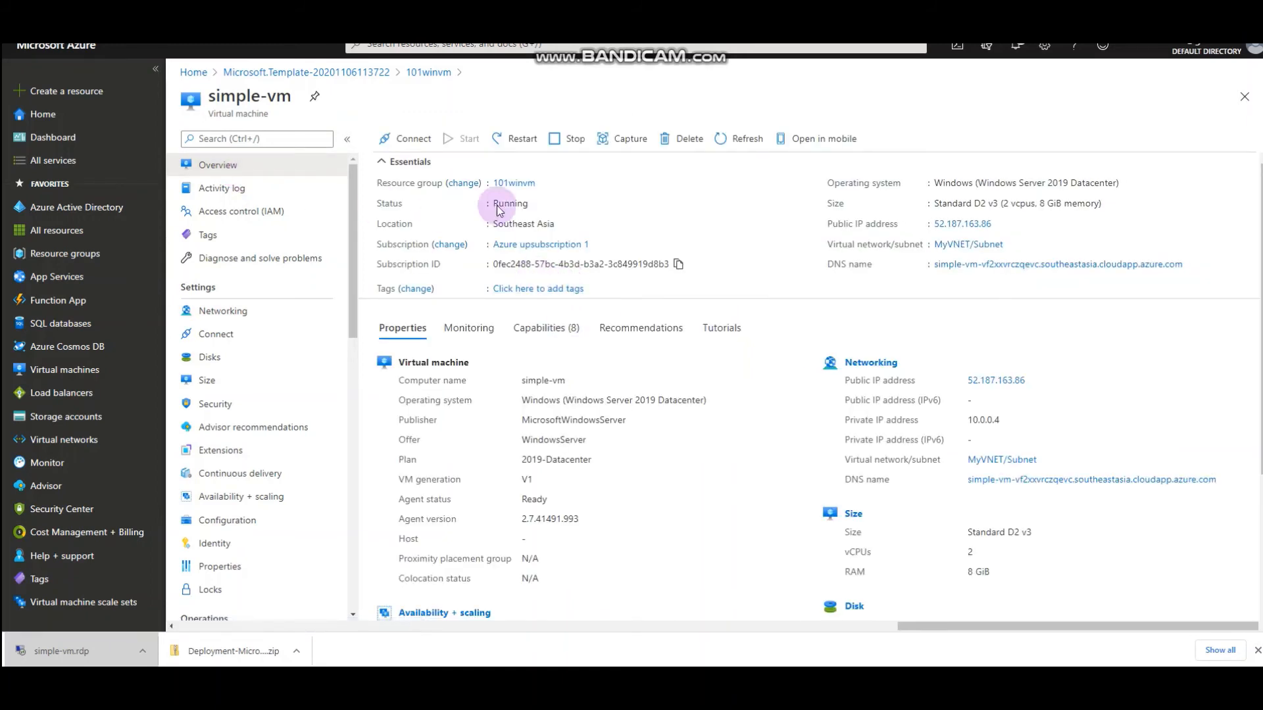
Open simple-vm's RDP connection page and launch the remote desktop connection from the downloaded simple-vm.rdp file.
{"action": "left_click", "coordinate": [411, 138]}
{"action": "left_click", "coordinate": [438, 166]}
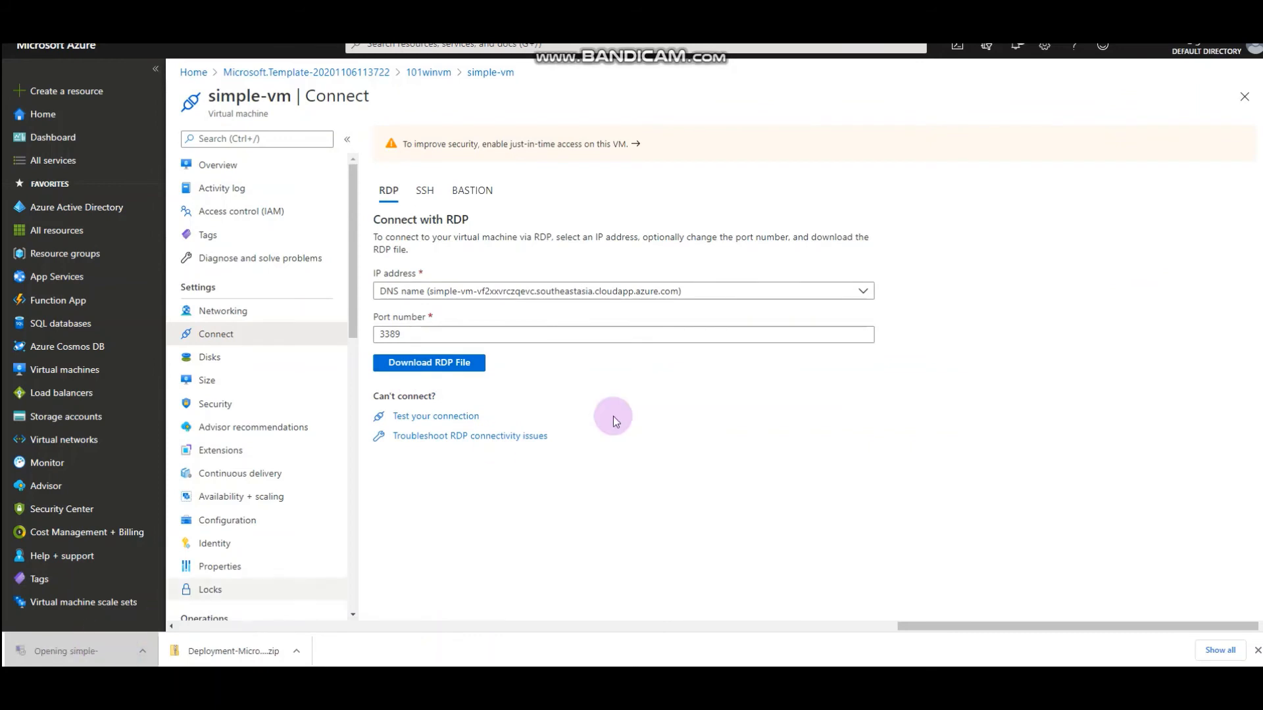
{"action": "left_click", "coordinate": [724, 403]}
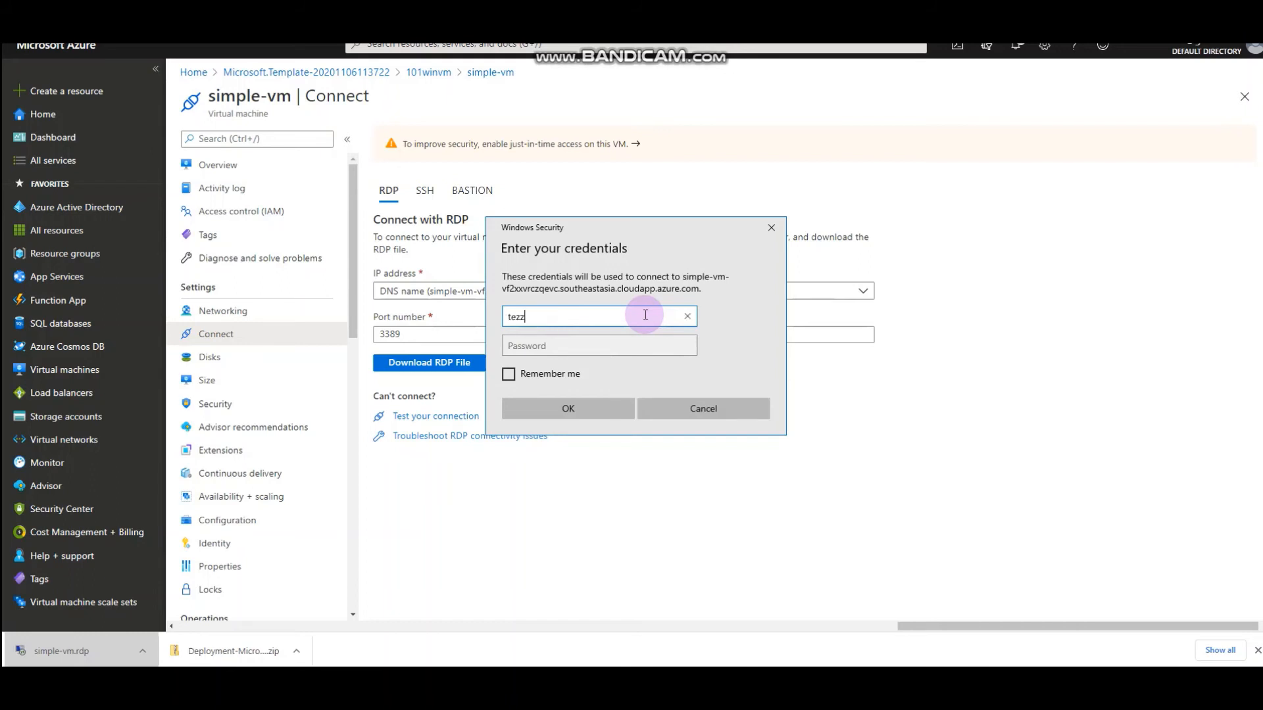
Sign in to the remote desktop session with the VM's administrator username and password, accepting the untrusted certificate.
{"action": "key", "text": "Tab"}
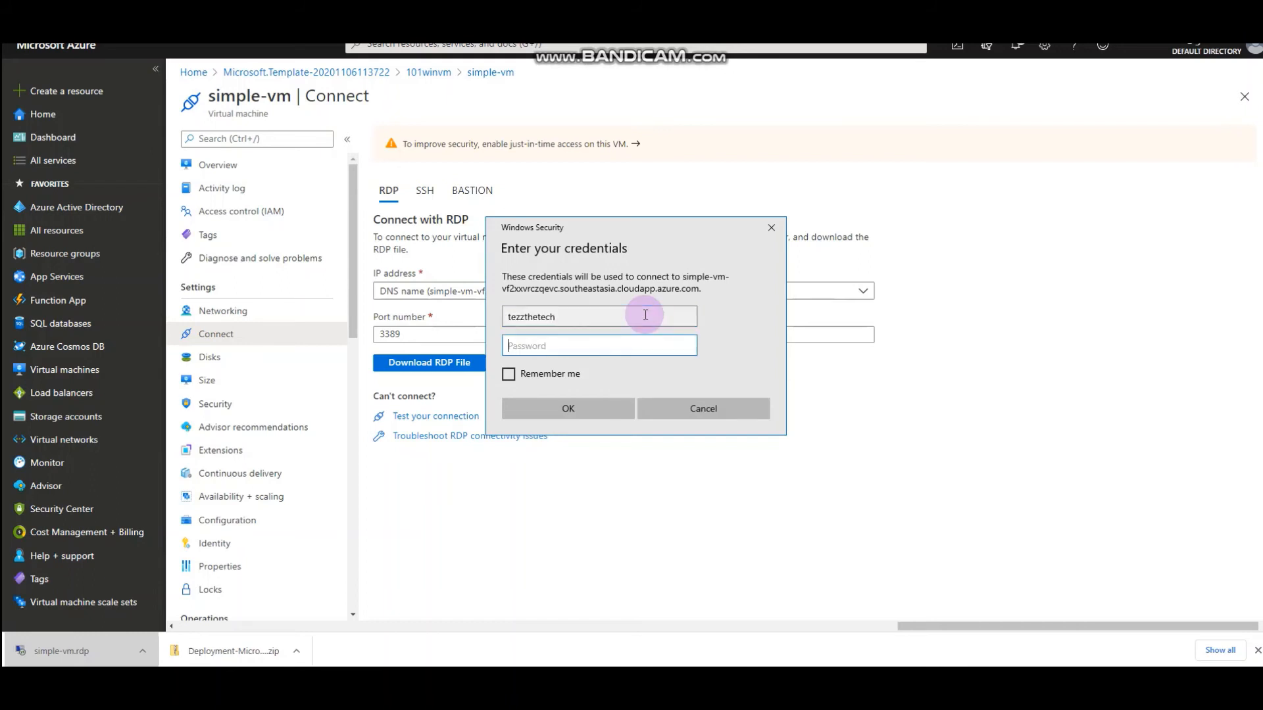
{"action": "type", "text": "••"}
{"action": "key", "text": "Return"}
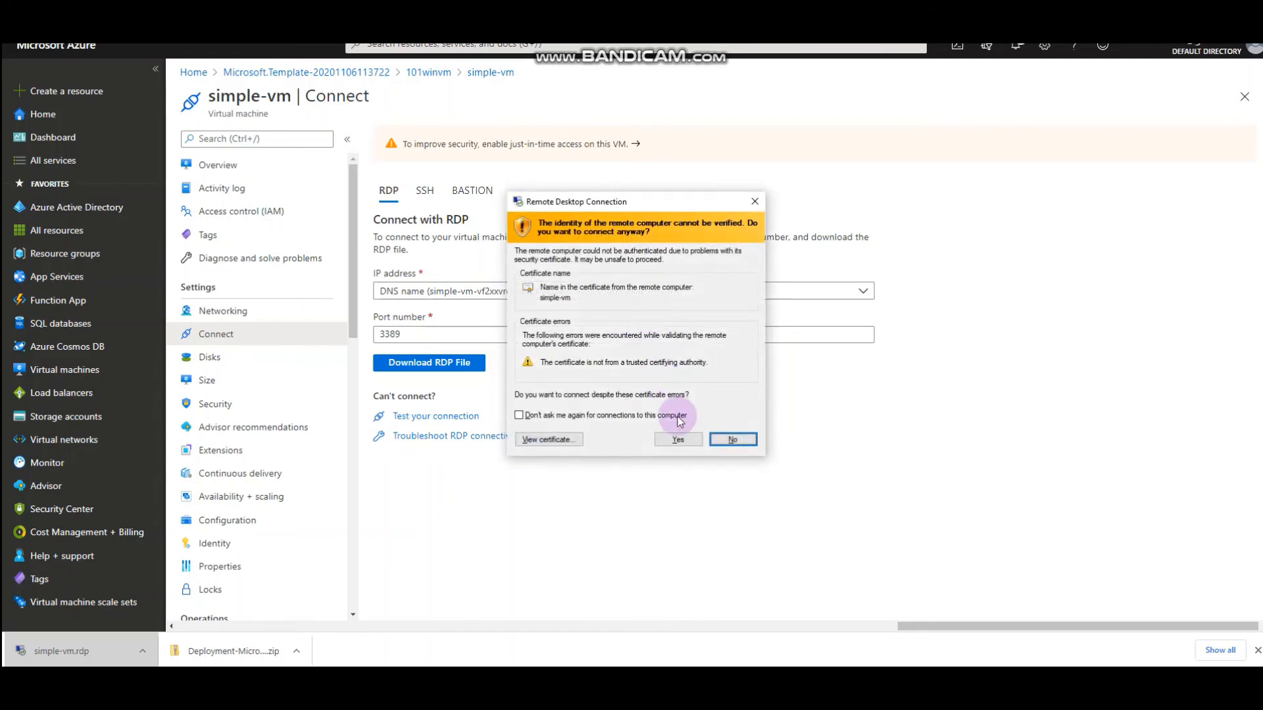
{"action": "left_click", "coordinate": [677, 440]}
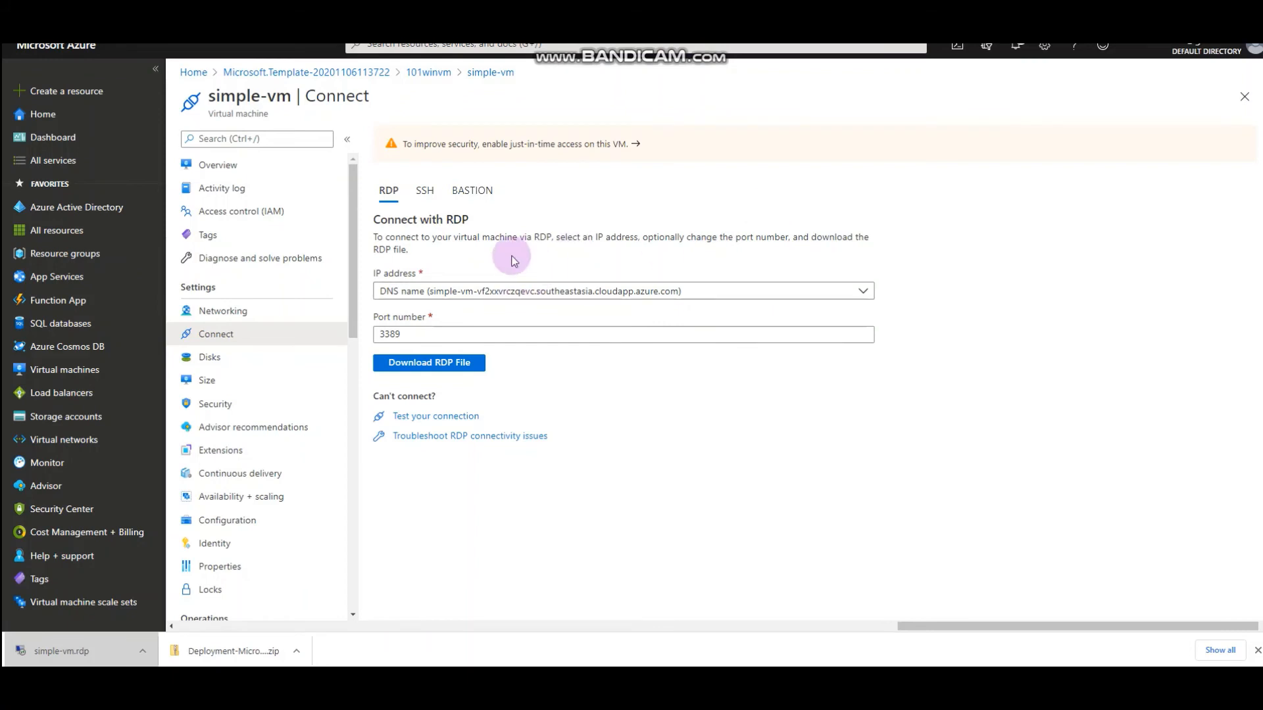
Open Cost analysis for the root management group from Cost Management + Billing and review the accumulated costs chart and breakdowns.
{"action": "mouse_move", "coordinate": [49, 544]}
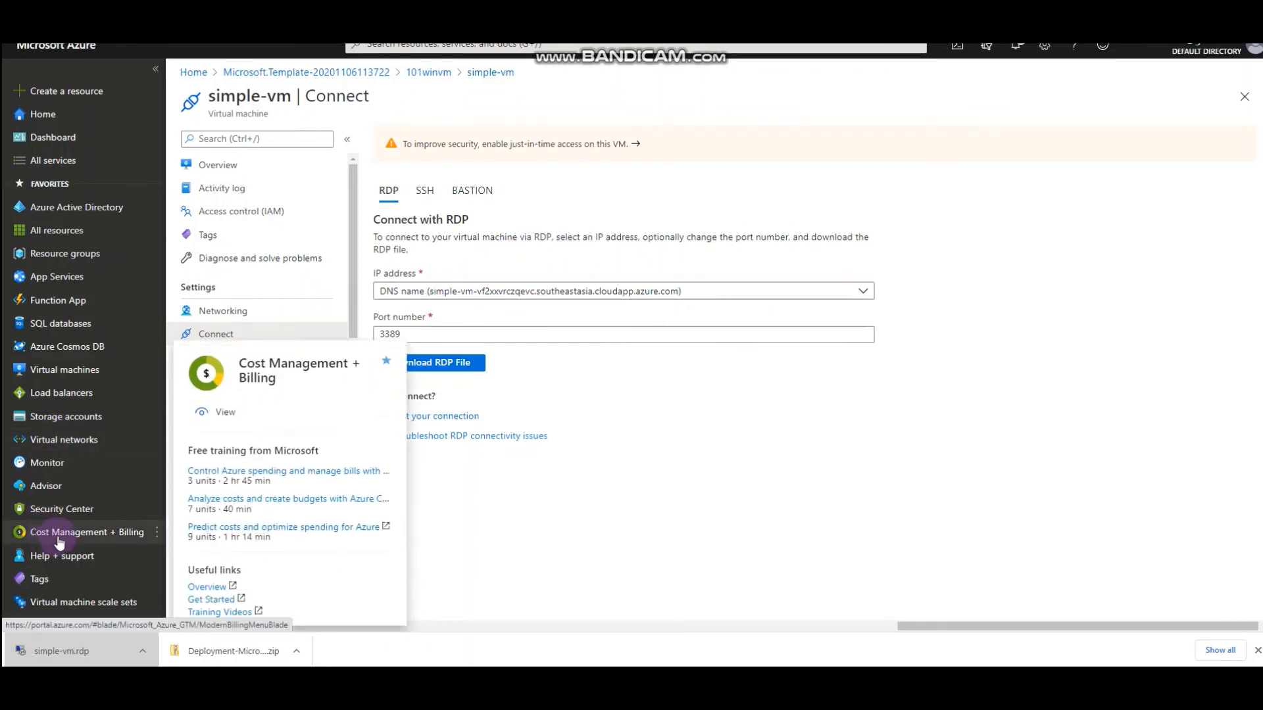
{"action": "left_click", "coordinate": [58, 539]}
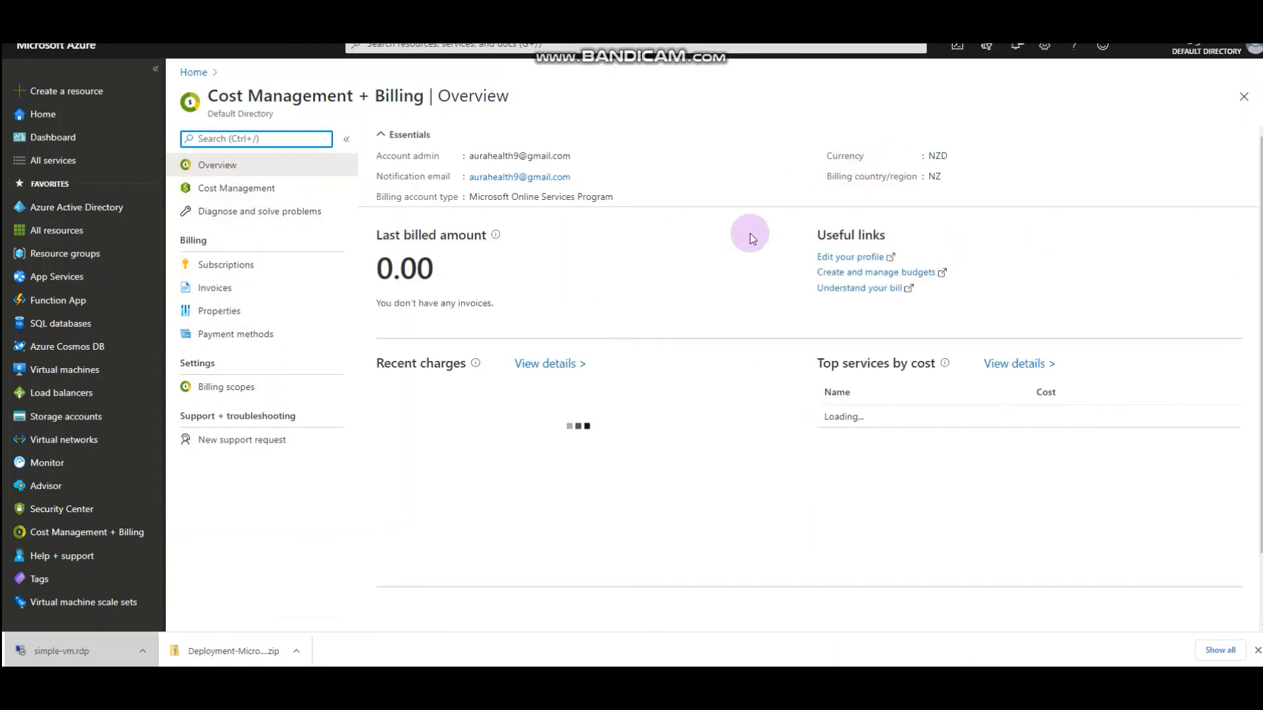
{"action": "left_click", "coordinate": [236, 198]}
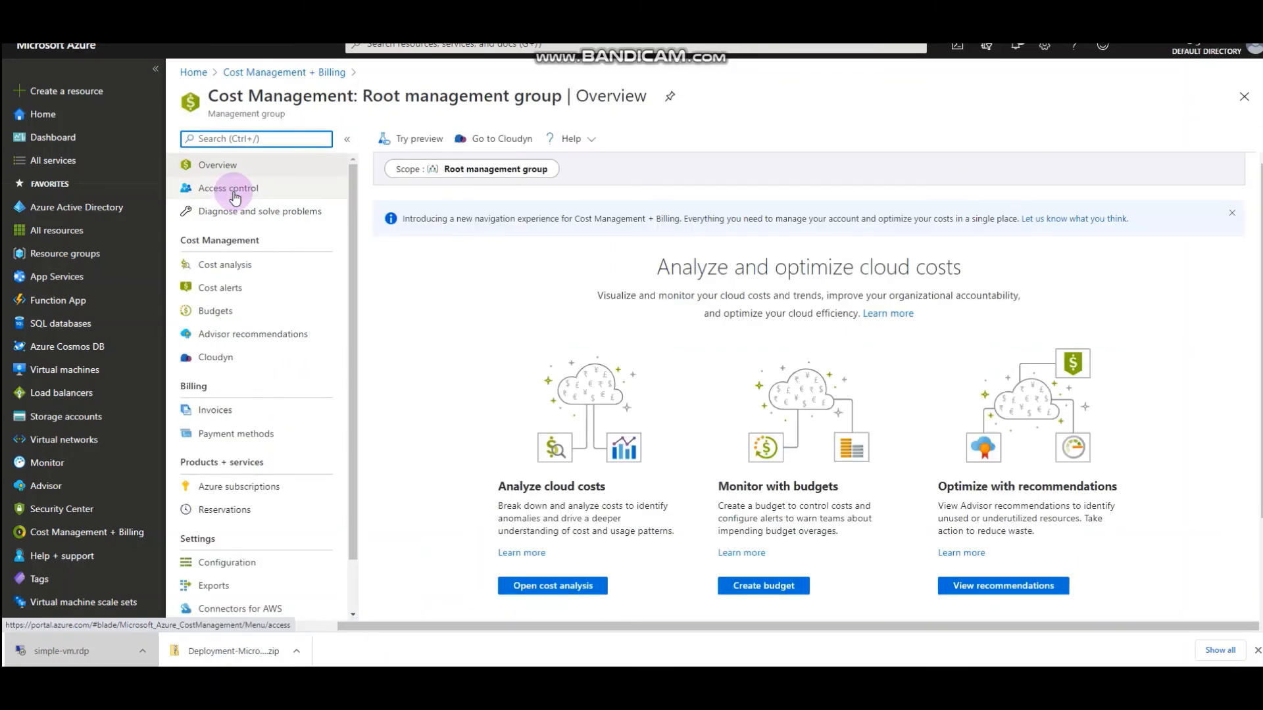
{"action": "left_click", "coordinate": [232, 270]}
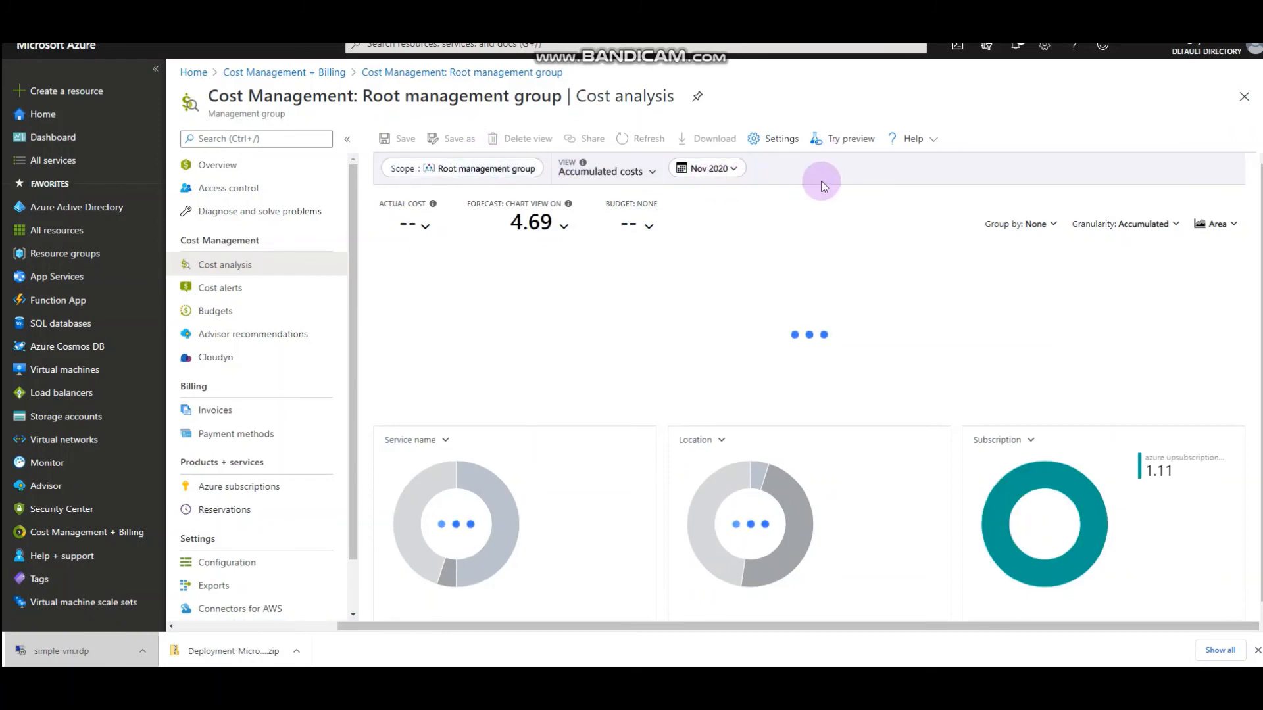
{"action": "left_click", "coordinate": [648, 172]}
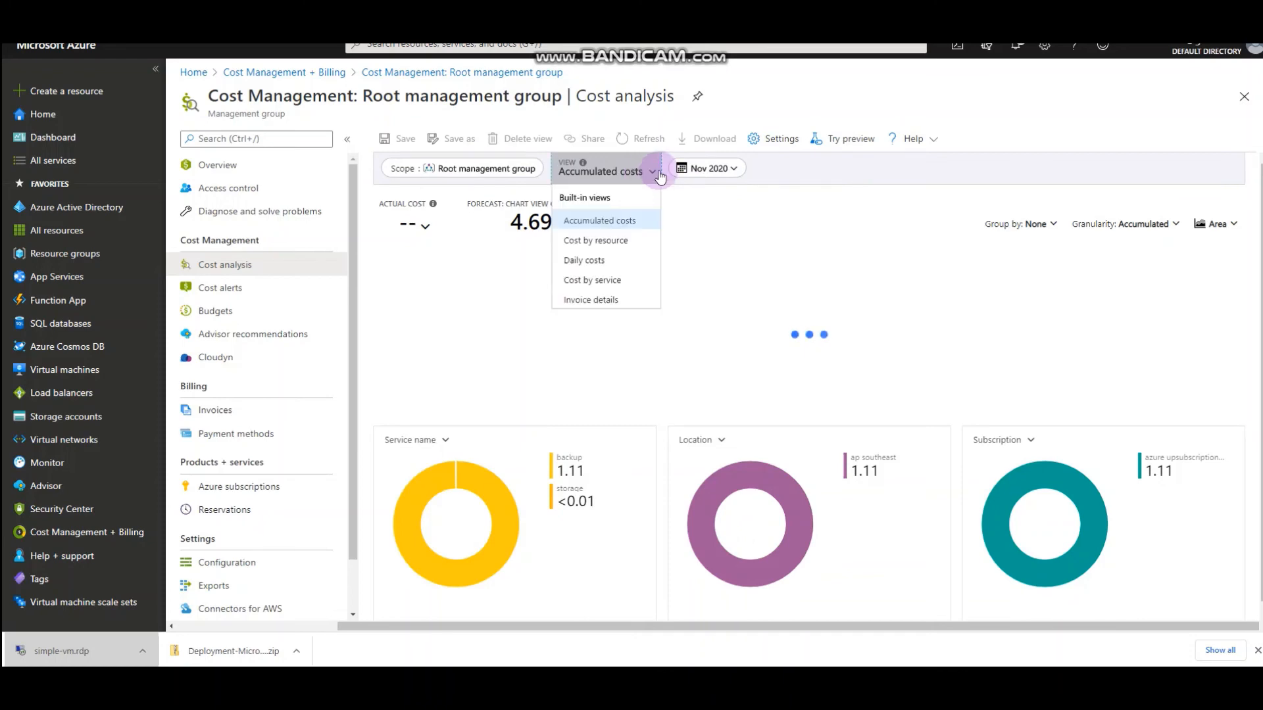
{"action": "left_click", "coordinate": [833, 166]}
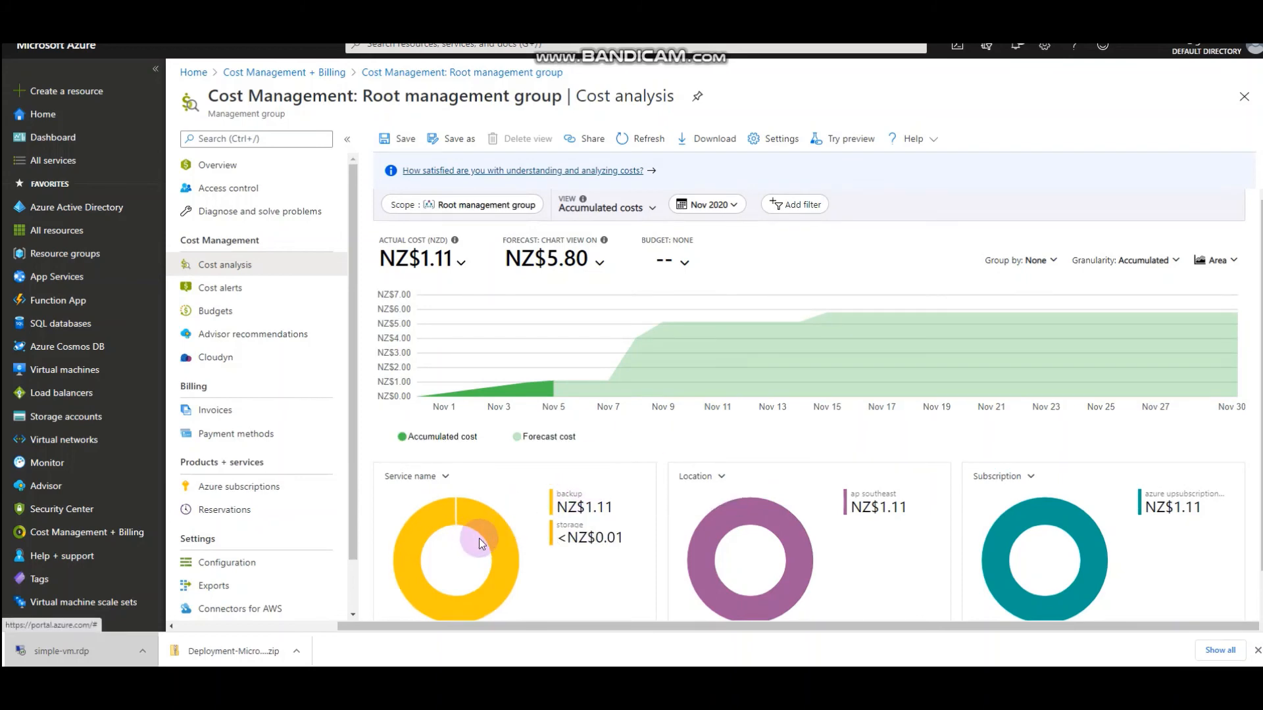
{"action": "mouse_move", "coordinate": [487, 545]}
{"action": "scroll", "coordinate": [700, 420], "scroll_direction": "down", "scroll_amount": 1}
{"action": "scroll", "coordinate": [598, 475], "scroll_direction": "up", "scroll_amount": 1}
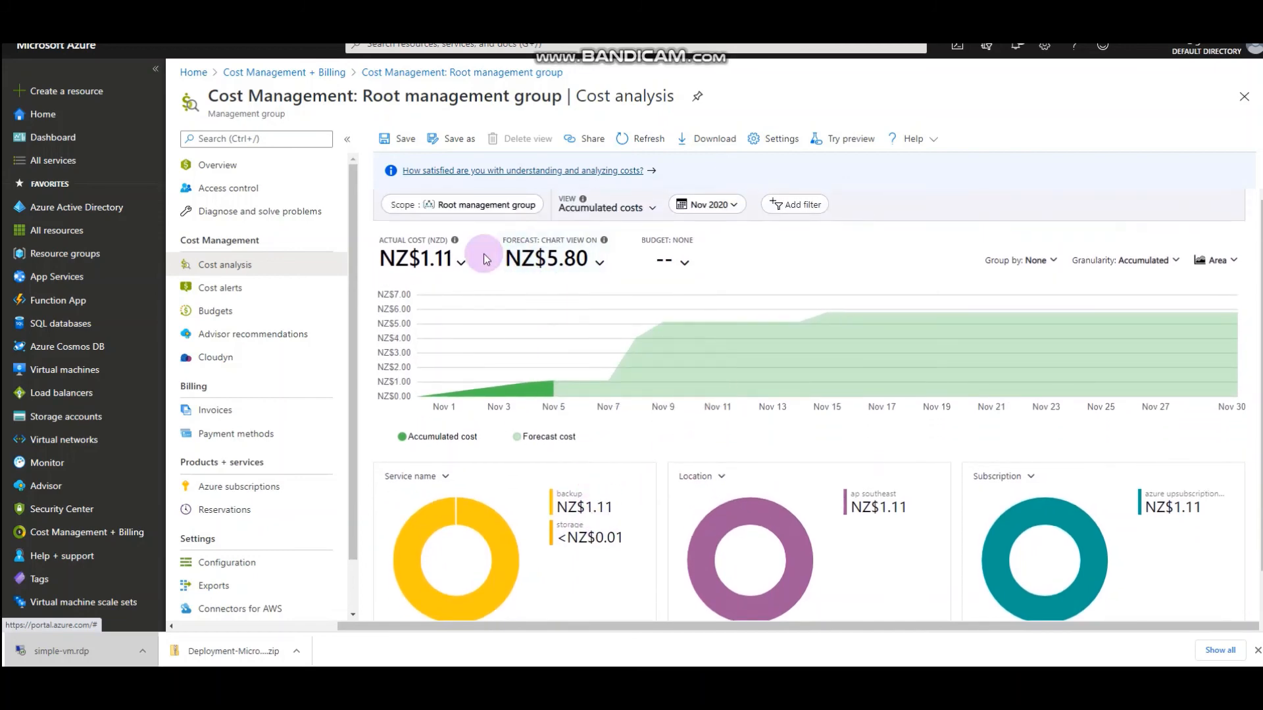
Switch the cost analysis to the Cost by resource view and refresh the resource list.
{"action": "left_click", "coordinate": [630, 213]}
{"action": "left_click", "coordinate": [580, 277]}
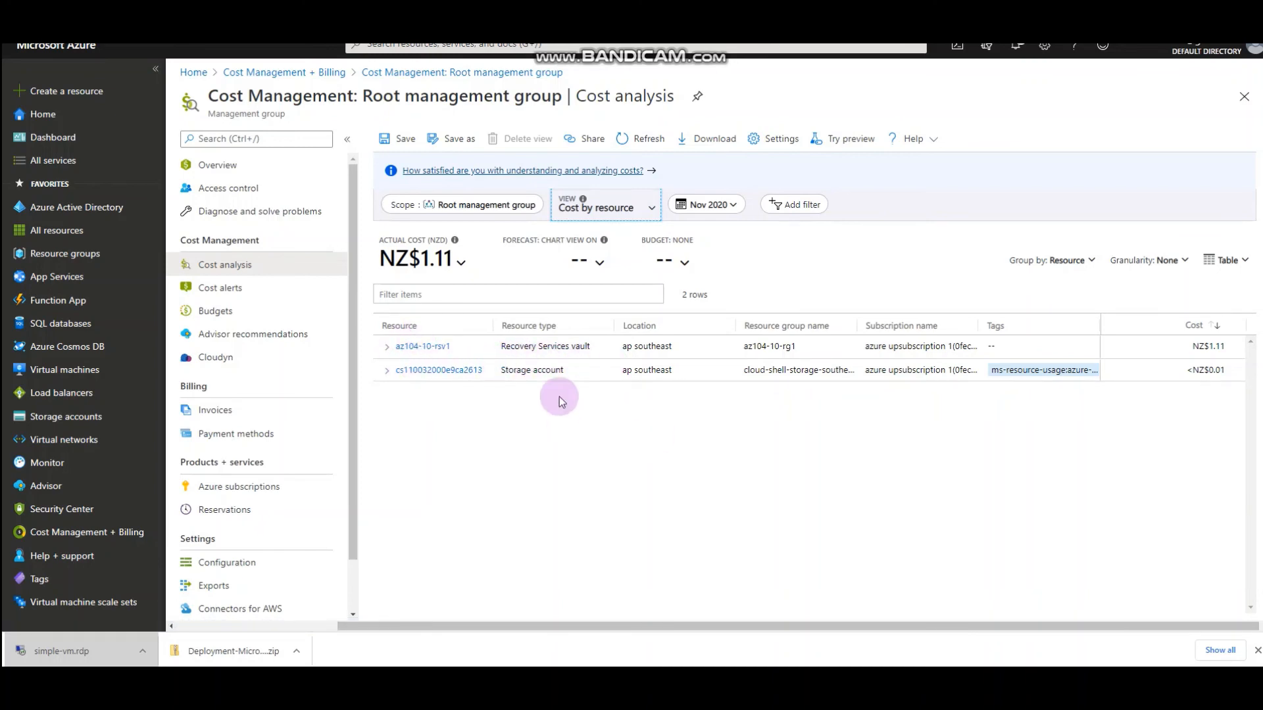
{"action": "left_click", "coordinate": [641, 209]}
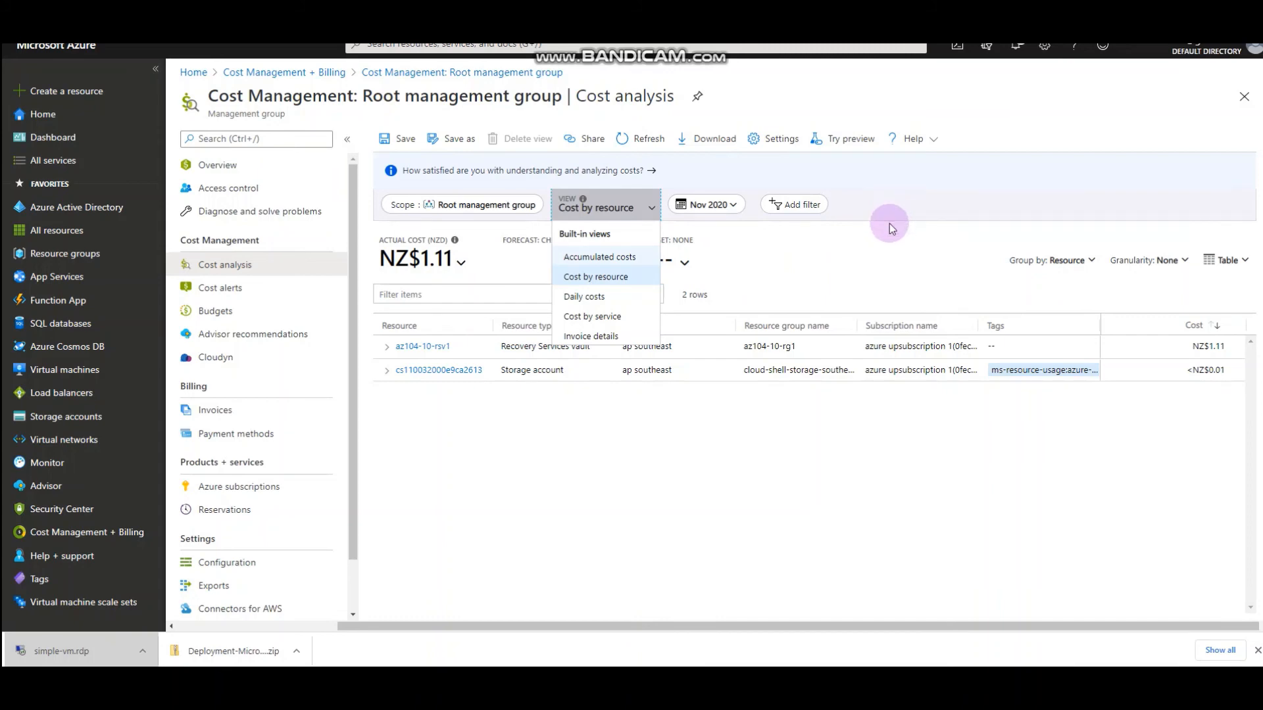
{"action": "left_click", "coordinate": [812, 256]}
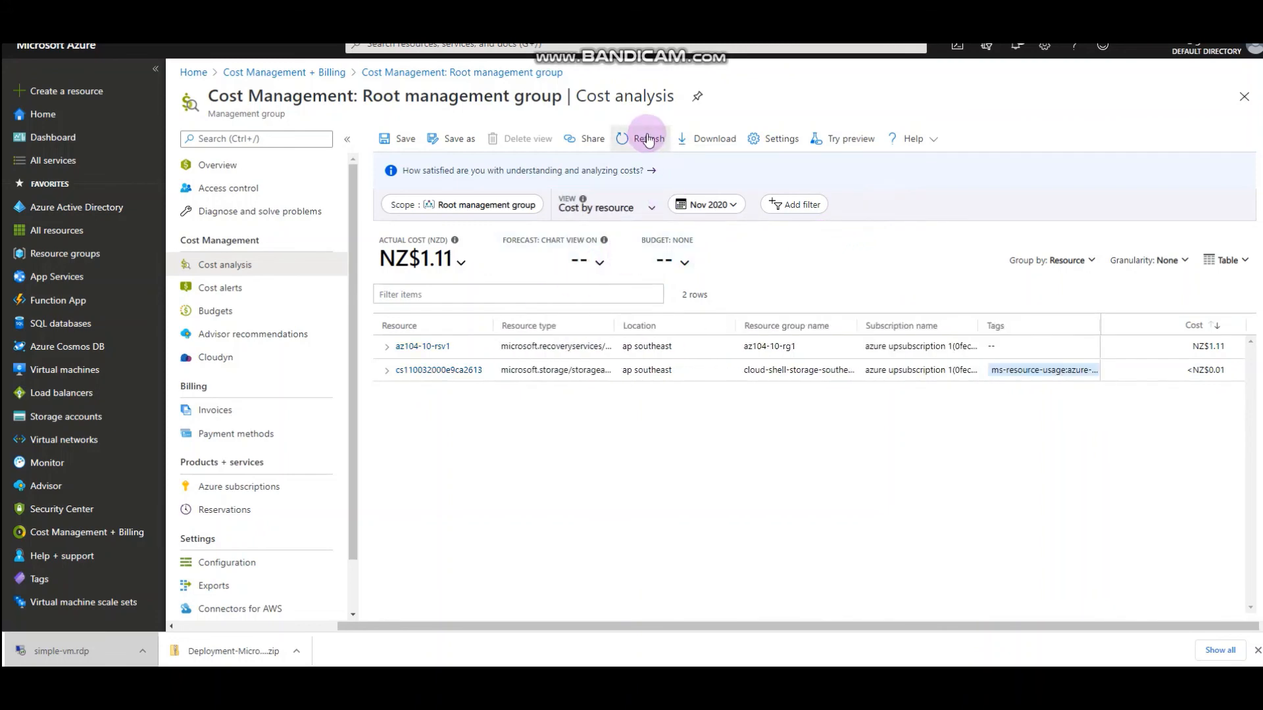
{"action": "left_click", "coordinate": [656, 138]}
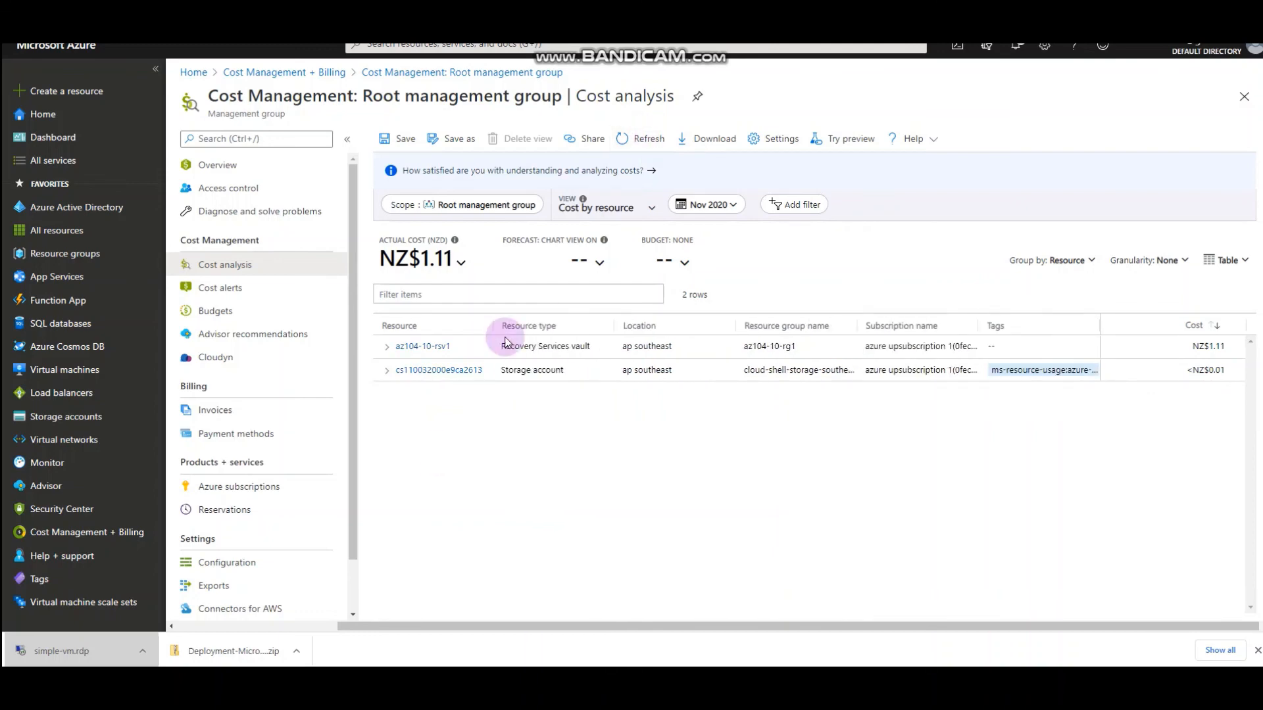
Show the accumulated costs view of the cost analysis for the last 30 days.
{"action": "left_click", "coordinate": [684, 206]}
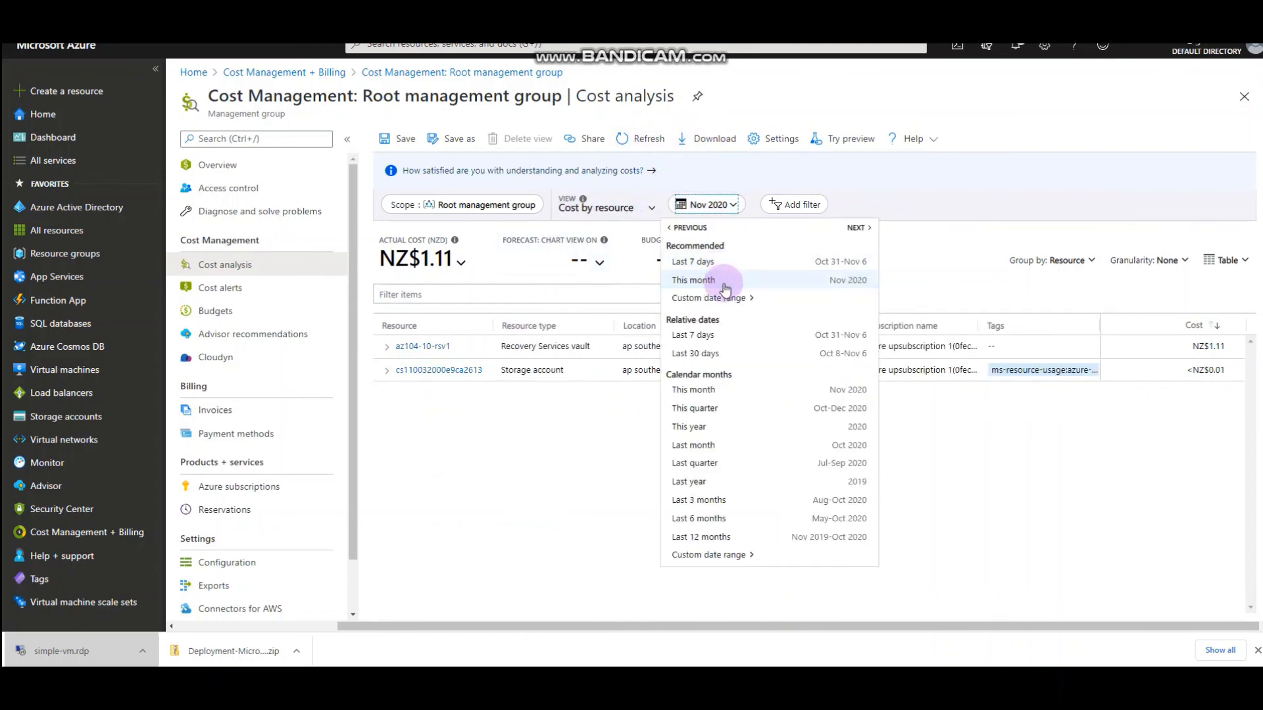
{"action": "left_click", "coordinate": [715, 355]}
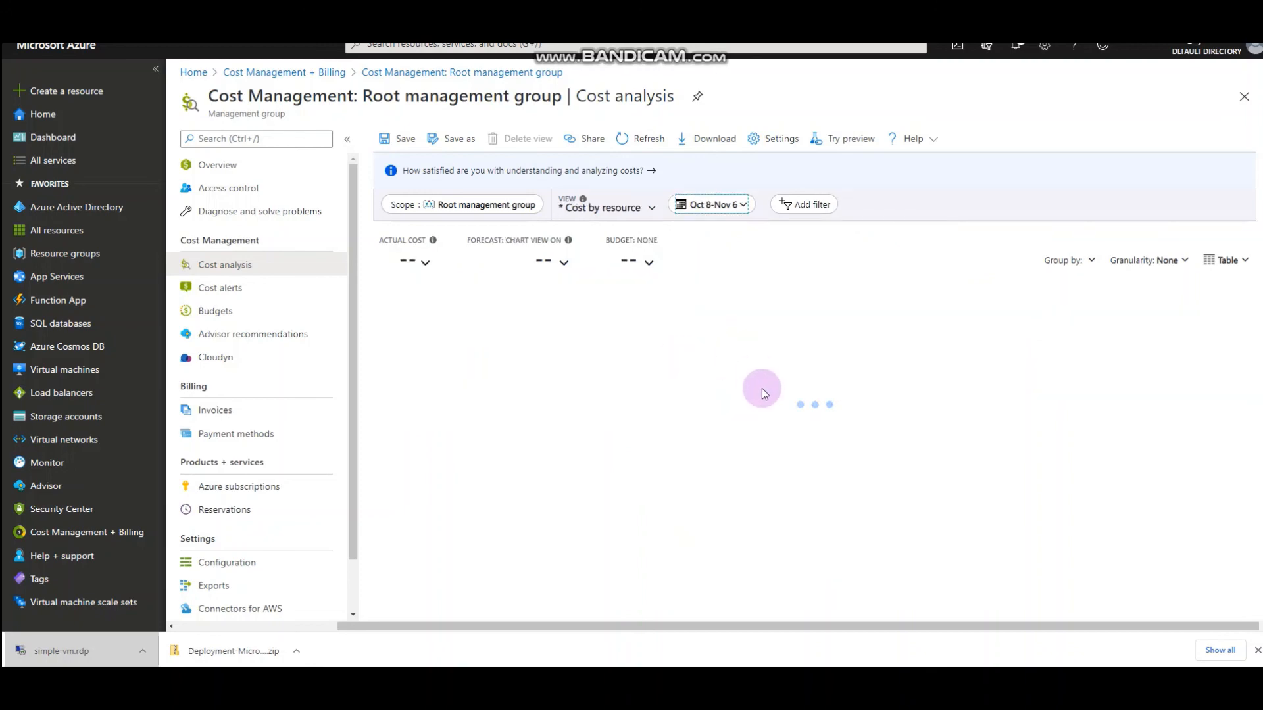
{"action": "left_click", "coordinate": [642, 209]}
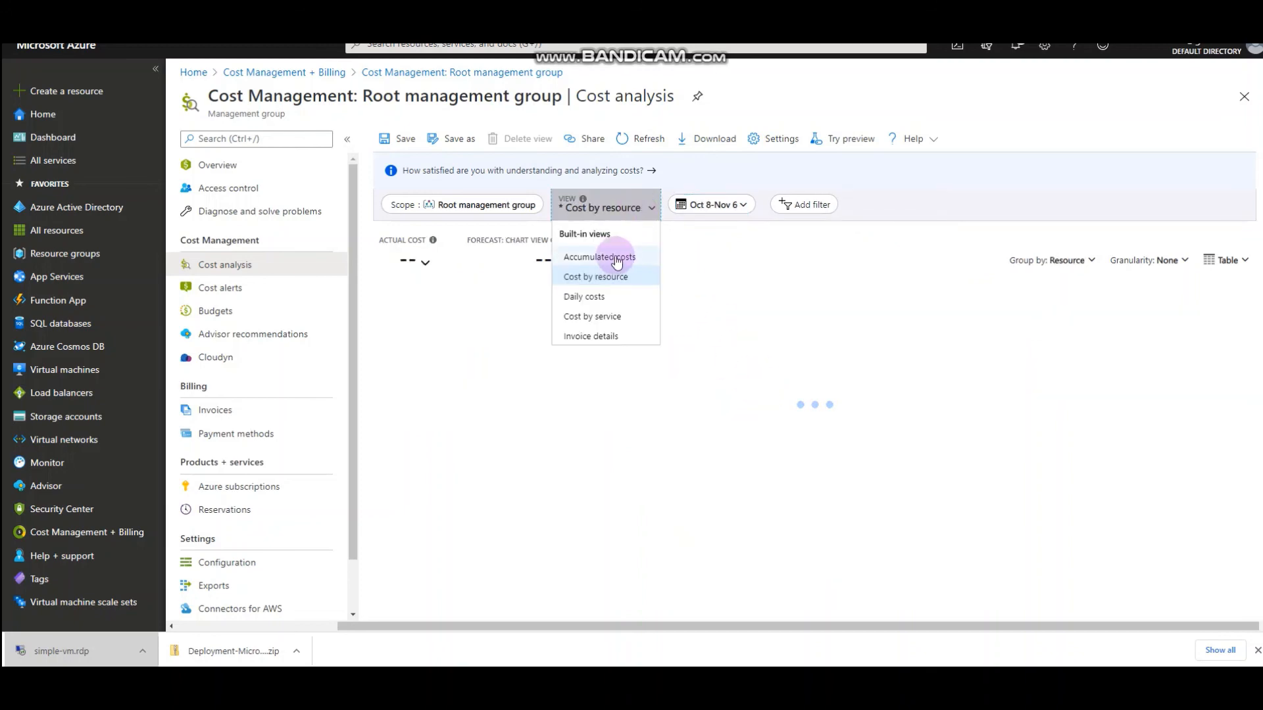
{"action": "left_click", "coordinate": [617, 261]}
{"action": "left_click", "coordinate": [707, 205]}
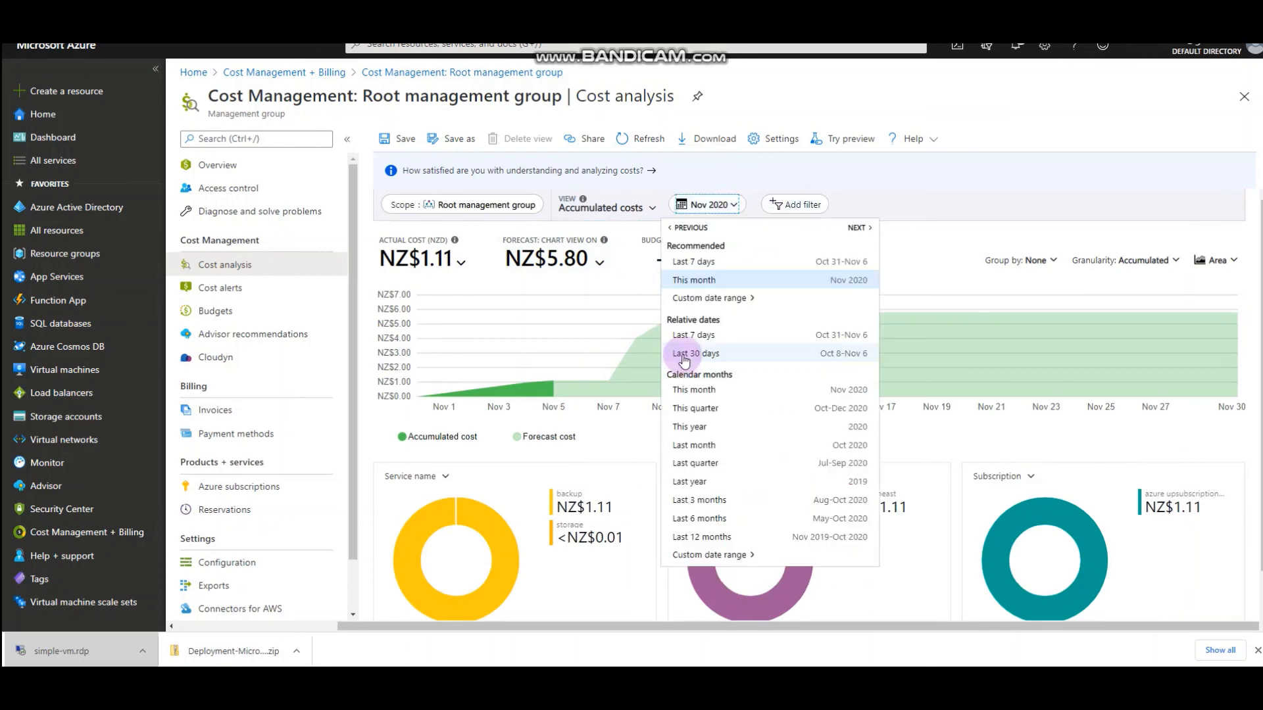
{"action": "left_click", "coordinate": [704, 353]}
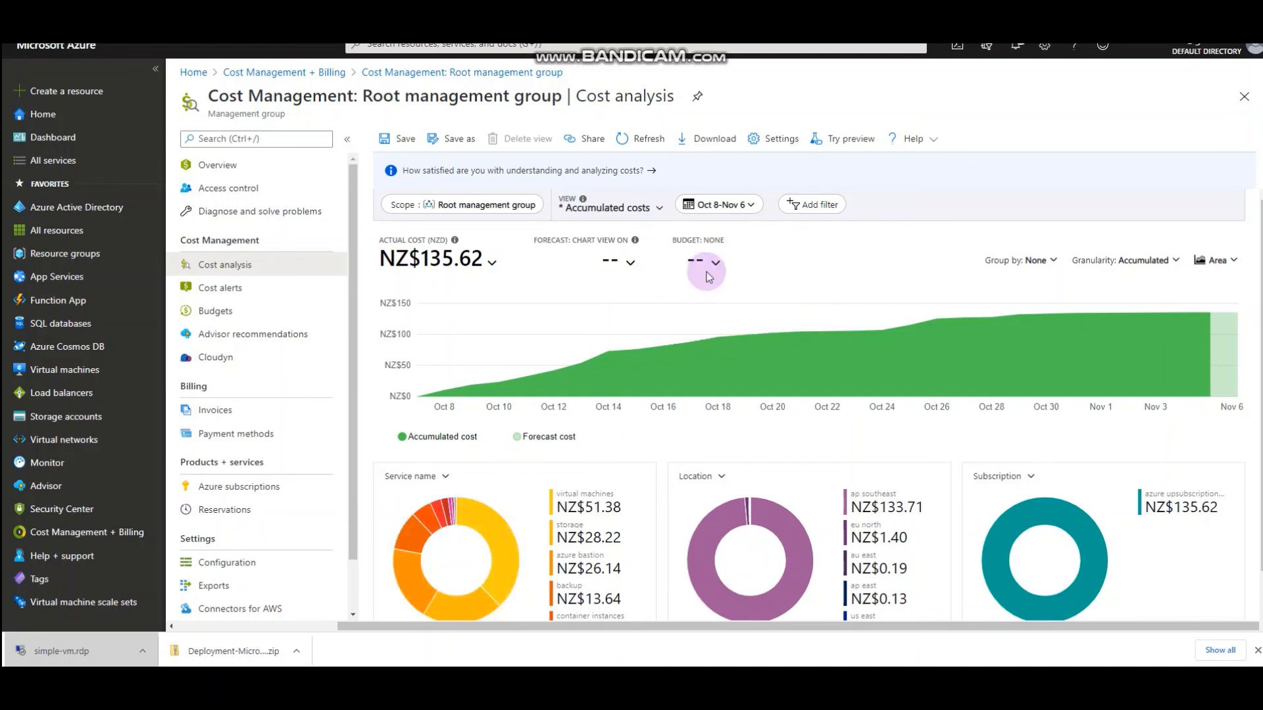
Apply a custom date range of November 1 to 7, 2020 to the accumulated costs.
{"action": "left_click", "coordinate": [720, 204]}
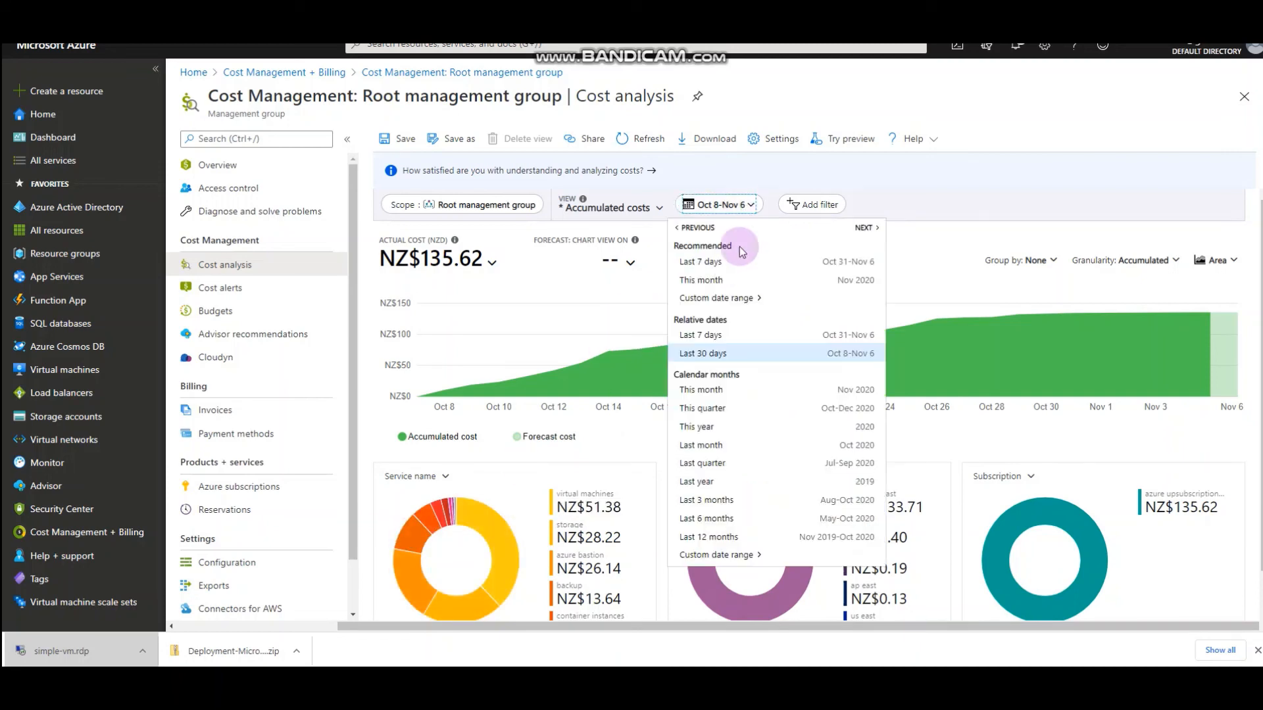
{"action": "left_click", "coordinate": [730, 299]}
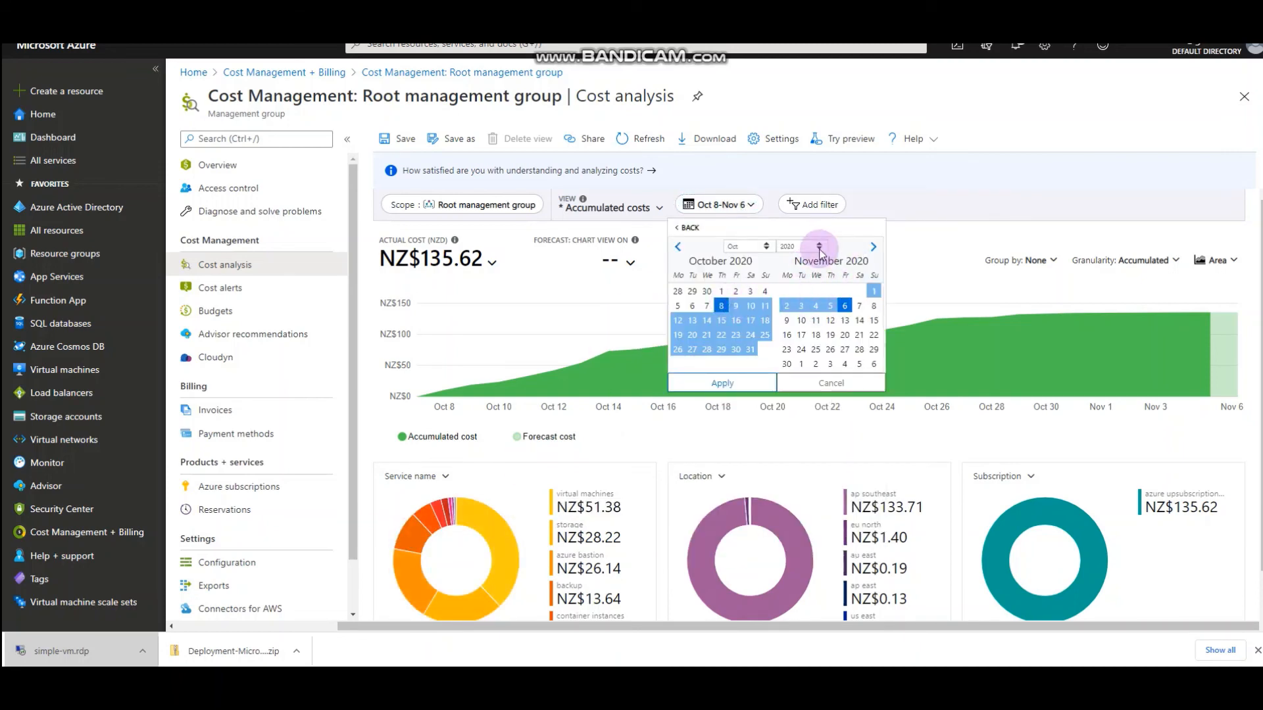
{"action": "left_click", "coordinate": [874, 297]}
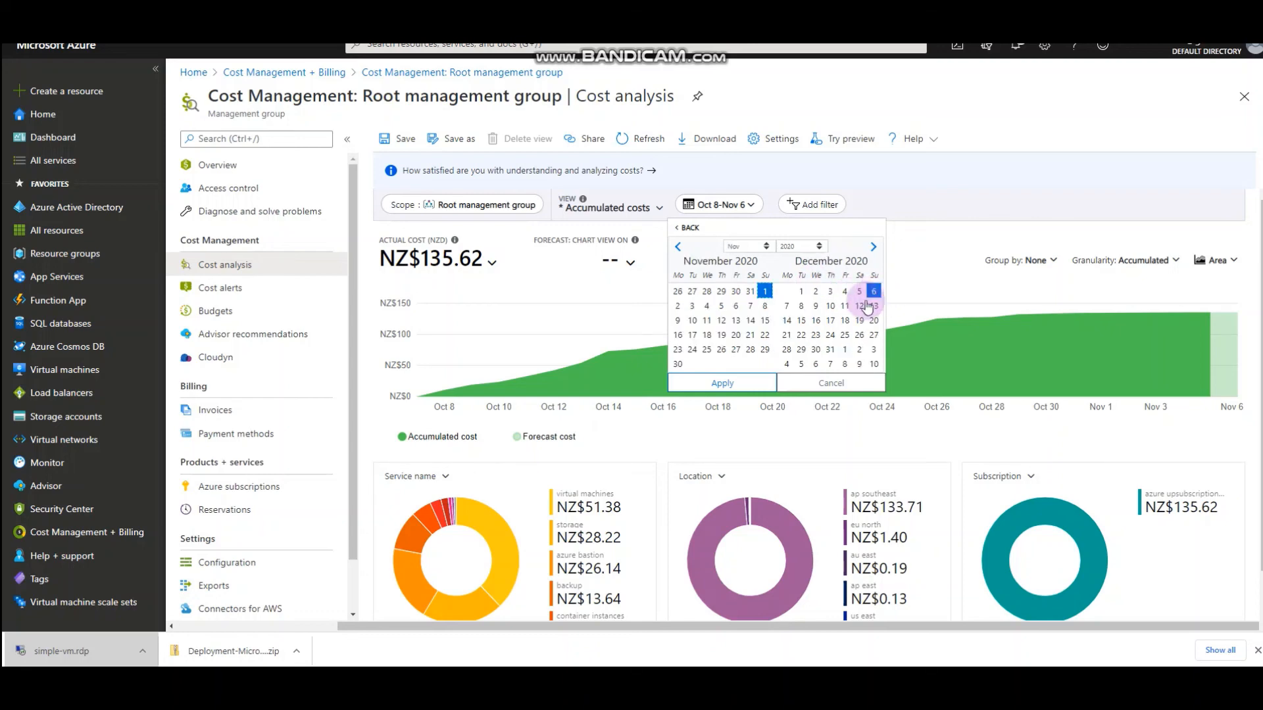
{"action": "left_click", "coordinate": [734, 307]}
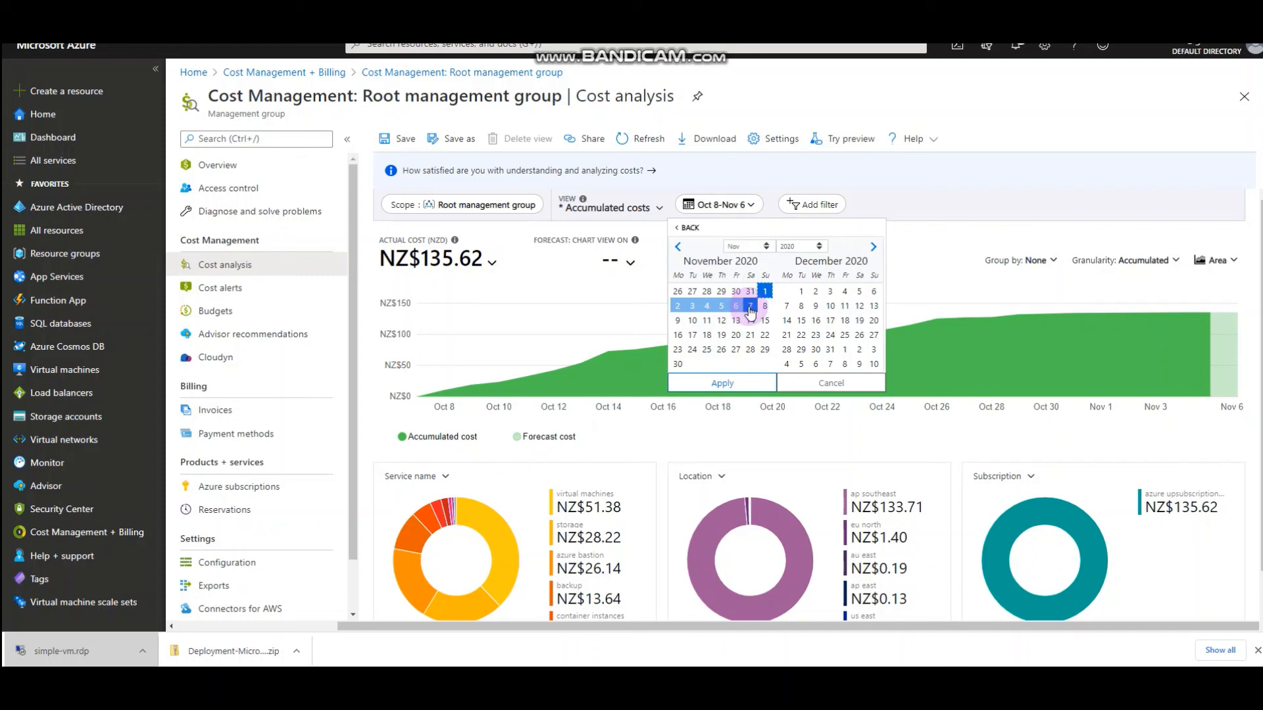
{"action": "left_click", "coordinate": [721, 383]}
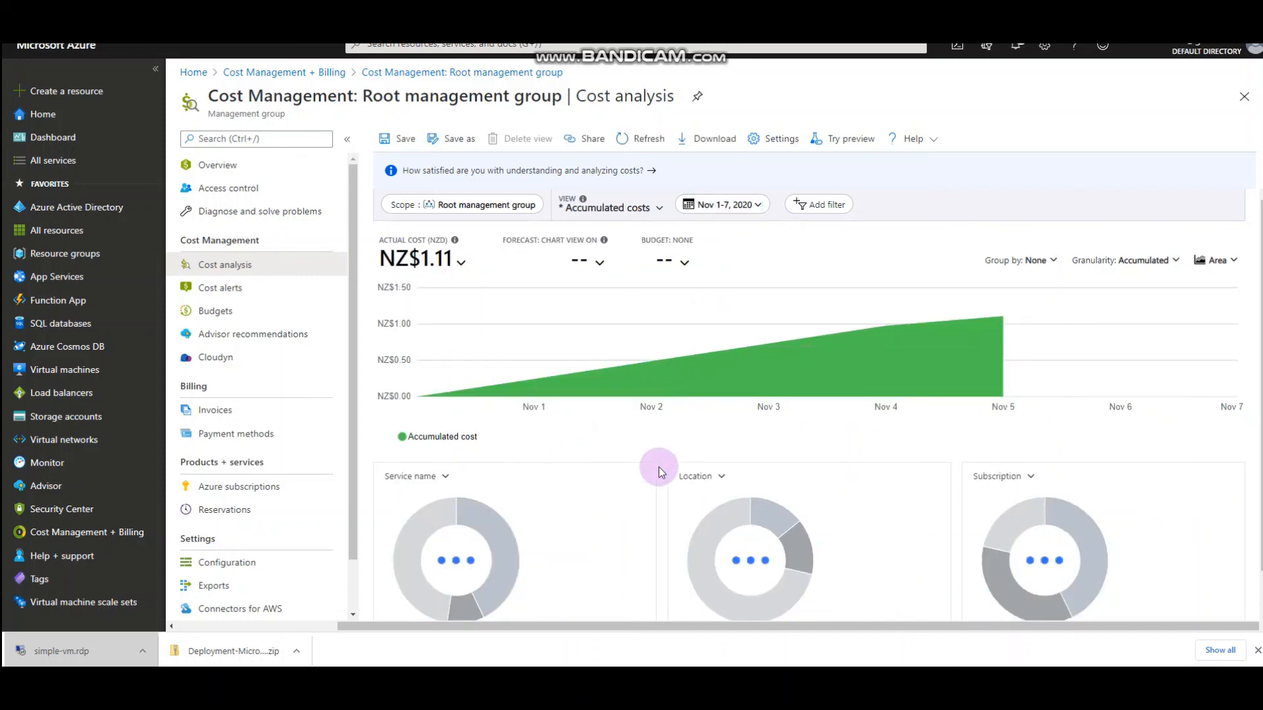
Examine the backup and storage costs in the service breakdown, and switch to the other browser tab with the November cost analysis.
{"action": "mouse_move", "coordinate": [504, 549]}
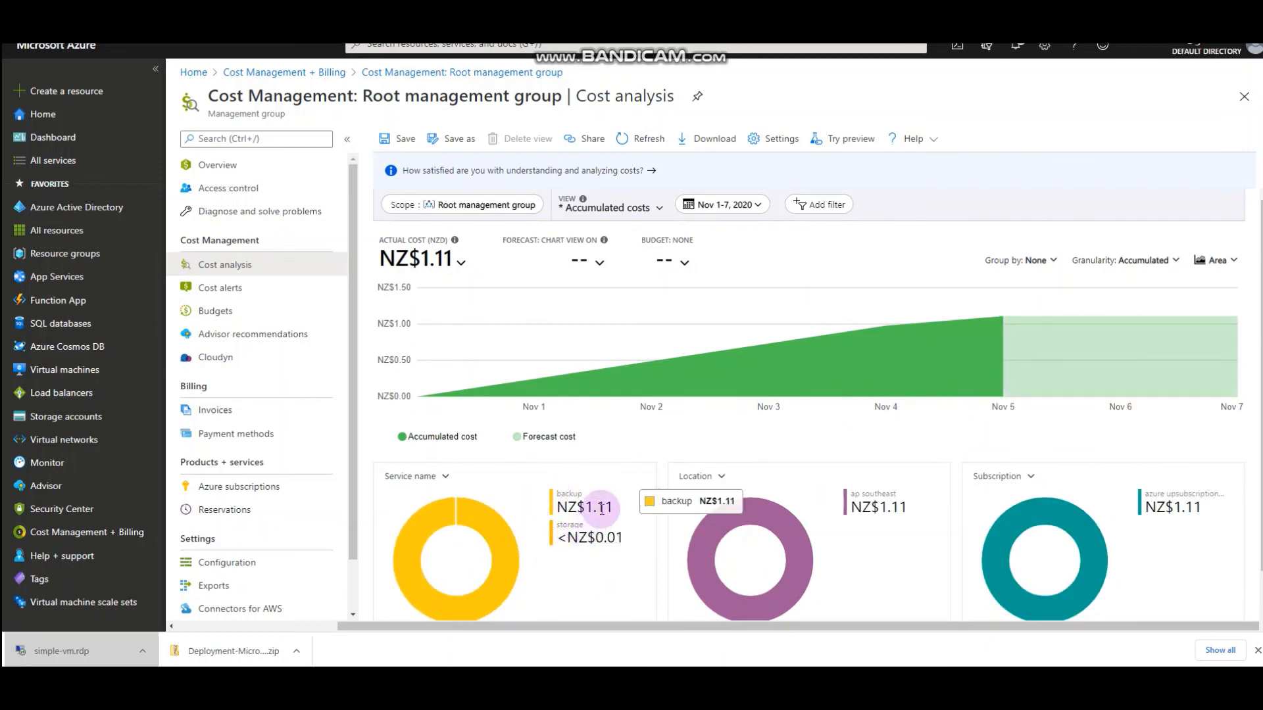
{"action": "mouse_move", "coordinate": [616, 539]}
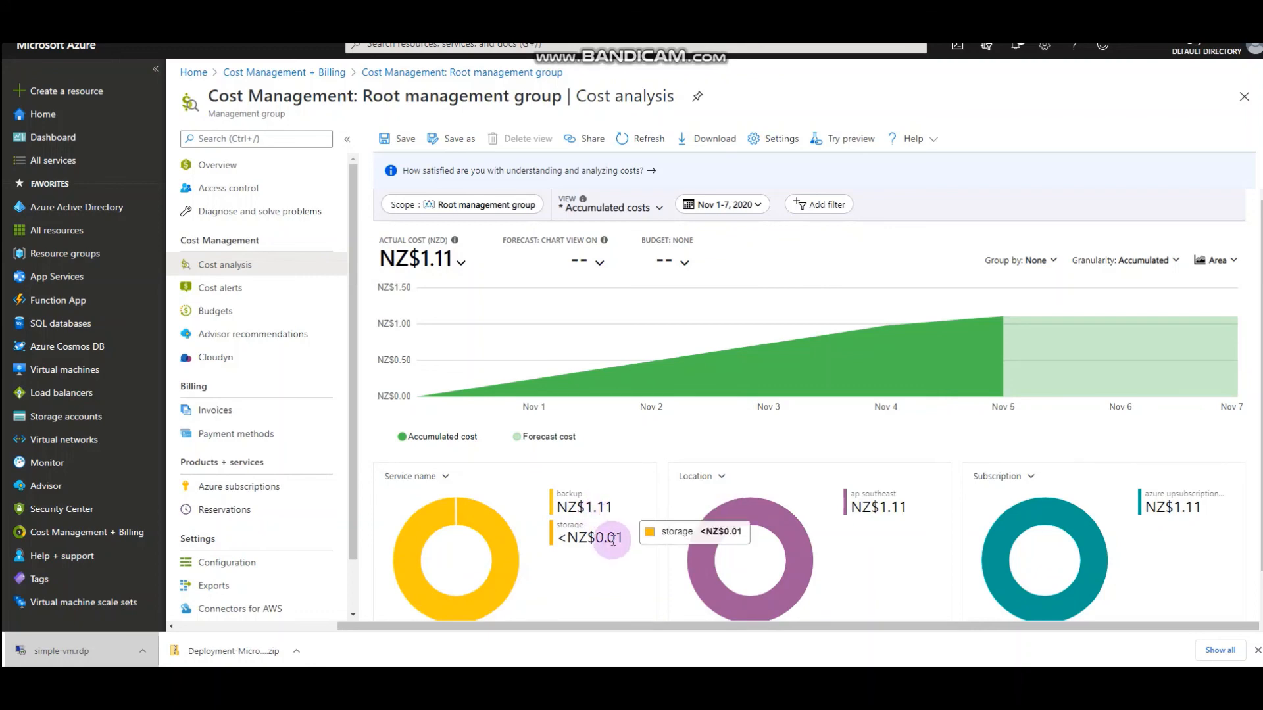
{"action": "mouse_move", "coordinate": [603, 512]}
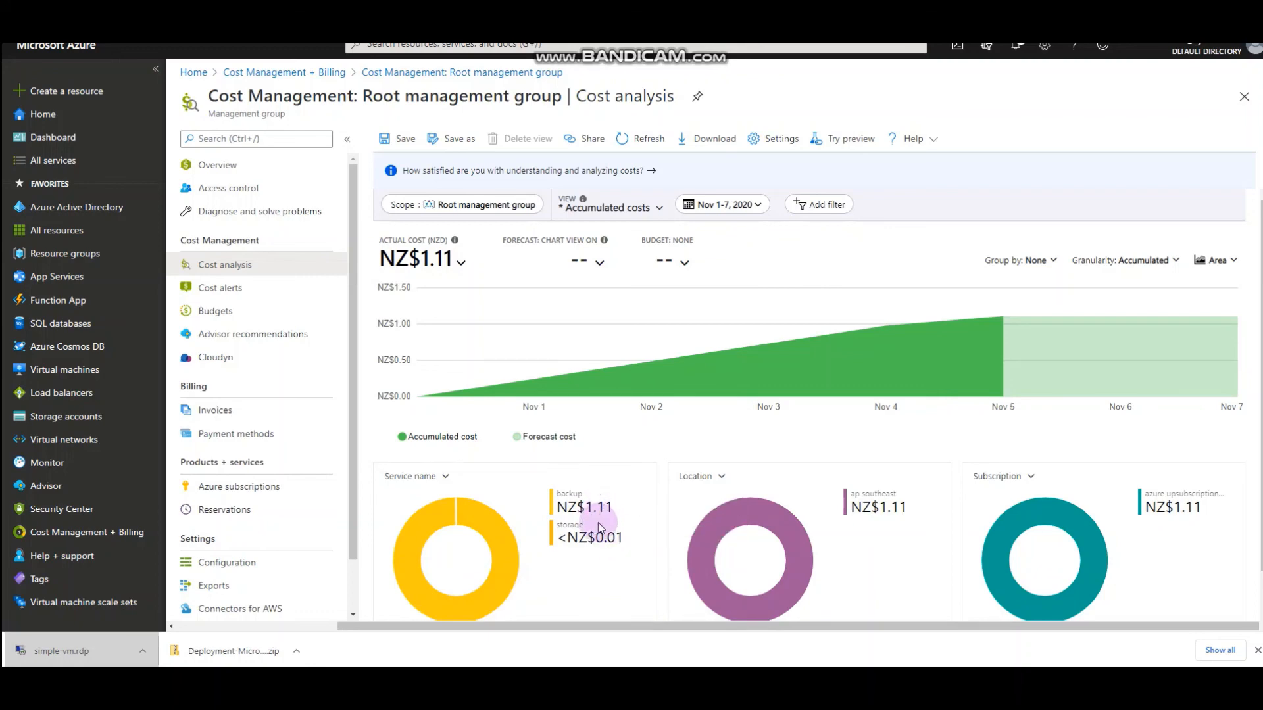
{"action": "mouse_move", "coordinate": [552, 549]}
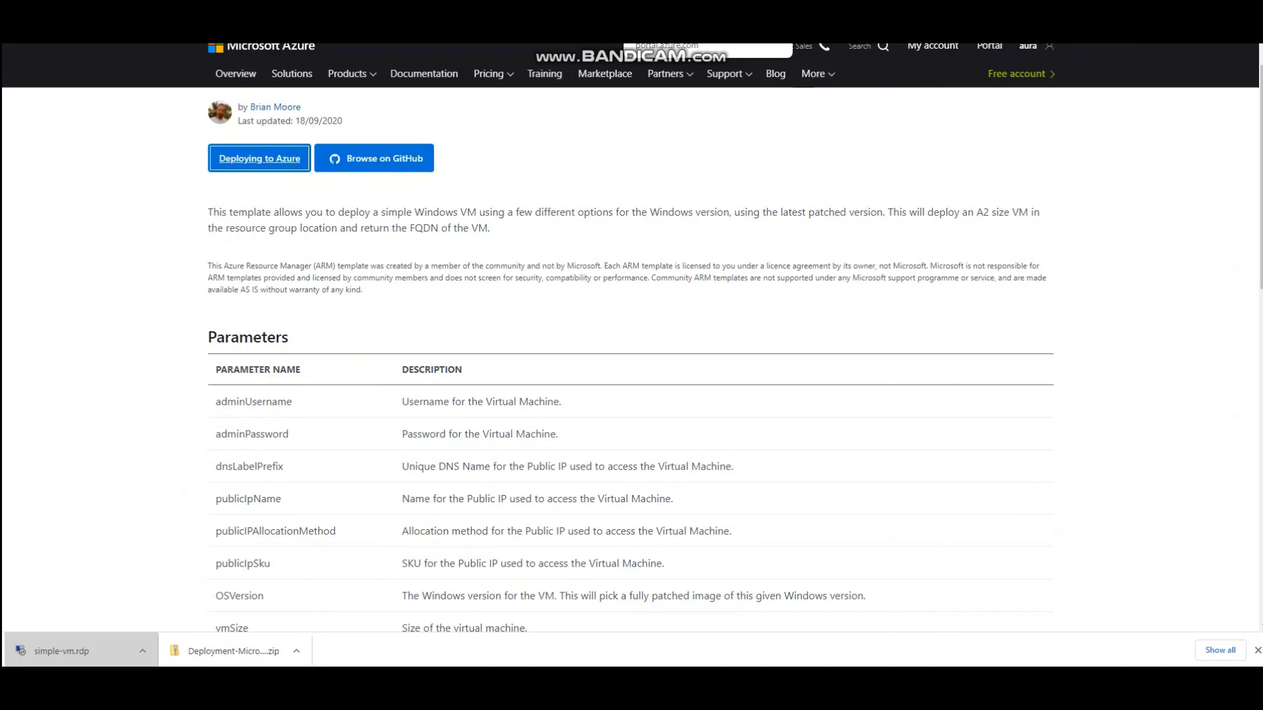
{"action": "left_click", "coordinate": [612, 184]}
{"action": "left_click", "coordinate": [530, 44]}
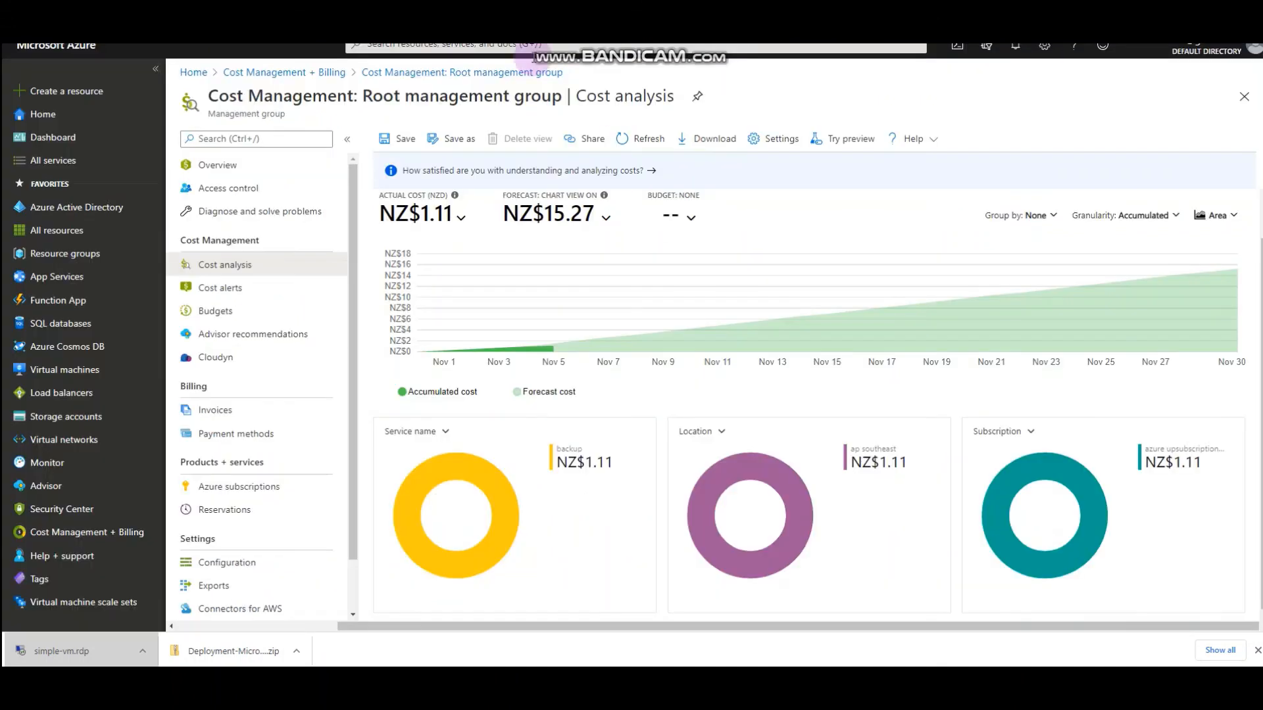